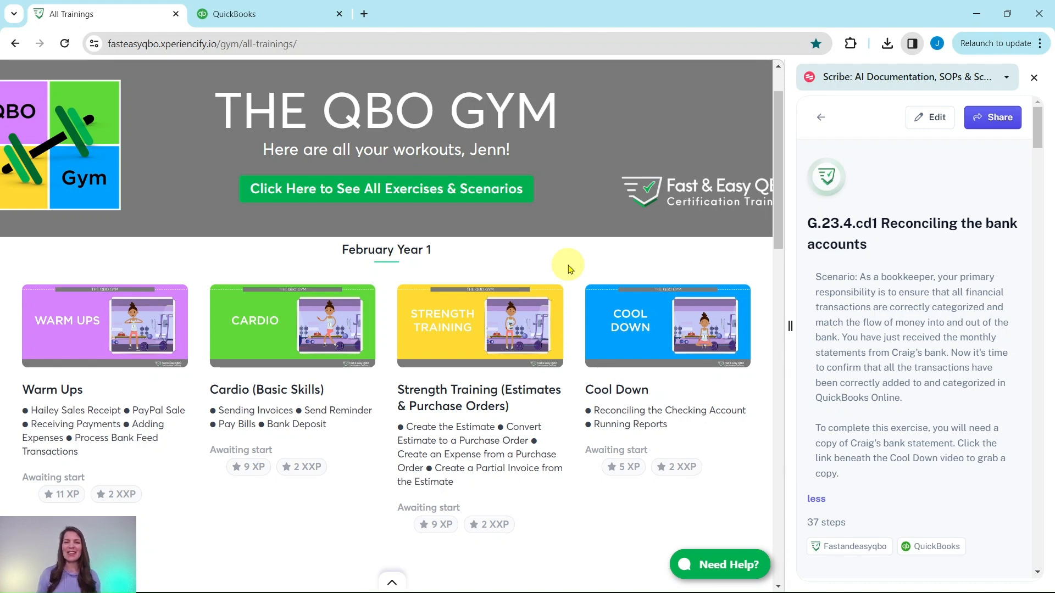
# - Open the April Year 1 Cool Down lesson on reconciling the bank accounts and running reports
pyautogui.scroll(-9, 602, 247)
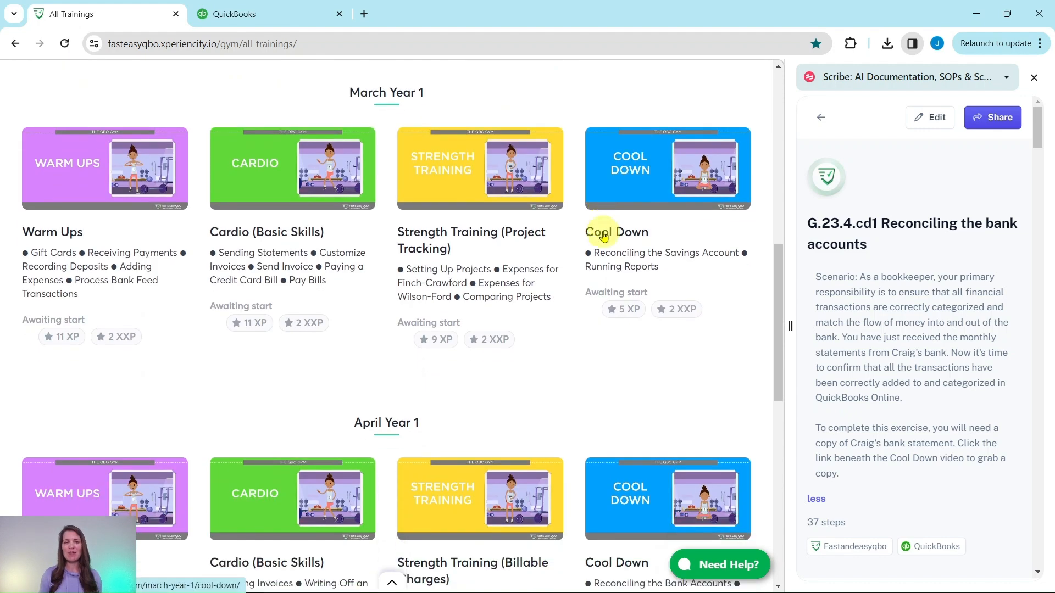
pyautogui.scroll(-4, 604, 236)
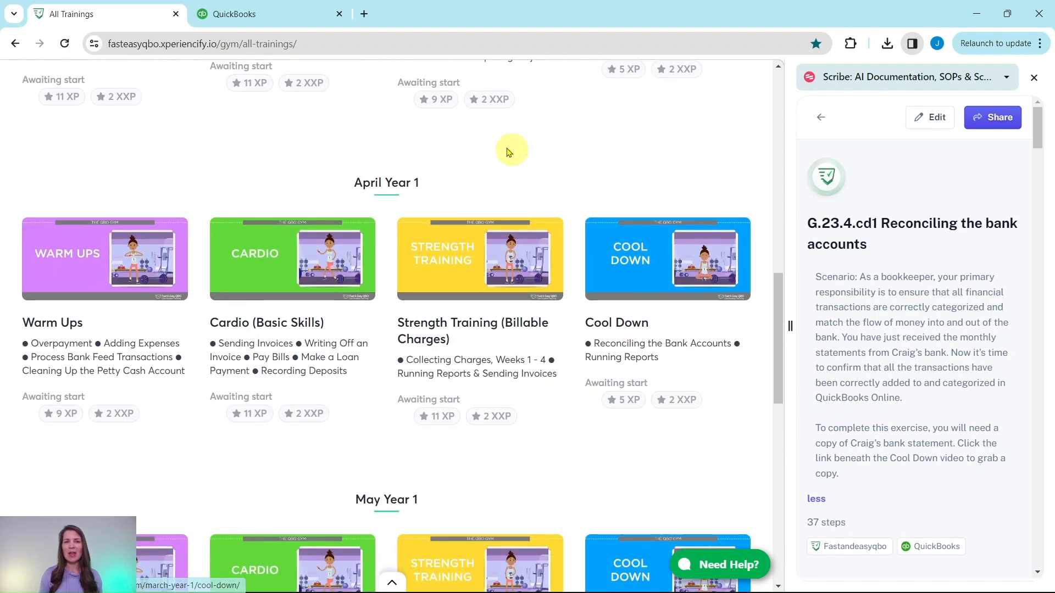
pyautogui.click(660, 281)
# - Look through the Cool Down lesson's video, bank statement download, quiz and hands-on practice exercises
pyautogui.scroll(-3, 662, 275)
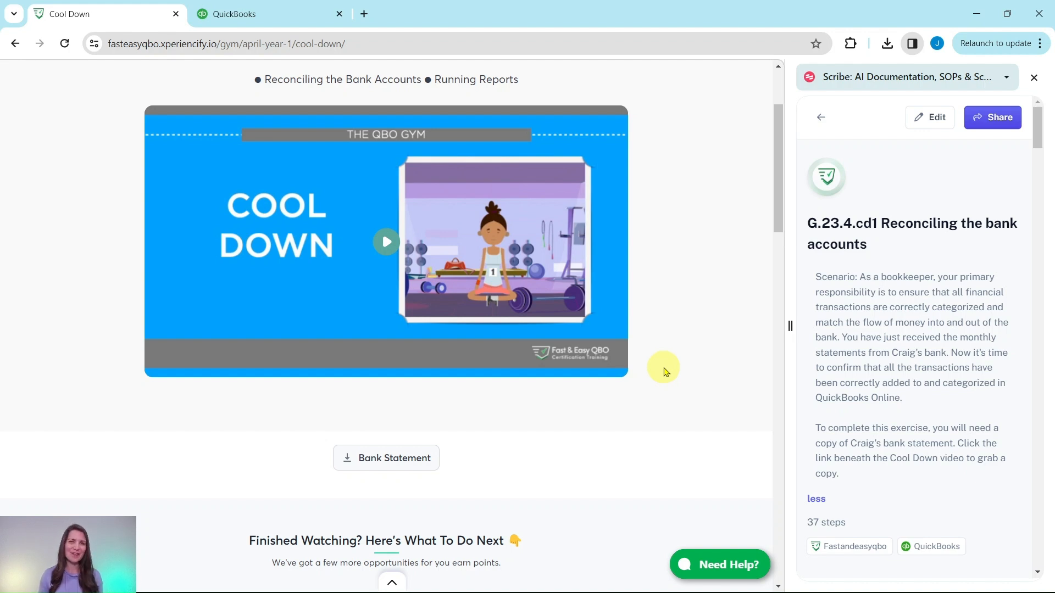
pyautogui.scroll(-10, 664, 363)
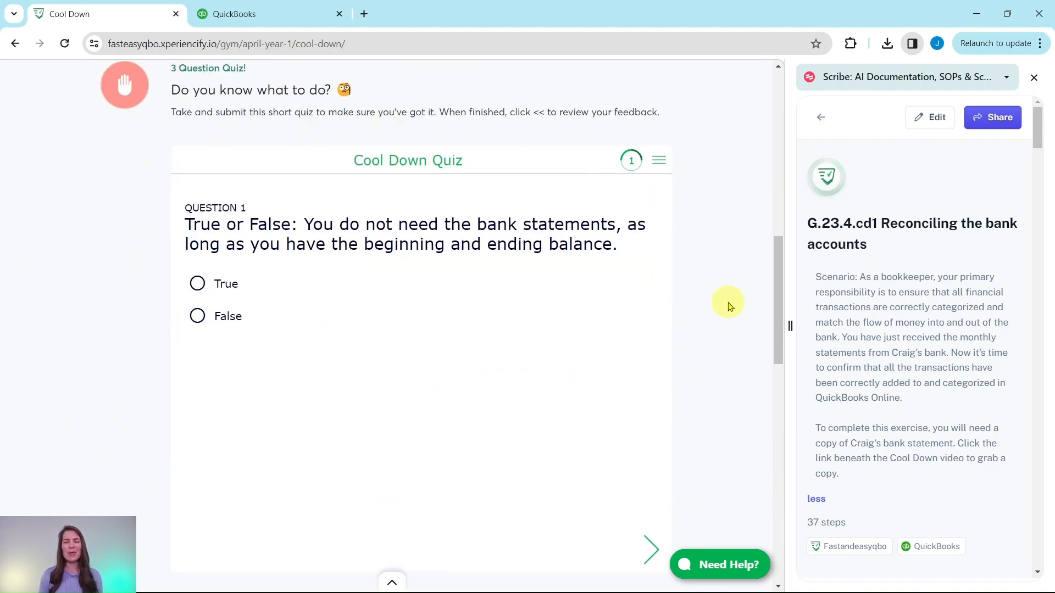
pyautogui.scroll(-7, 699, 285)
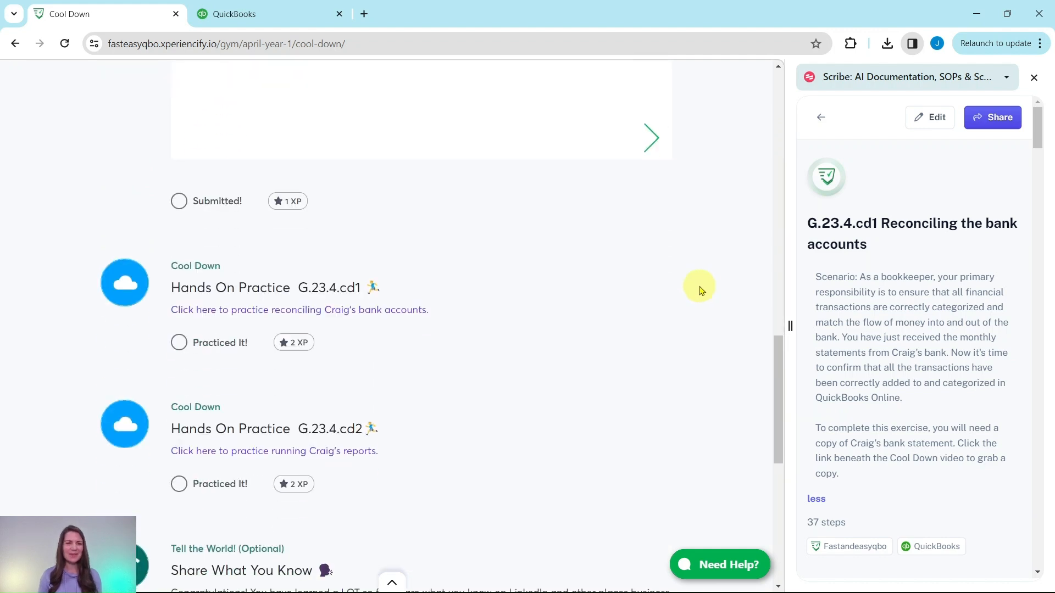
pyautogui.scroll(-2, 701, 284)
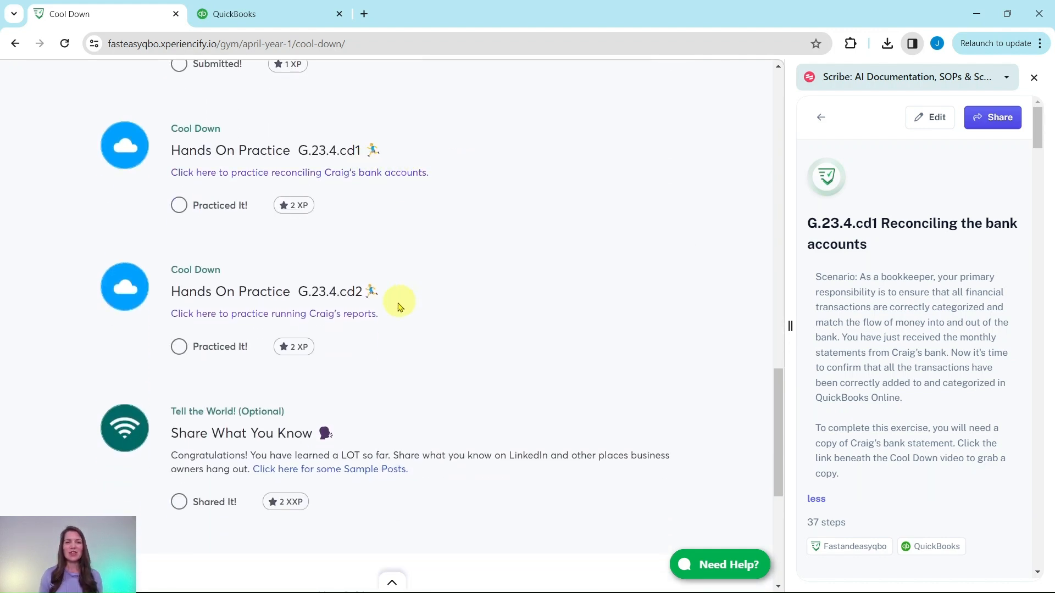
pyautogui.scroll(-2, 388, 297)
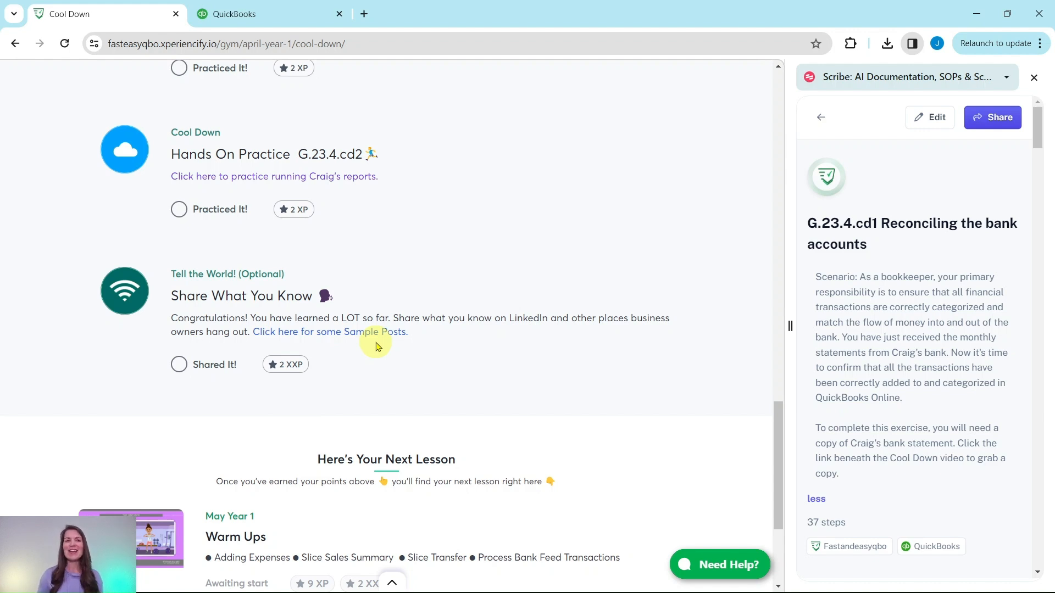
pyautogui.scroll(4, 377, 346)
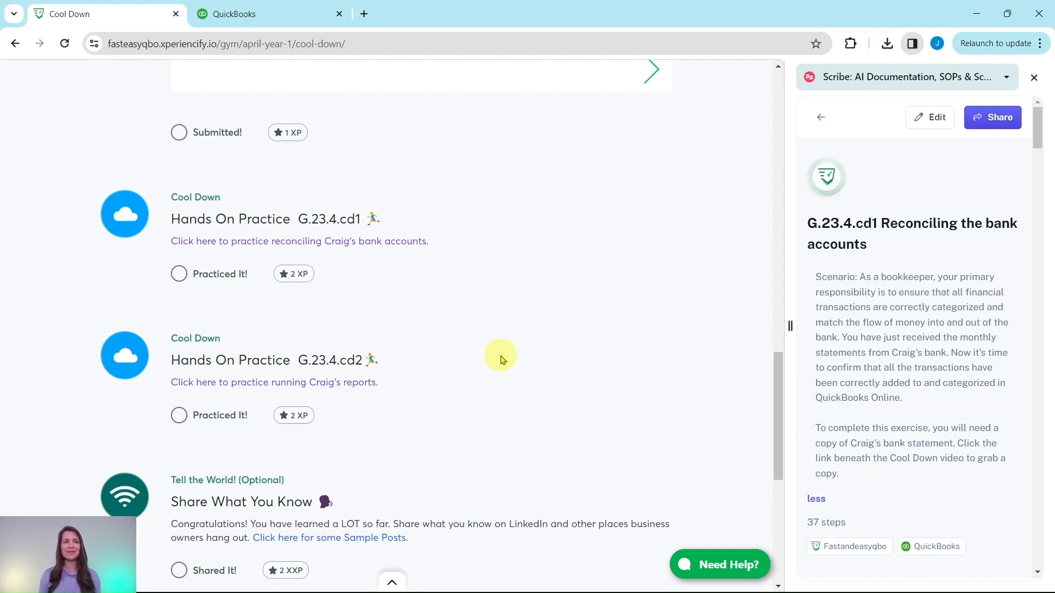
pyautogui.scroll(10, 499, 357)
pyautogui.scroll(8, 496, 366)
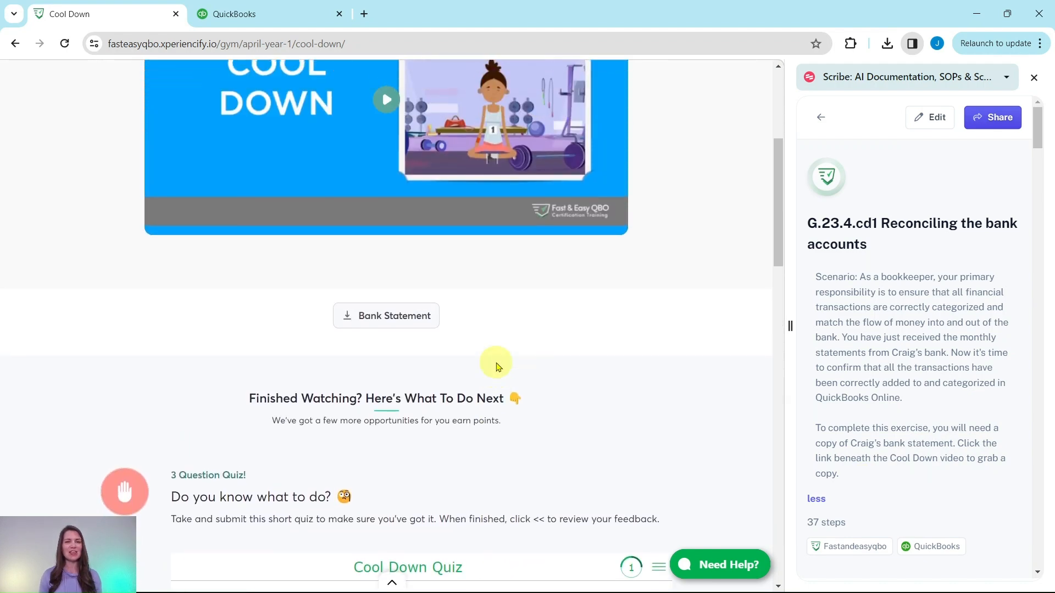
pyautogui.scroll(-4, 565, 318)
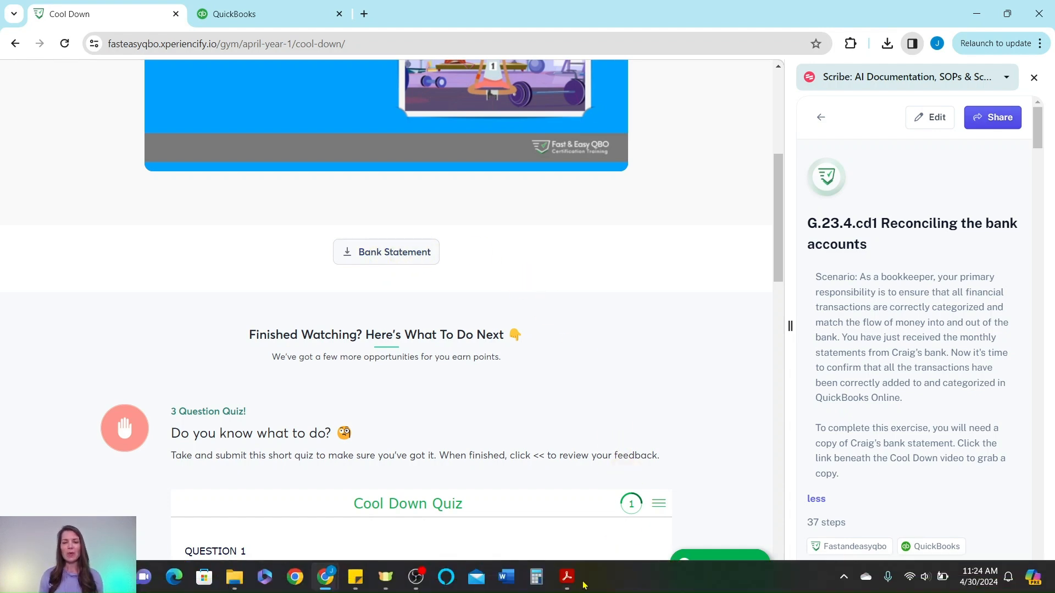
# - Switch to Adobe Acrobat and review the savings and checking sections of the April 2023 sample bank statement, then return to the browser
pyautogui.click(568, 582)
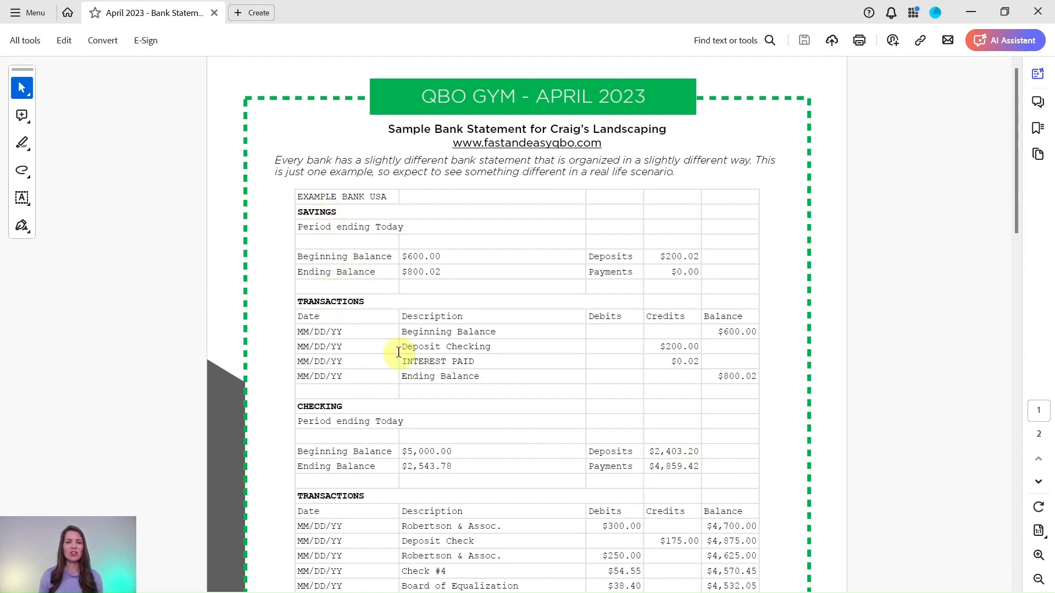
pyautogui.scroll(-3, 401, 350)
pyautogui.scroll(-5, 412, 384)
pyautogui.scroll(-5, 428, 403)
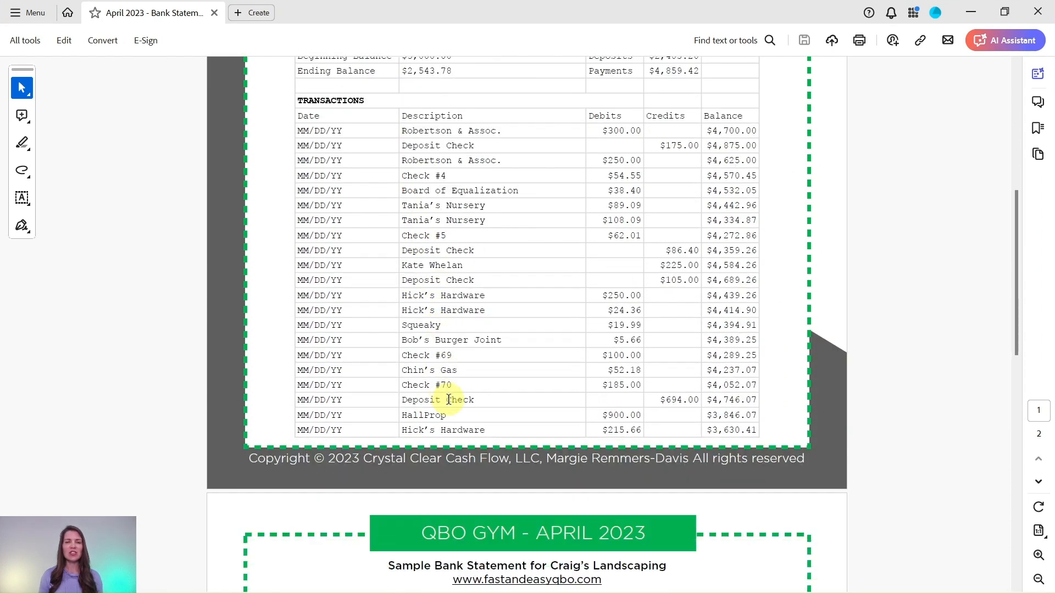
pyautogui.scroll(-9, 449, 399)
pyautogui.scroll(3, 481, 443)
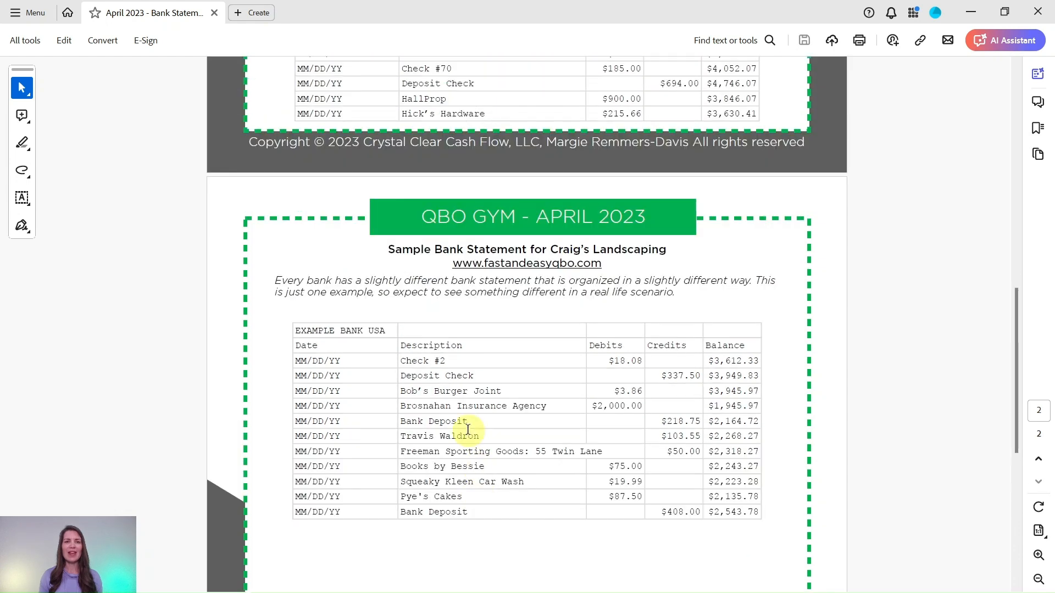
pyautogui.scroll(15, 467, 429)
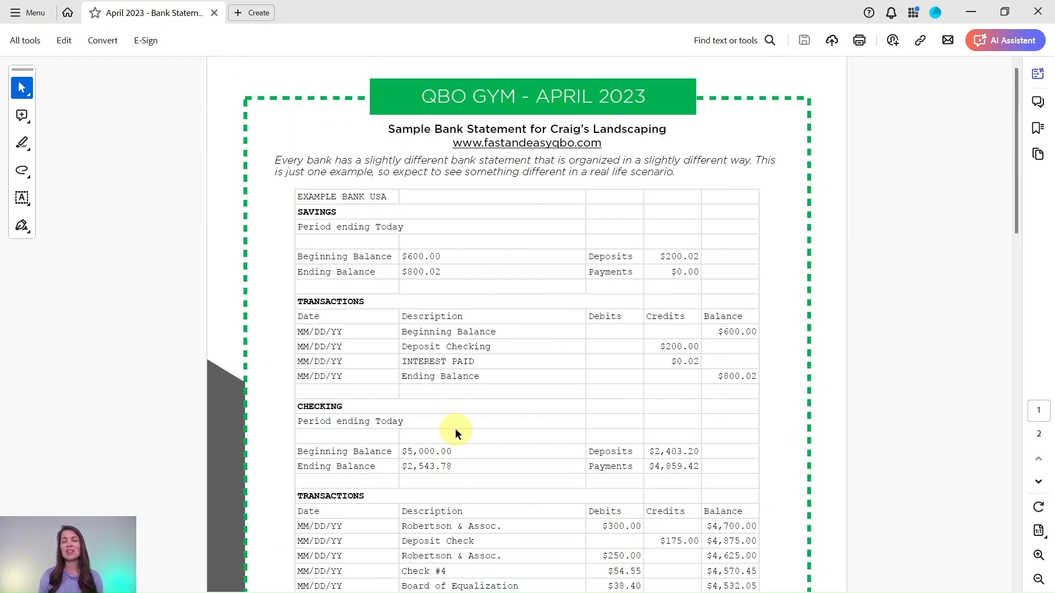
pyautogui.click(970, 15)
# - Switch to the QuickBooks sample company and read the guide's starting notes through the instruction to open Reconcile
pyautogui.scroll(-5, 890, 303)
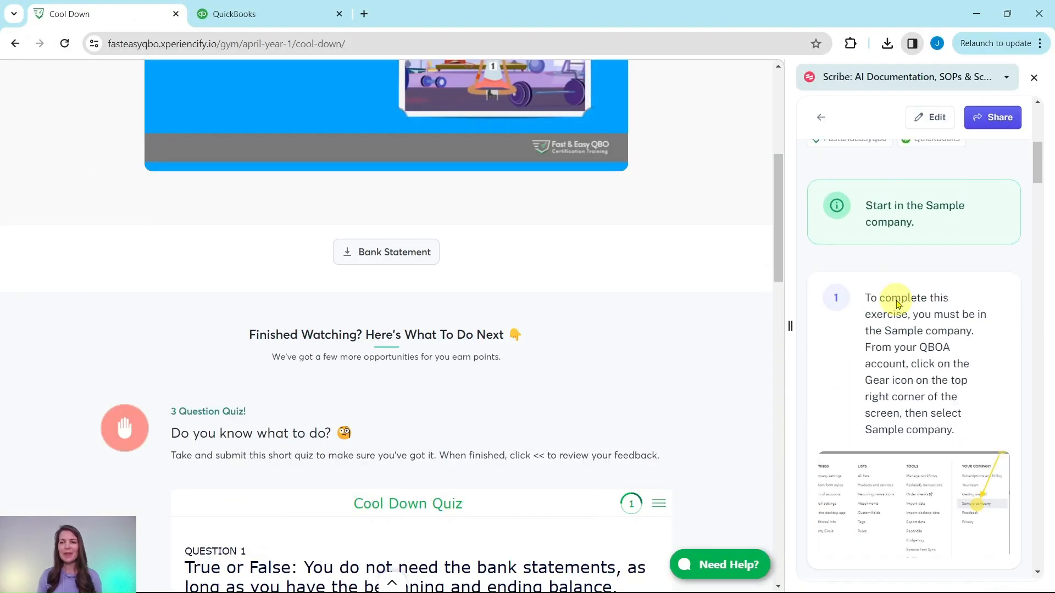
pyautogui.scroll(1, 894, 299)
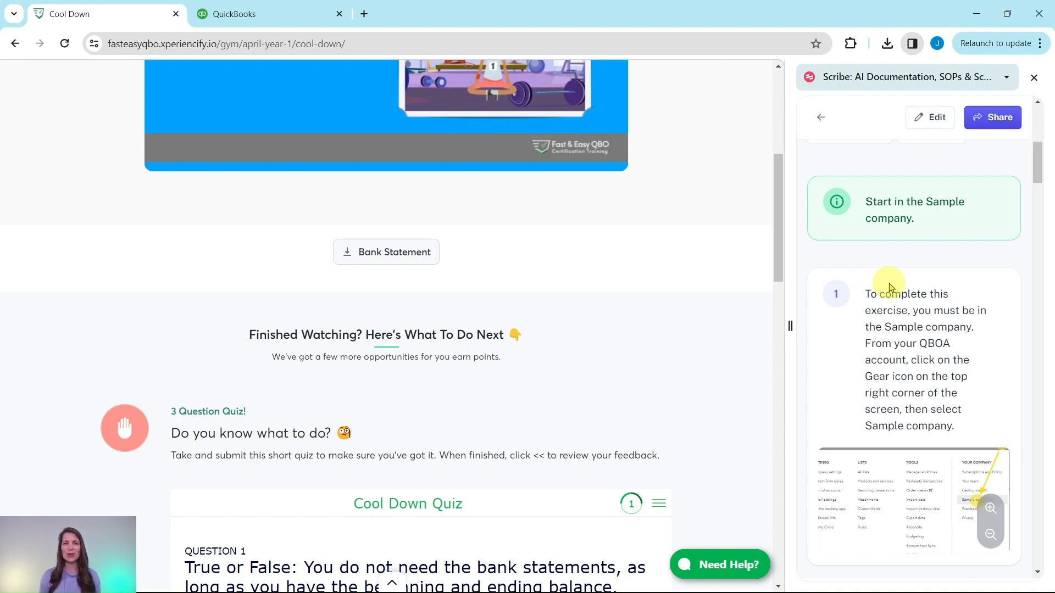
pyautogui.click(297, 15)
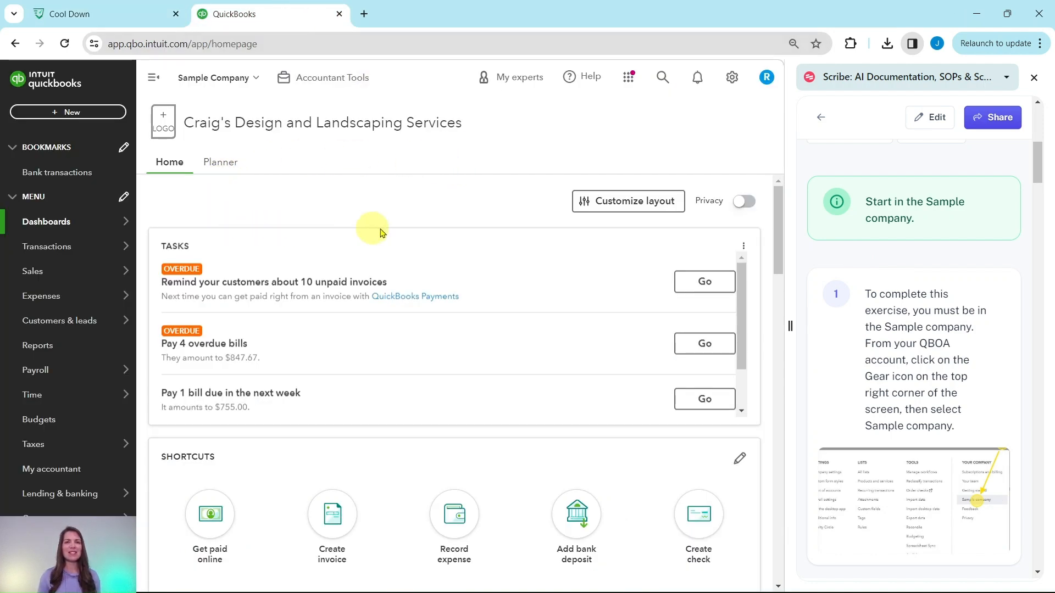
pyautogui.scroll(-11, 920, 343)
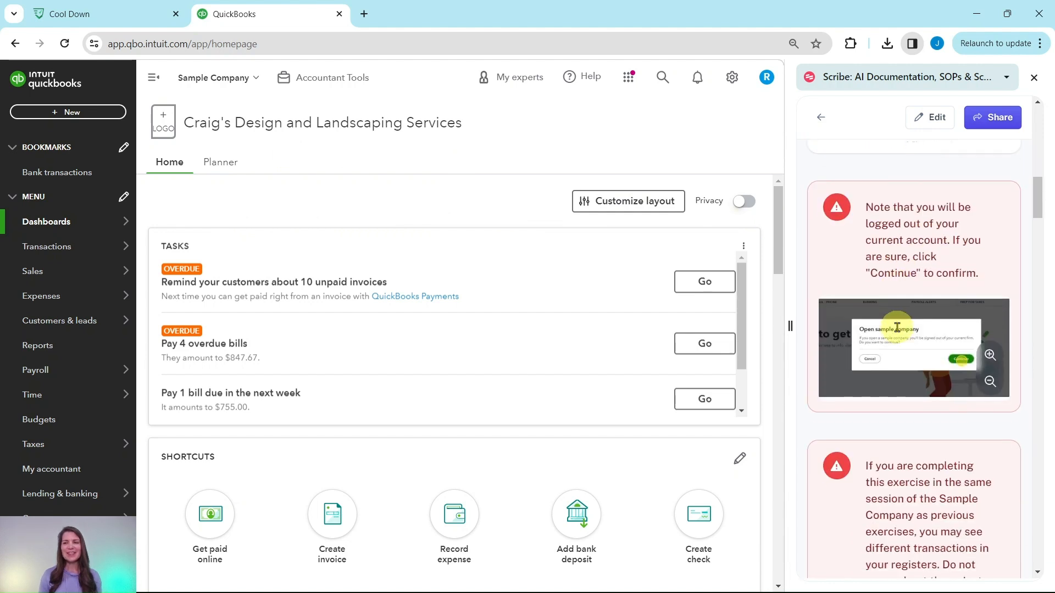
pyautogui.scroll(-4, 893, 331)
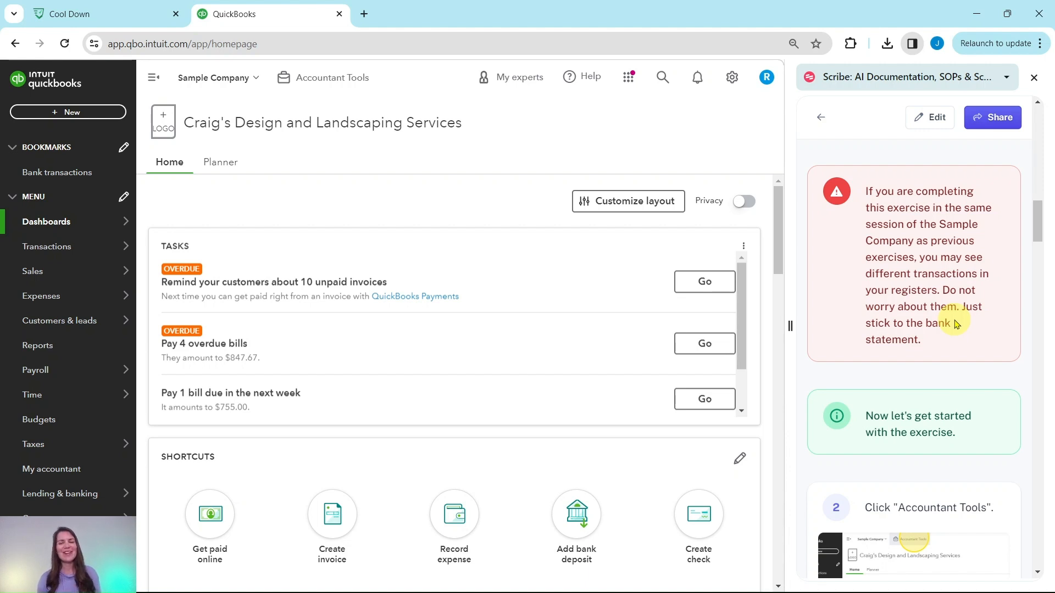
pyautogui.scroll(-4, 925, 222)
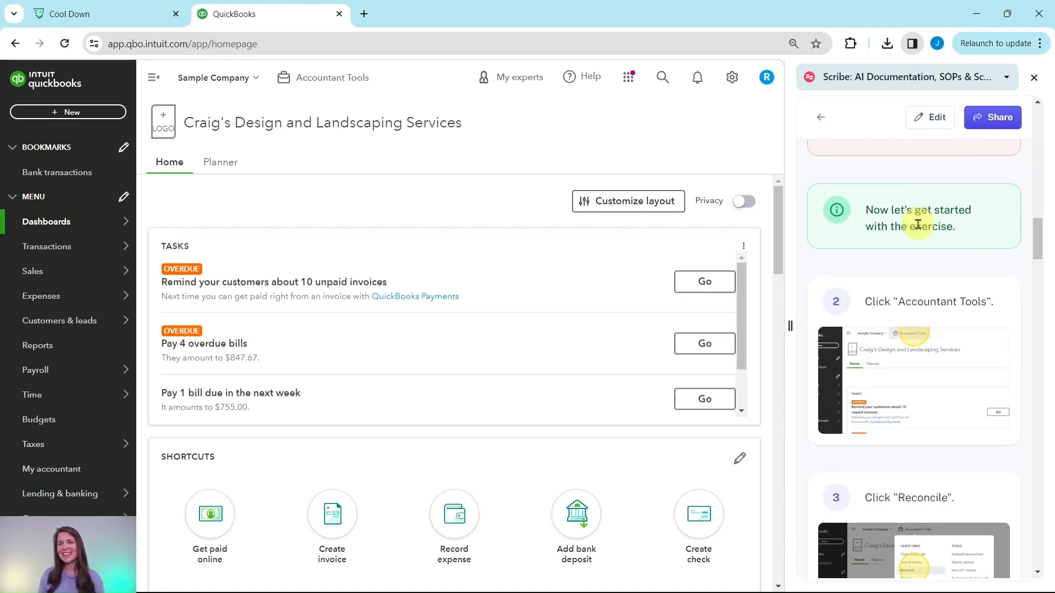
pyautogui.scroll(-3, 928, 225)
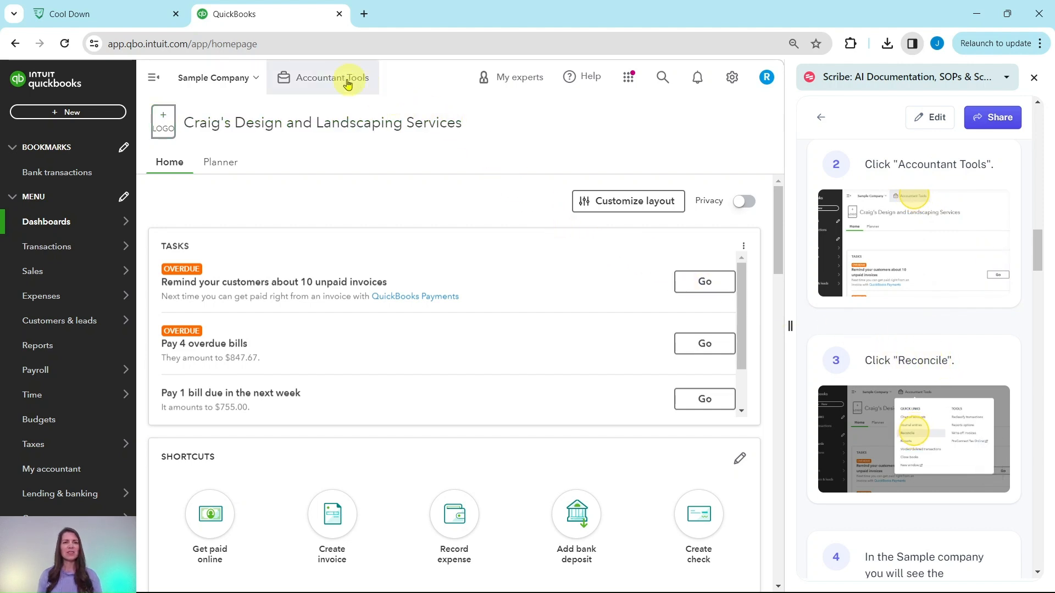
# - Open the accountant's Reconcile tool and proceed through both welcome screens to the reconciliation setup form
pyautogui.click(321, 82)
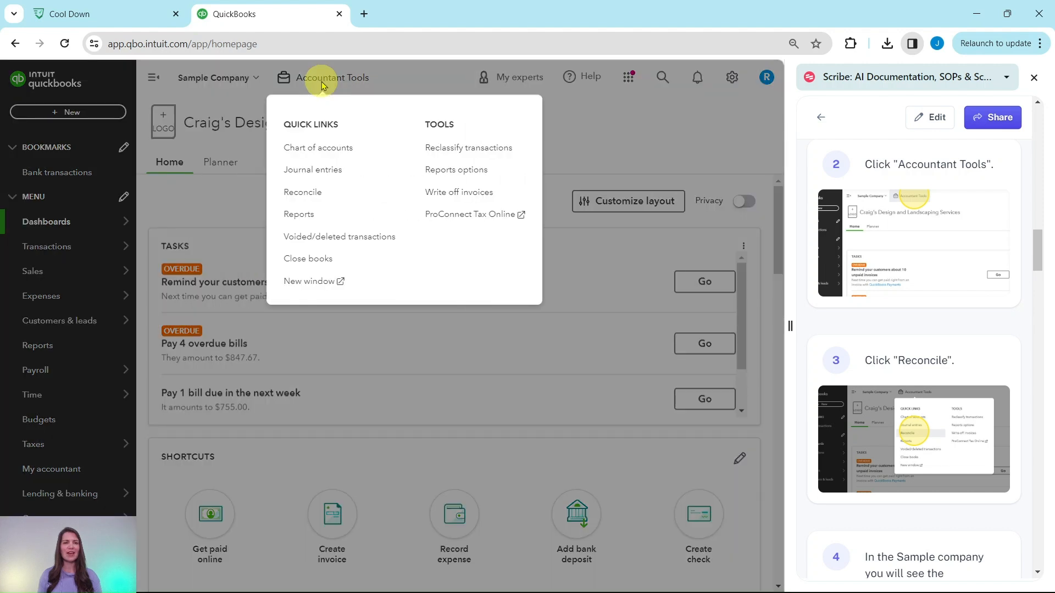
pyautogui.click(305, 201)
pyautogui.scroll(-4, 879, 236)
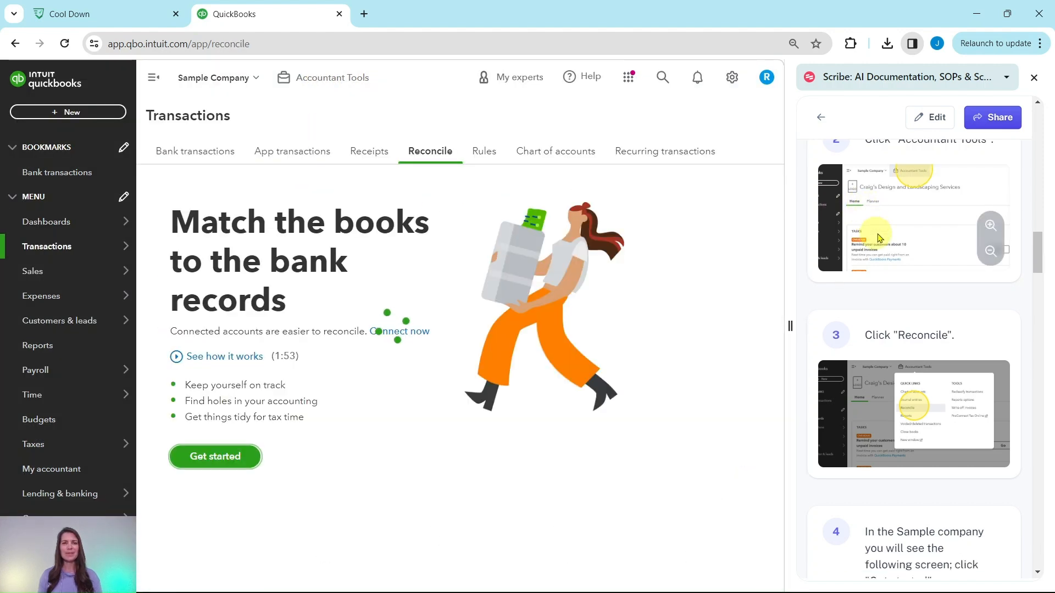
pyautogui.scroll(-2, 883, 237)
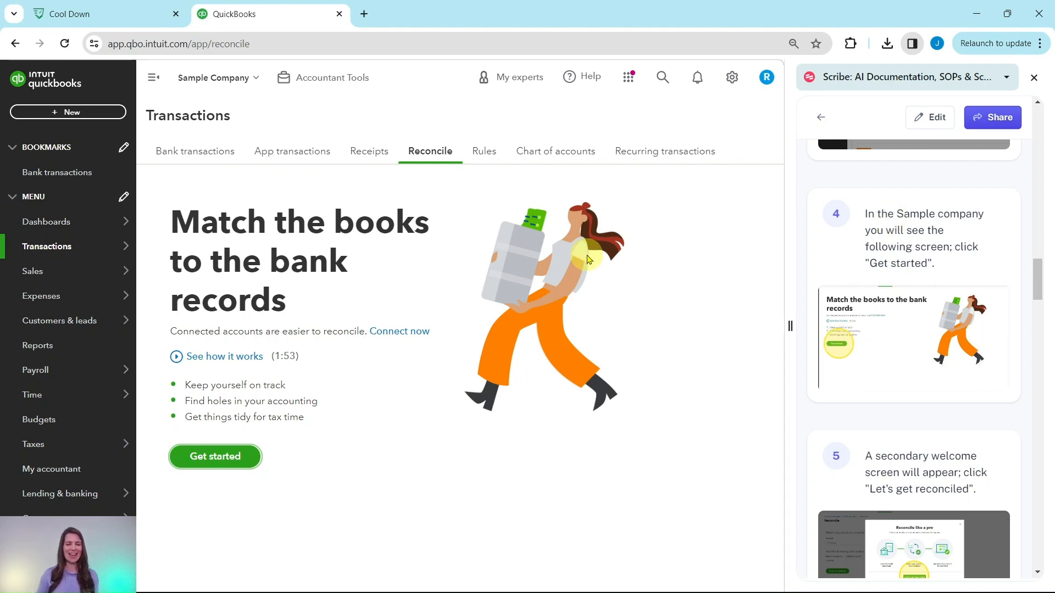
pyautogui.click(229, 457)
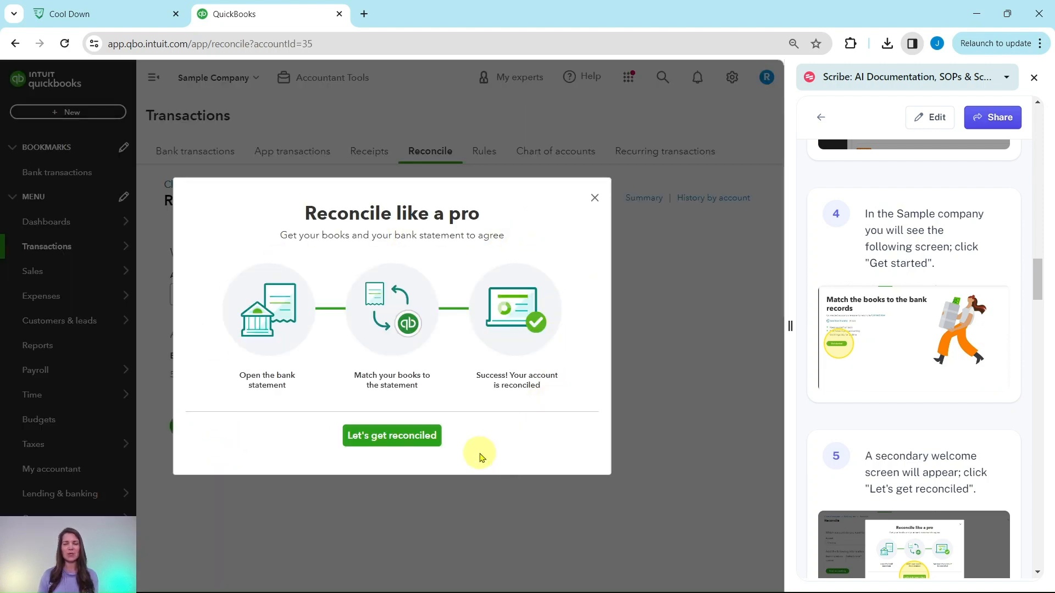
pyautogui.click(389, 436)
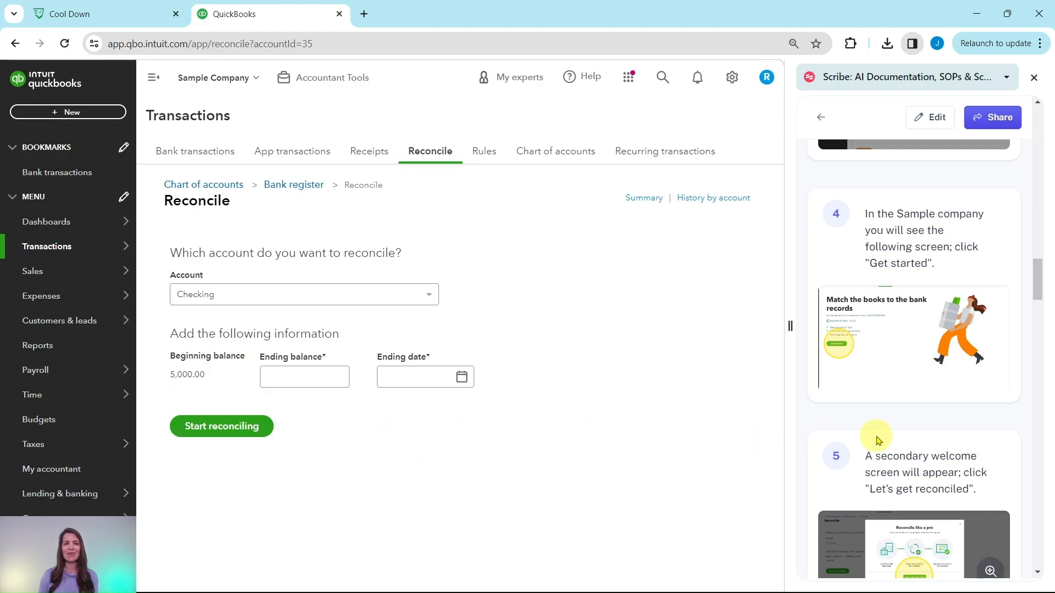
# - Follow the guide to the Savings section and select Savings as the account to reconcile
pyautogui.scroll(-9, 877, 440)
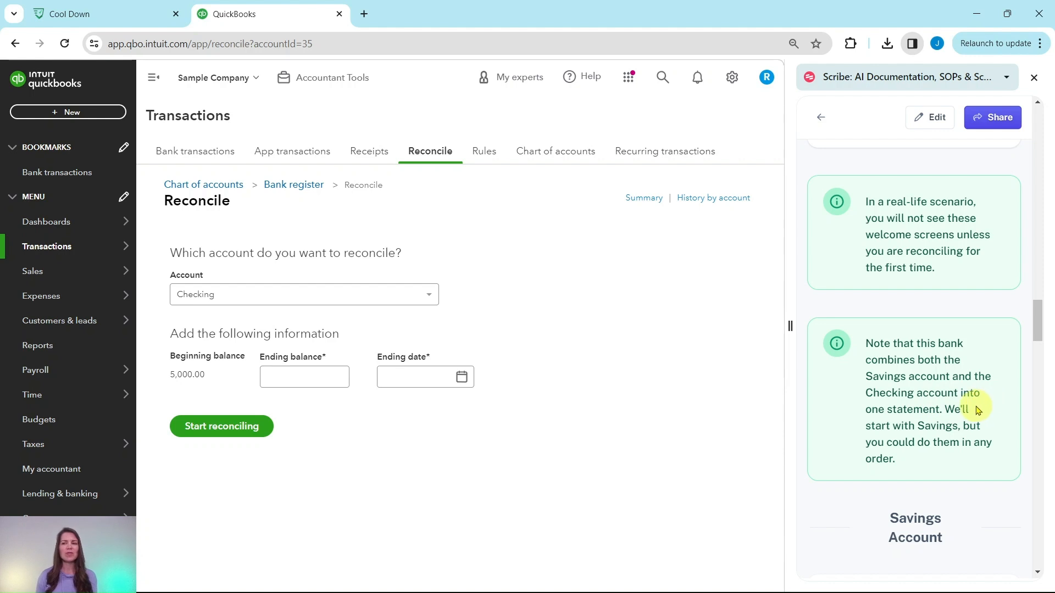
pyautogui.scroll(-5, 970, 408)
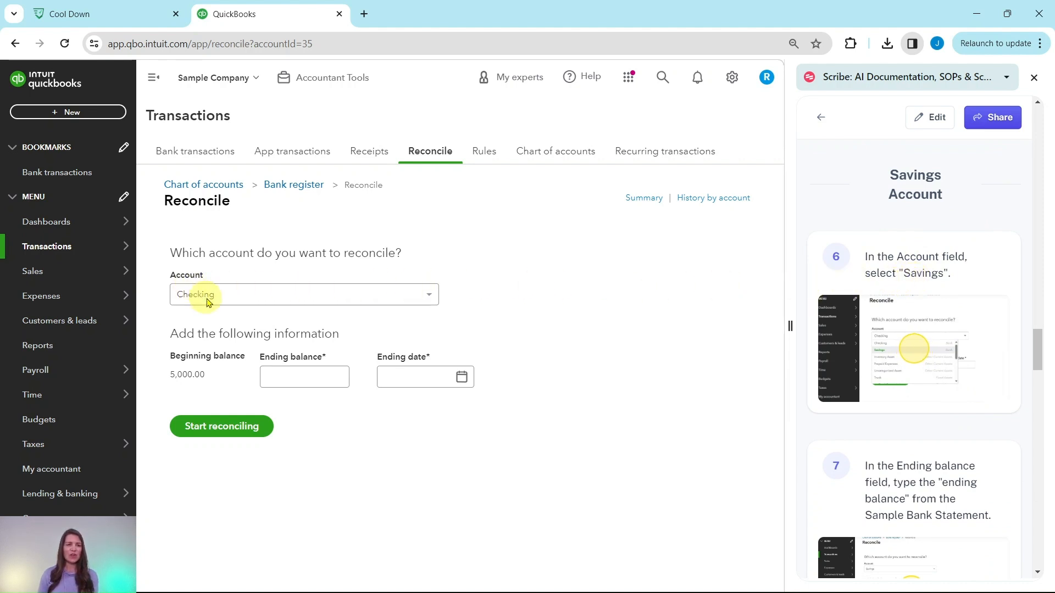
pyautogui.click(290, 297)
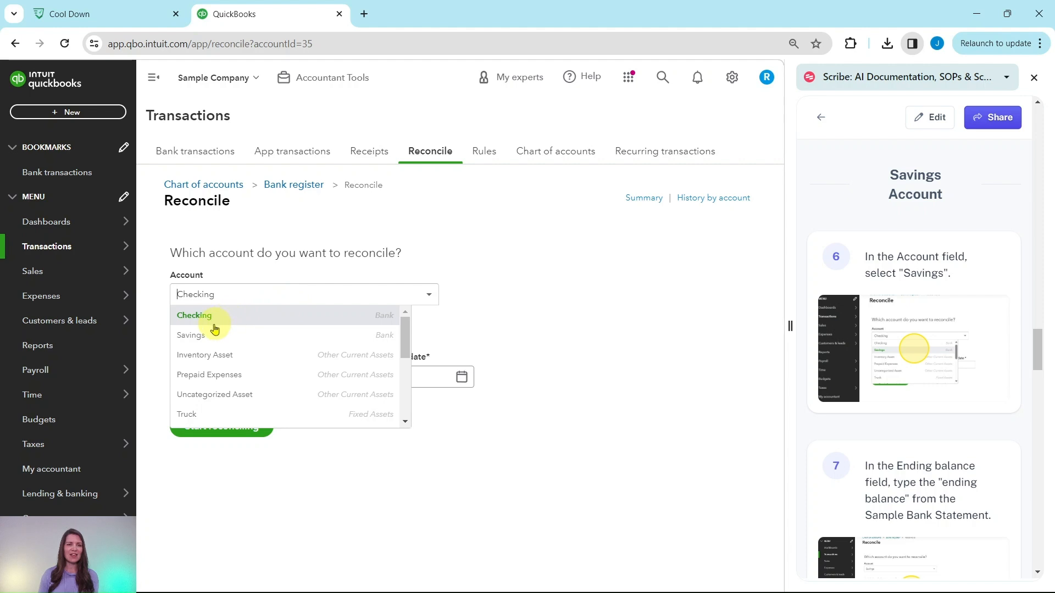
pyautogui.click(196, 340)
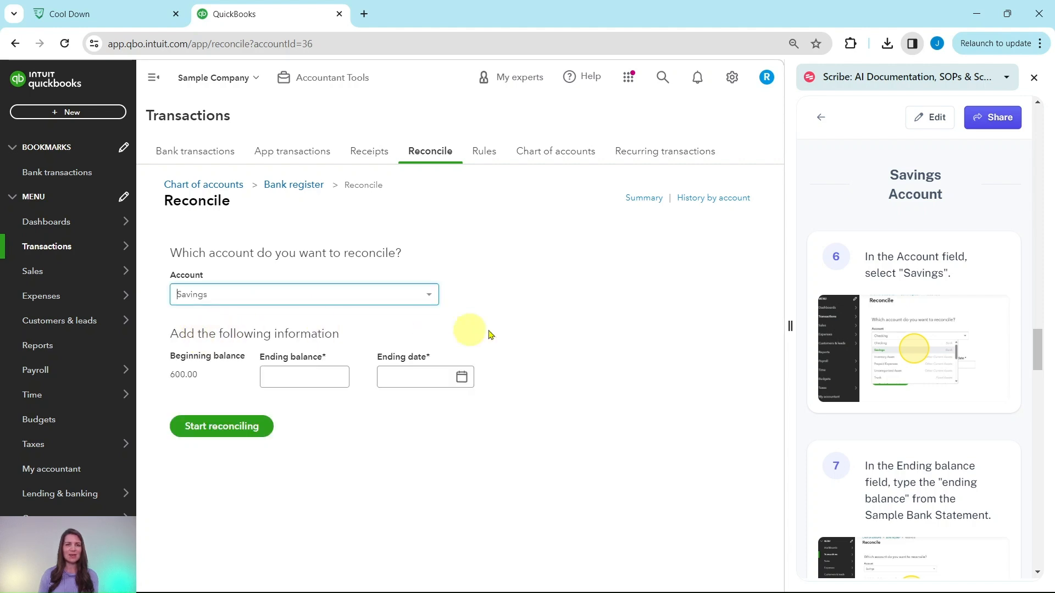
# - Look up the savings ending balance on the bank statement in Adobe Acrobat and enter 800.02 as the reconciliation's ending balance
pyautogui.scroll(-3, 912, 362)
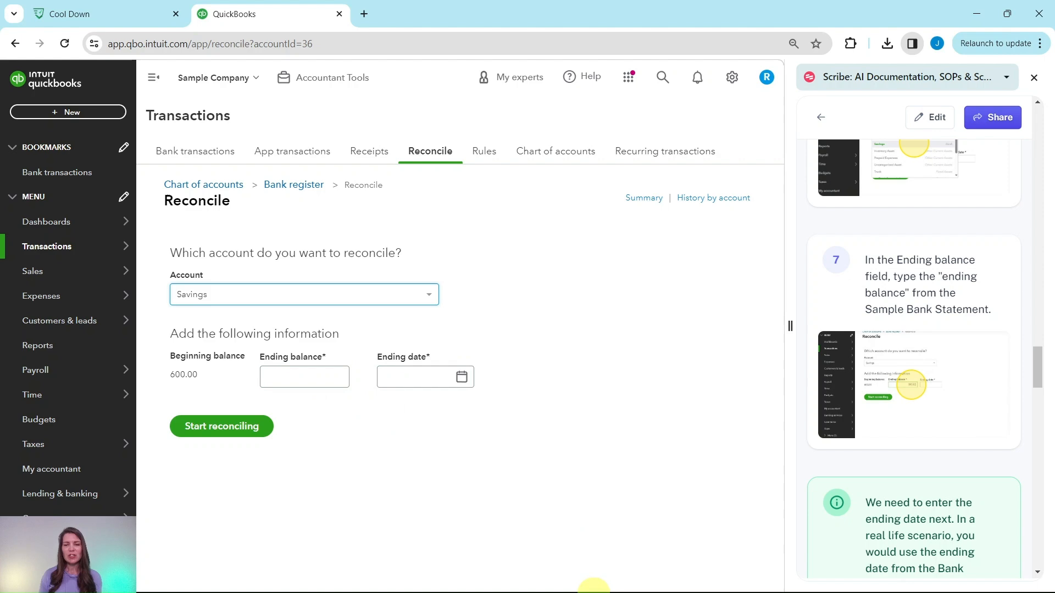
pyautogui.click(568, 577)
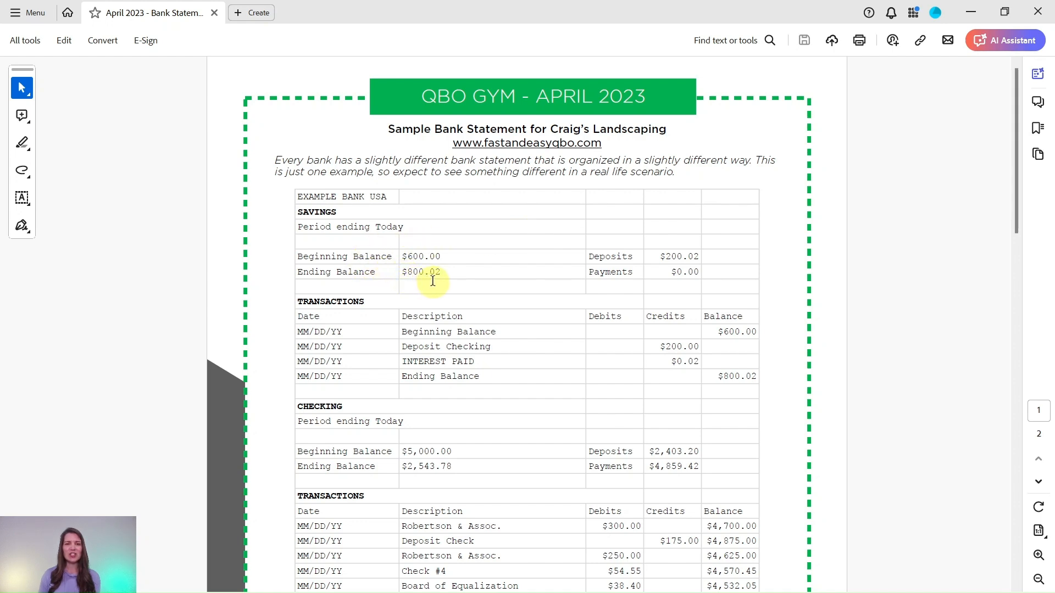
pyautogui.click(971, 12)
pyautogui.click(304, 375)
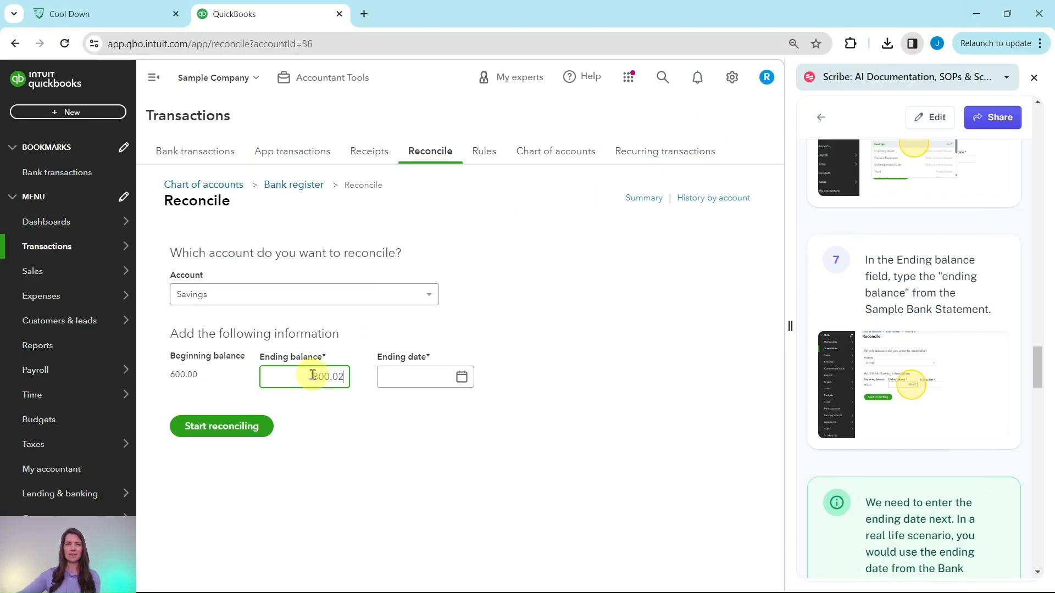
# - Follow the guide to the ending date instruction and set the reconciliation's ending date to today's date, 04/30/2024
pyautogui.scroll(-5, 830, 286)
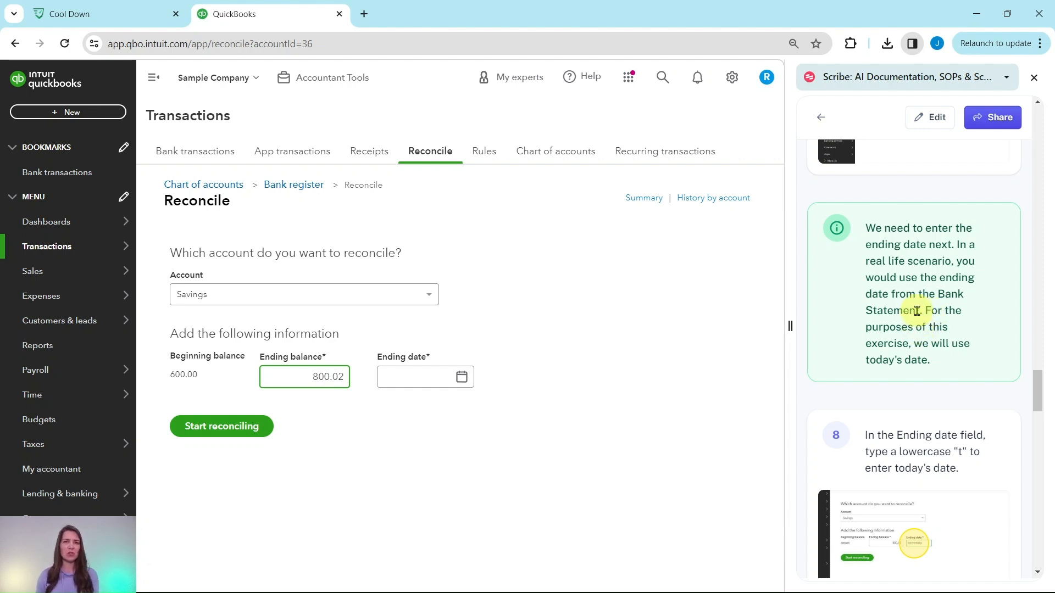
pyautogui.scroll(-5, 925, 289)
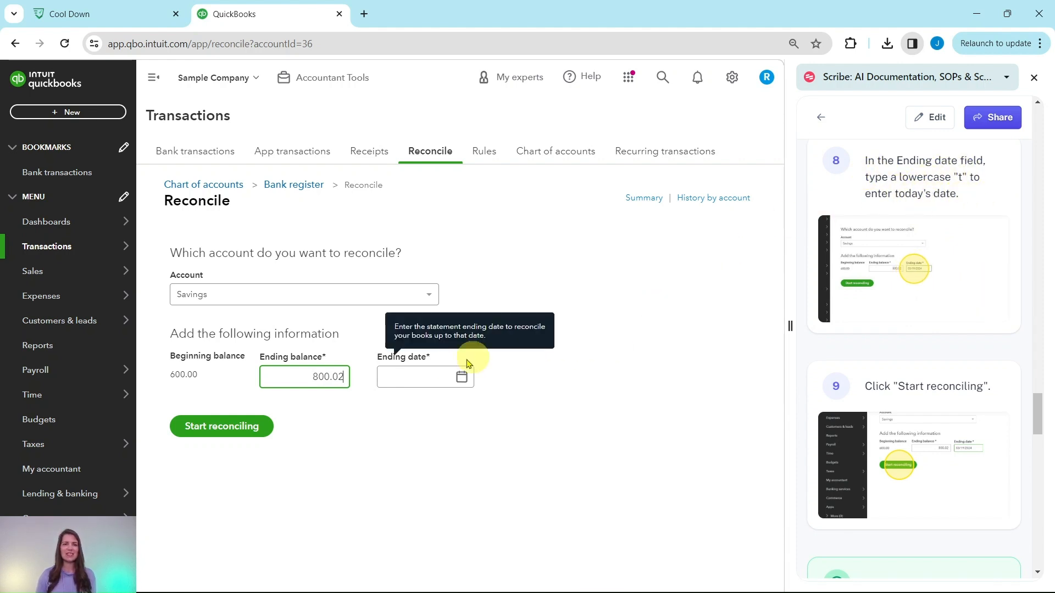
pyautogui.click(410, 378)
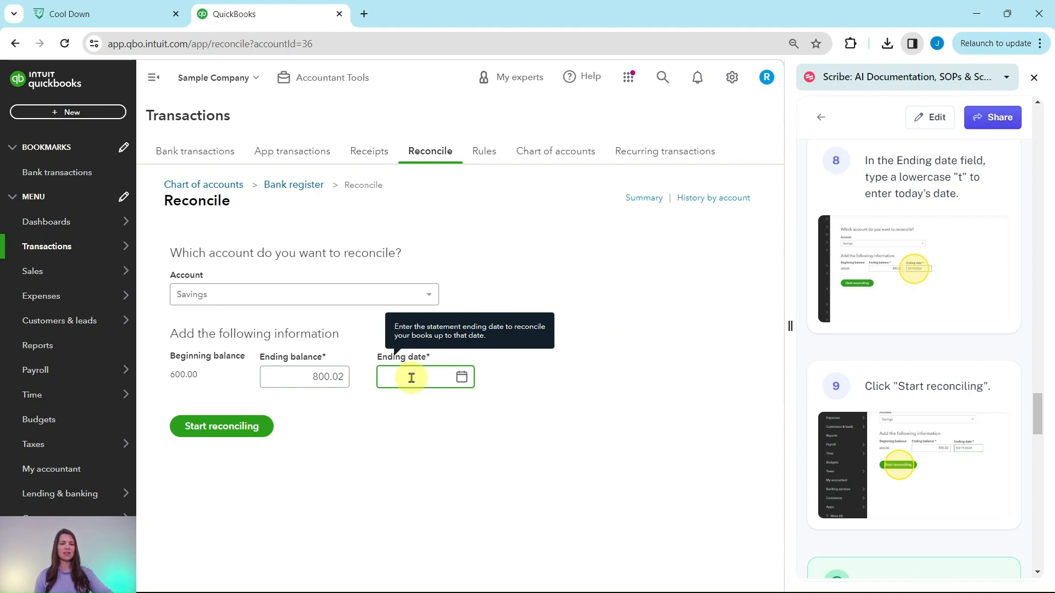
pyautogui.press('t')
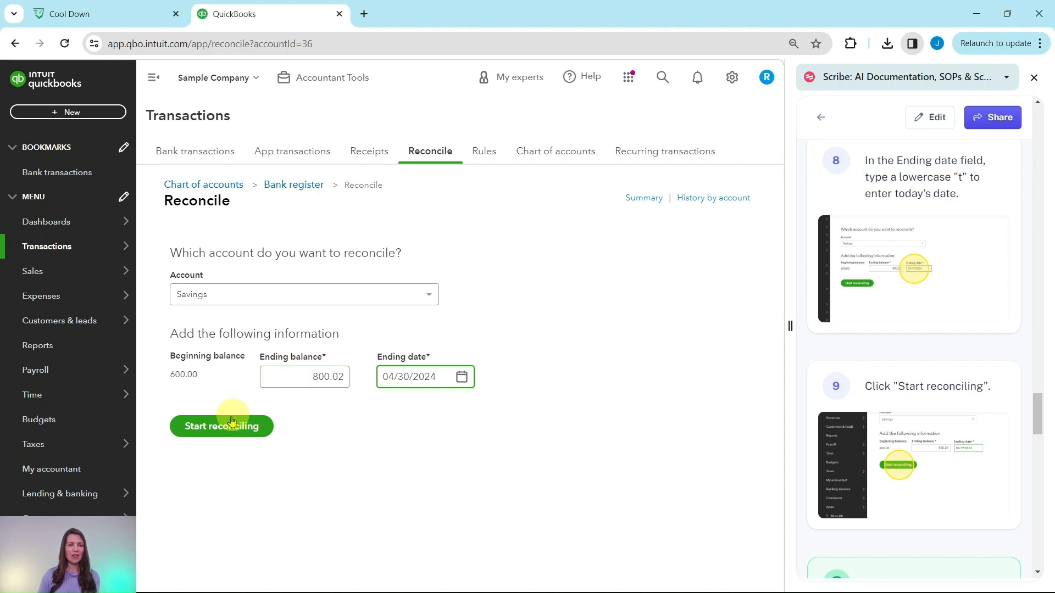
# - Start reconciling the Savings account and dismiss the pop-up about more space to review transactions
pyautogui.click(218, 428)
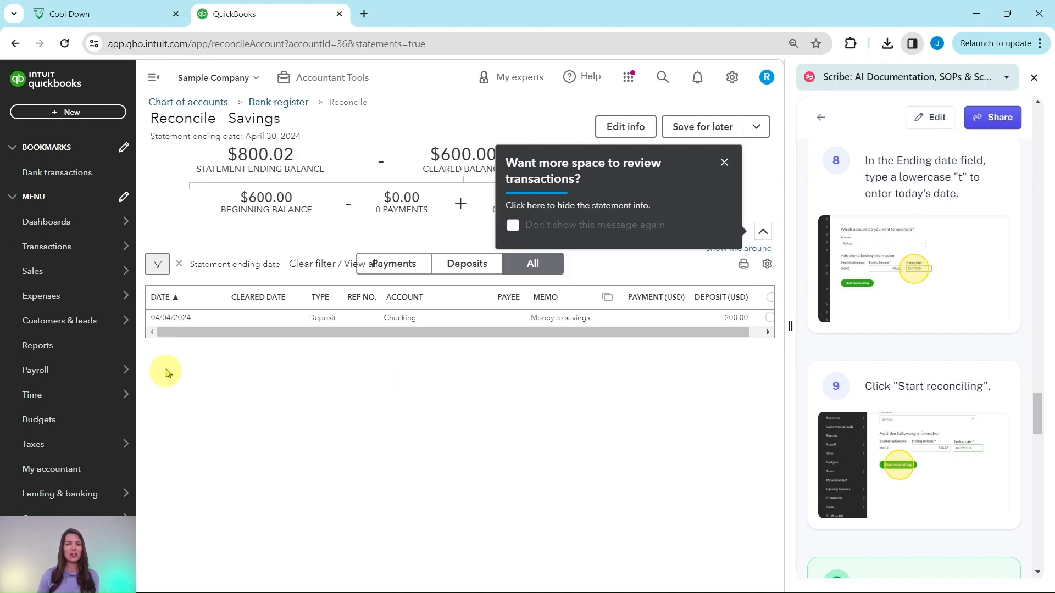
pyautogui.click(724, 164)
pyautogui.click(729, 197)
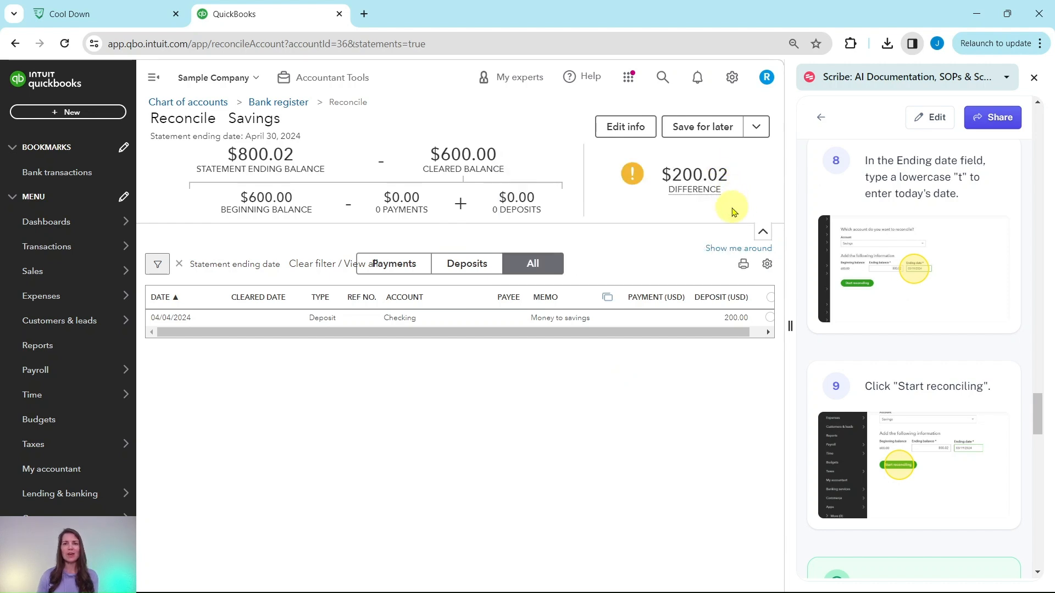
# - Read the guide's eight notes explaining the reconciliation screen and compare them with the balances, difference and date filter shown
pyautogui.scroll(-10, 879, 280)
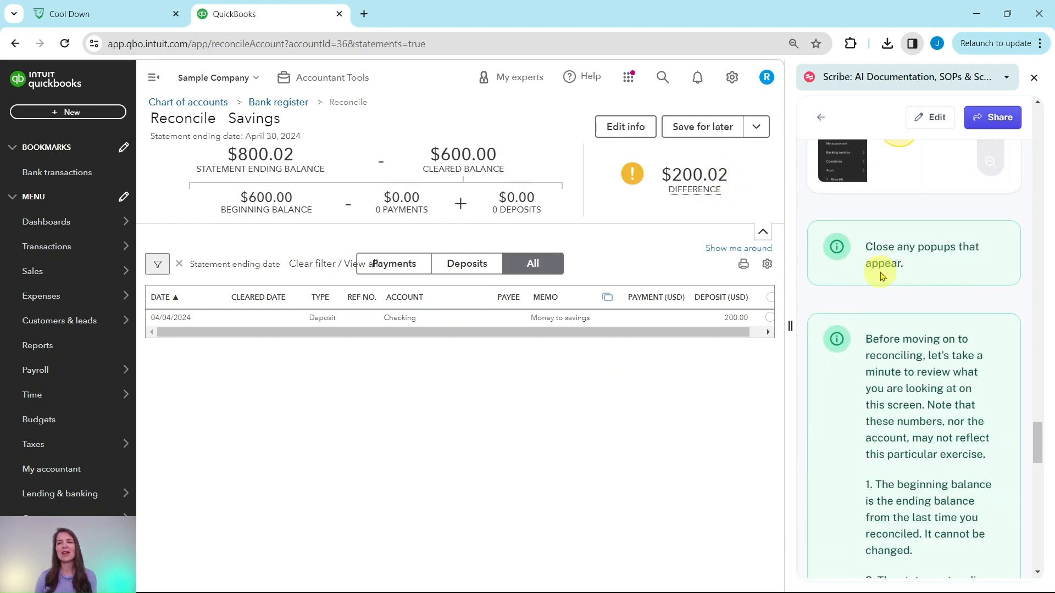
pyautogui.scroll(1, 881, 274)
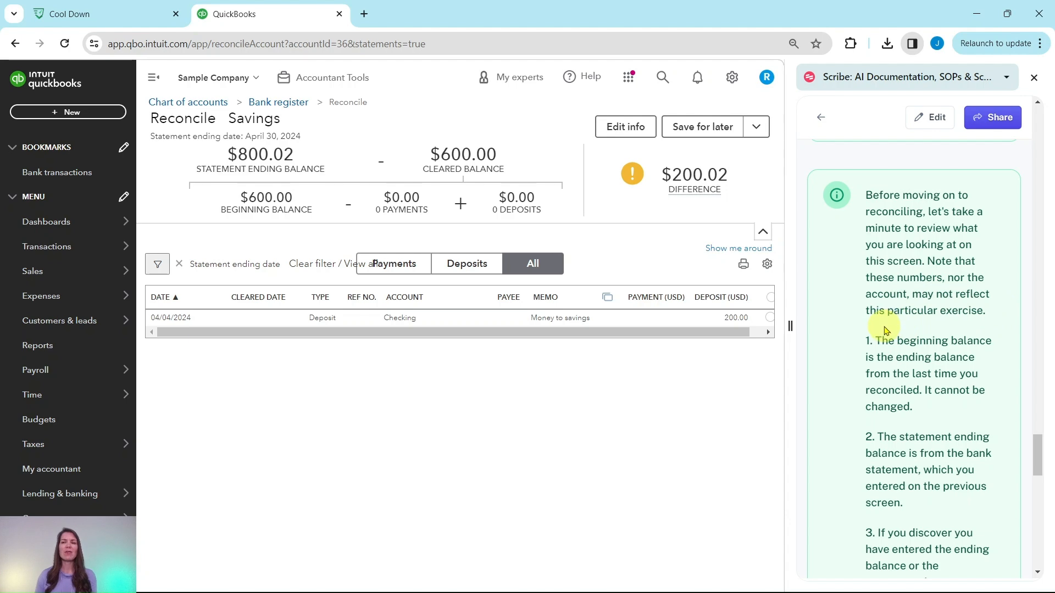
pyautogui.scroll(-10, 894, 330)
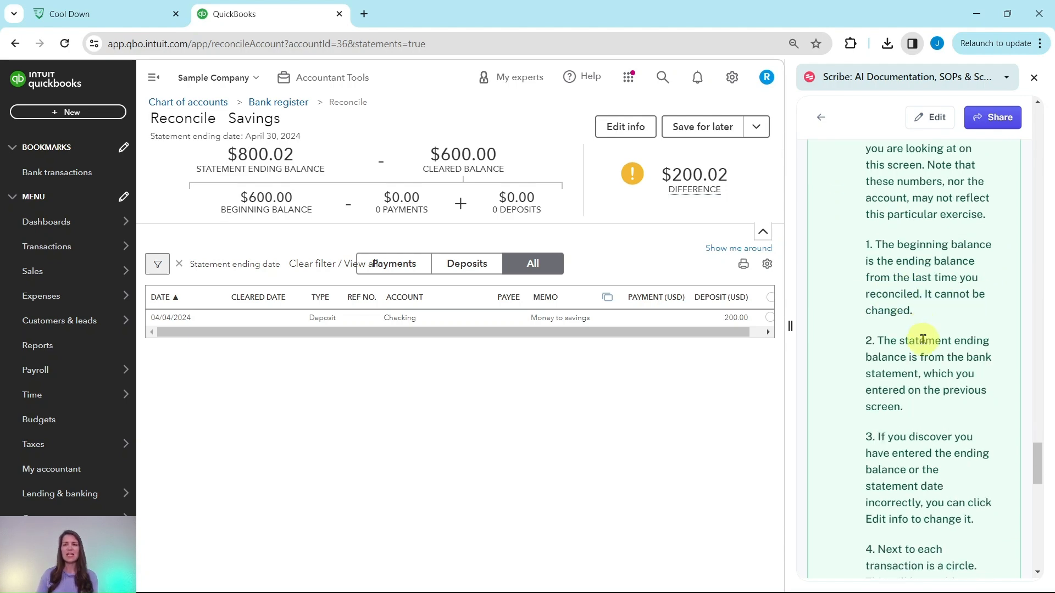
pyautogui.scroll(-2, 934, 434)
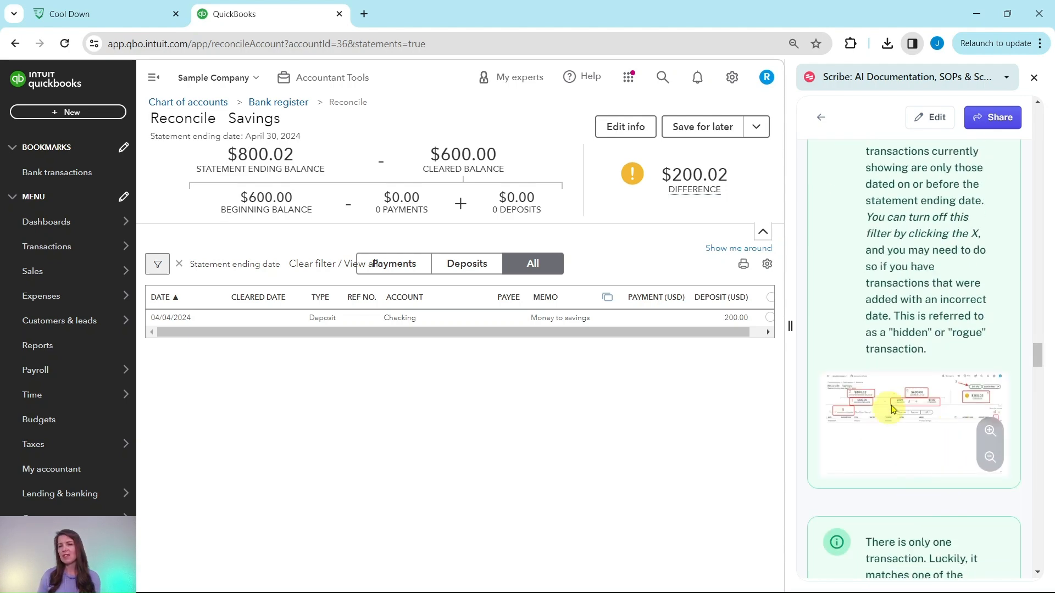
pyautogui.scroll(5, 928, 369)
pyautogui.scroll(9, 919, 369)
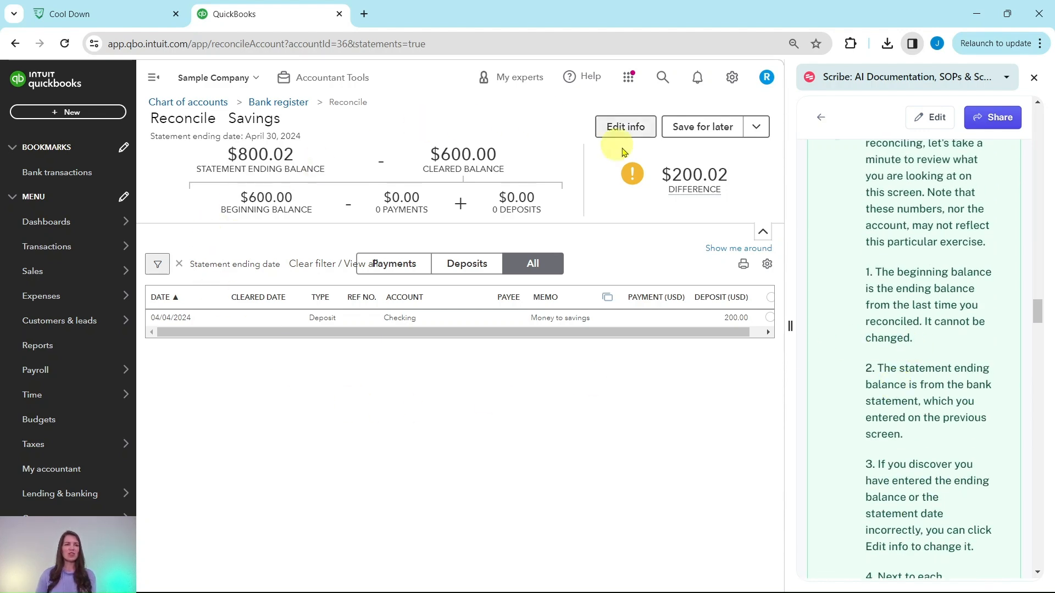
pyautogui.scroll(-1, 927, 295)
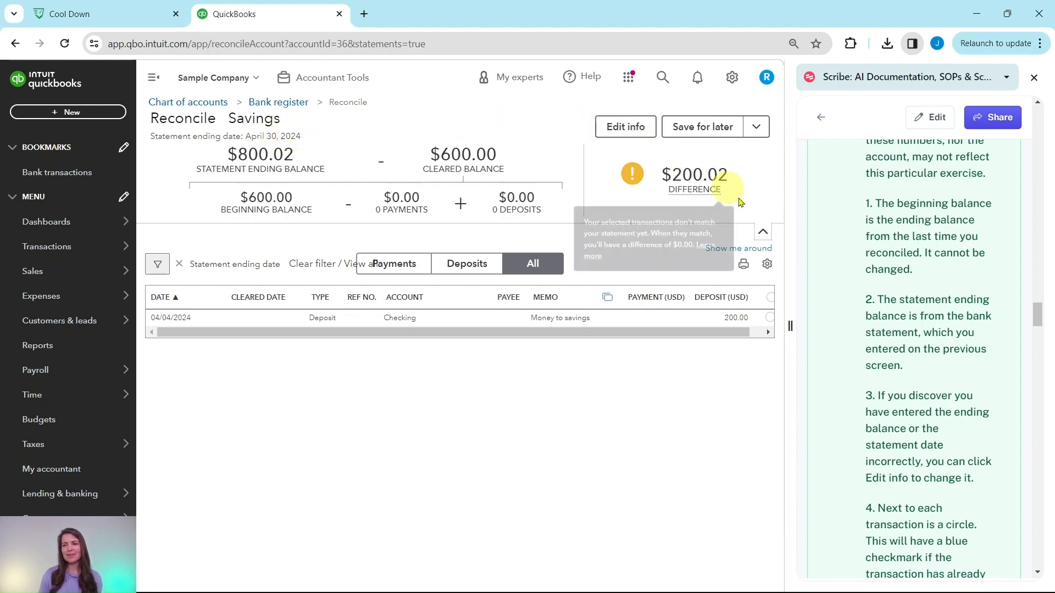
pyautogui.scroll(-5, 894, 275)
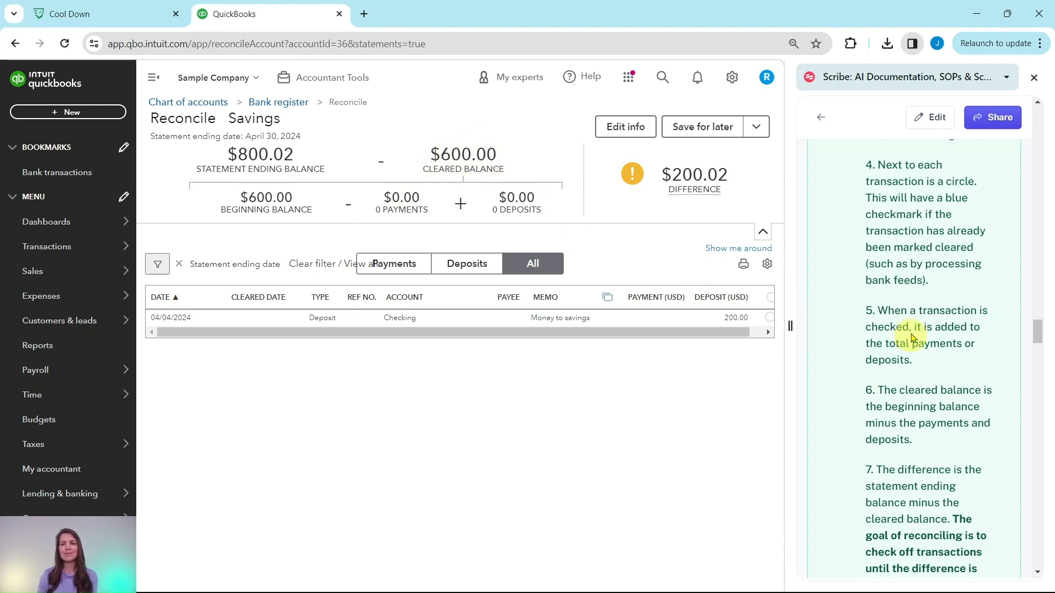
pyautogui.scroll(-3, 911, 302)
pyautogui.scroll(-1, 911, 299)
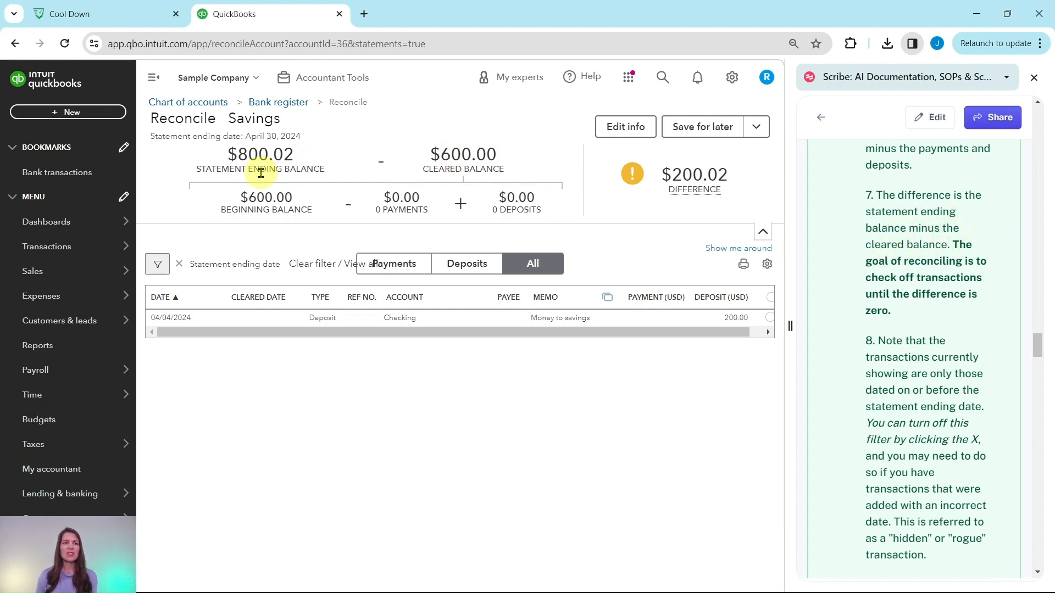
pyautogui.moveTo(695, 181)
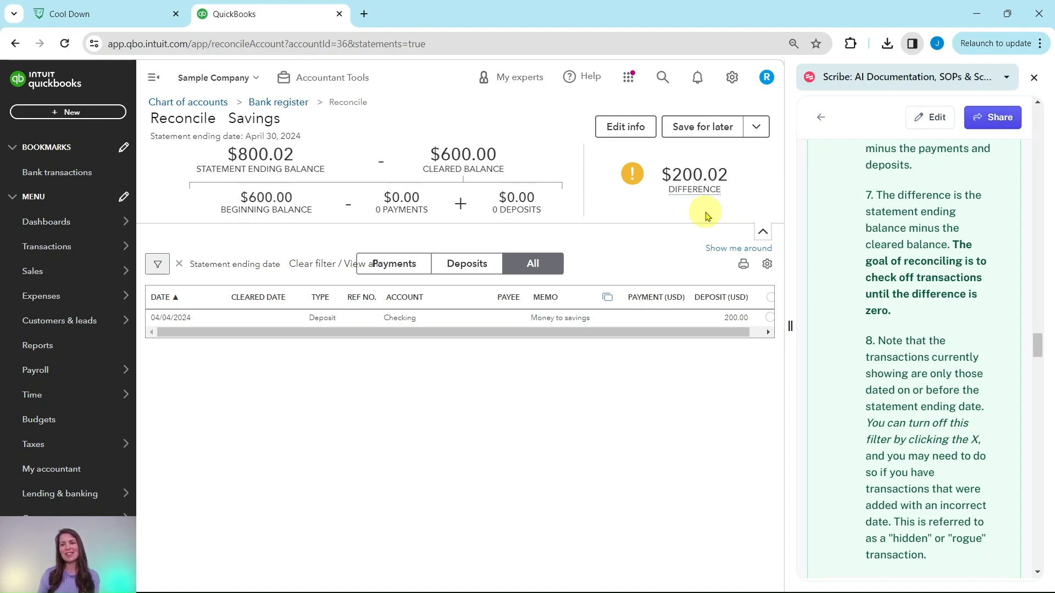
pyautogui.scroll(-2, 875, 208)
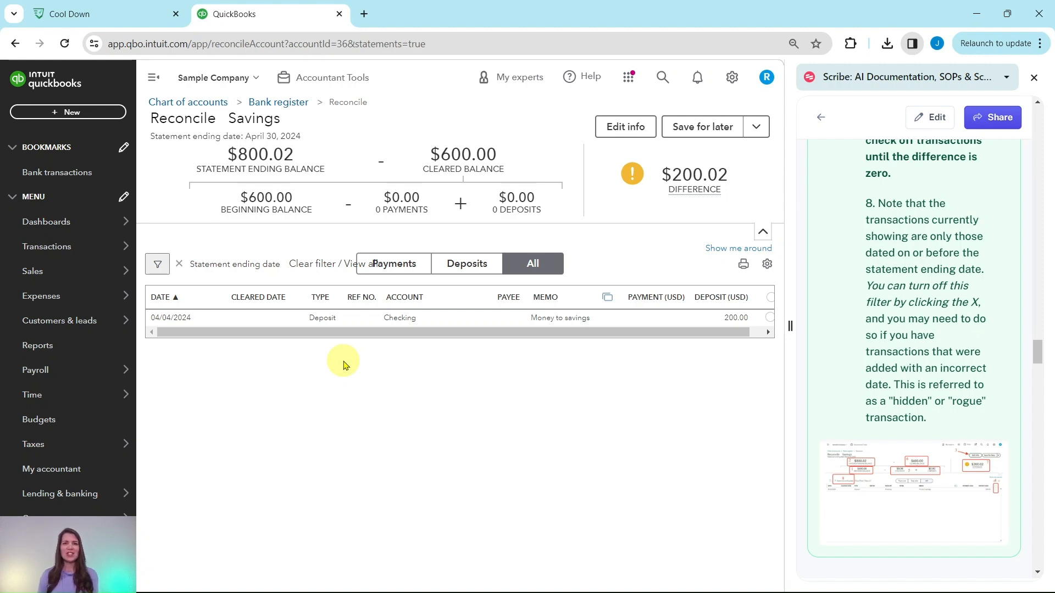
# - Check the savings transactions on the bank statement in Adobe Acrobat, return to QuickBooks and mark the 200.00 deposit as reconciled
pyautogui.scroll(-10, 932, 294)
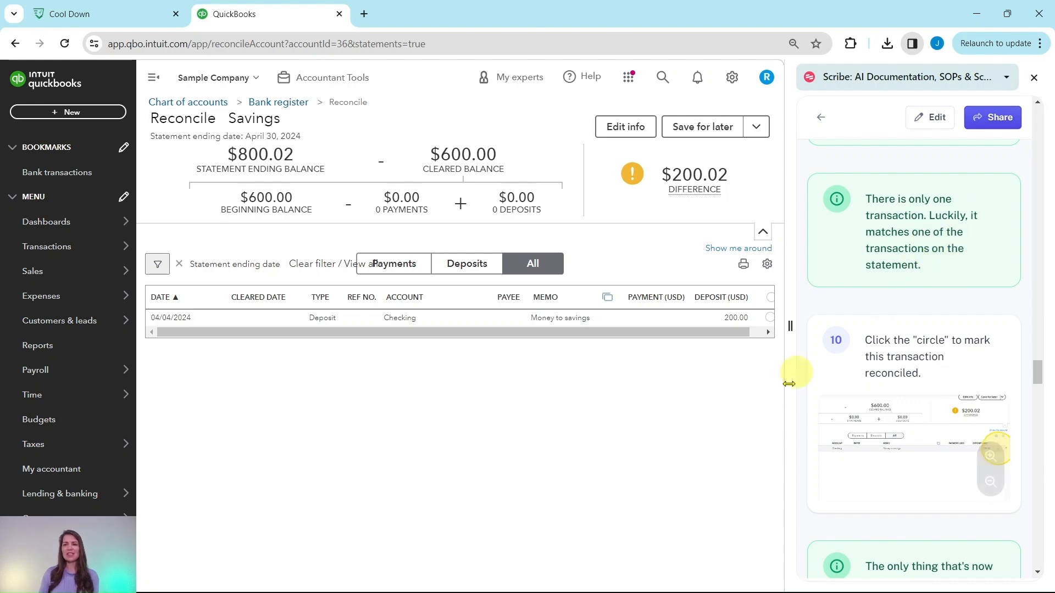
pyautogui.moveTo(632, 591)
pyautogui.click(575, 583)
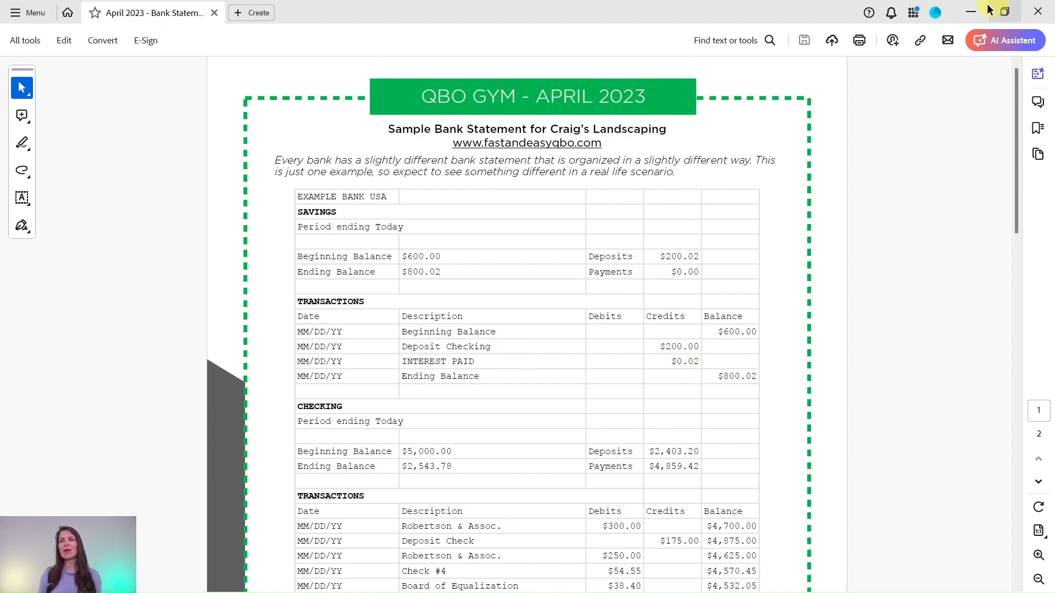
pyautogui.click(970, 12)
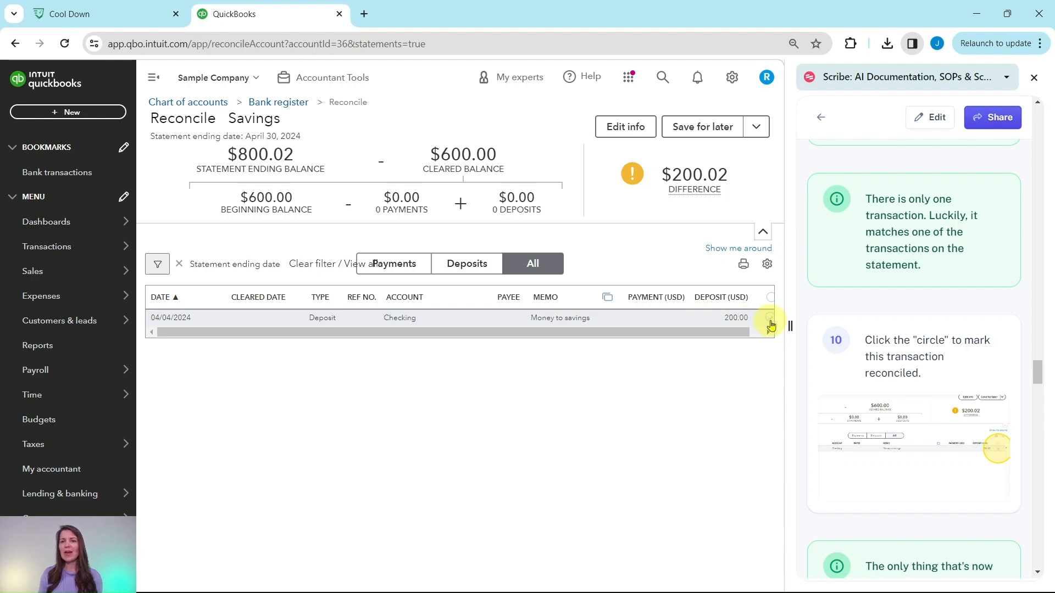
pyautogui.click(769, 319)
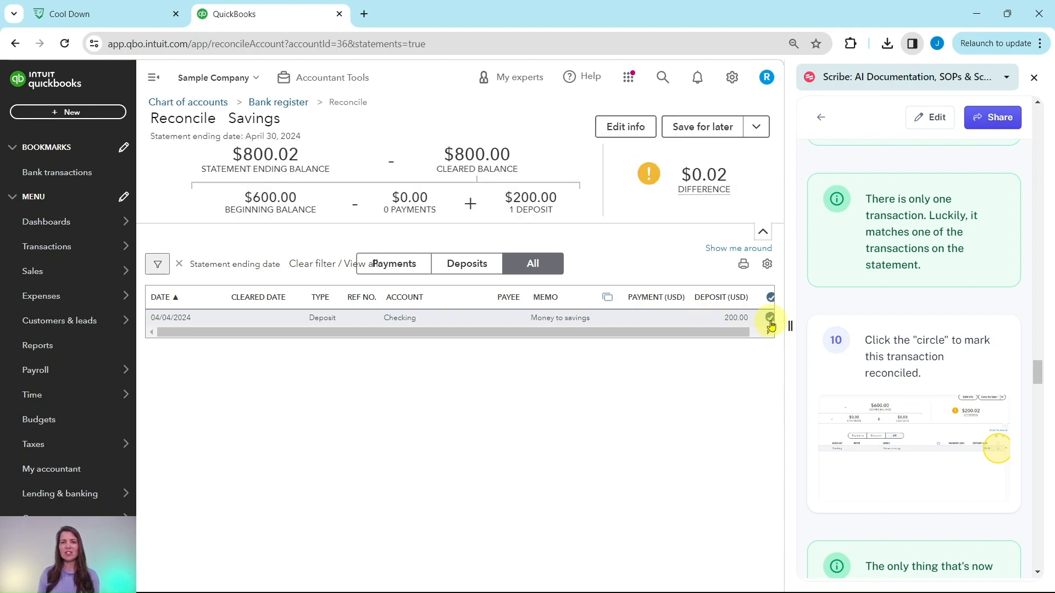
# - Read the guide's note on the missing interest deposit and look up the savings interest paid on the bank statement in Adobe Acrobat
pyautogui.scroll(-6, 875, 348)
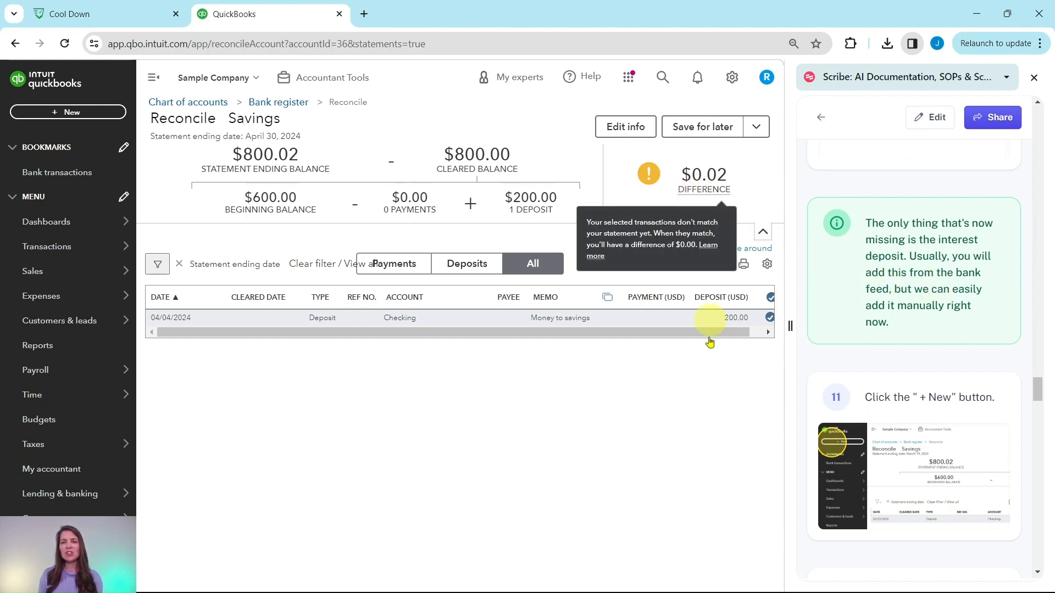
pyautogui.click(562, 588)
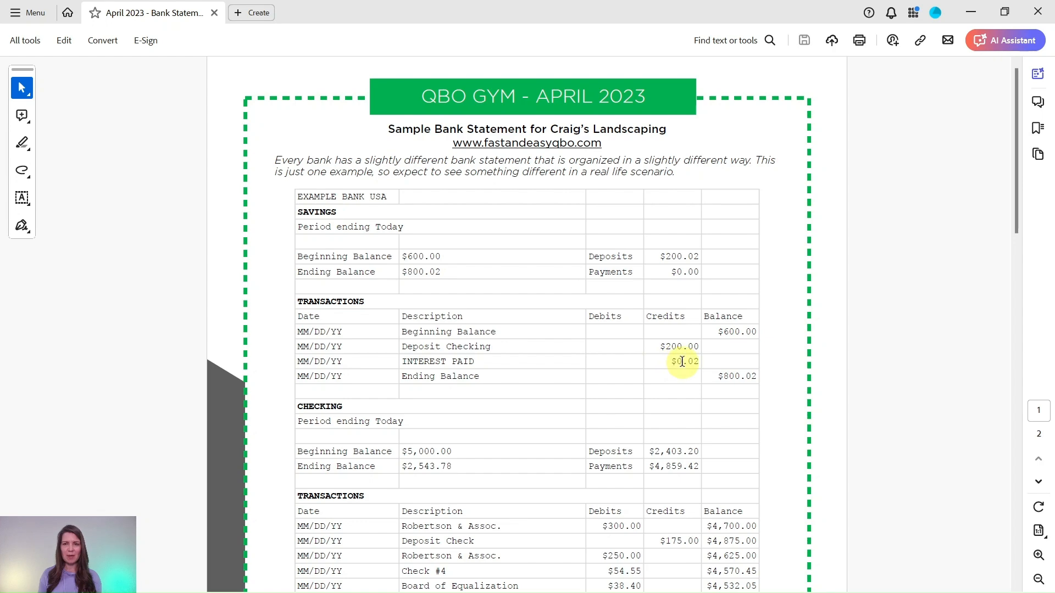
pyautogui.click(970, 12)
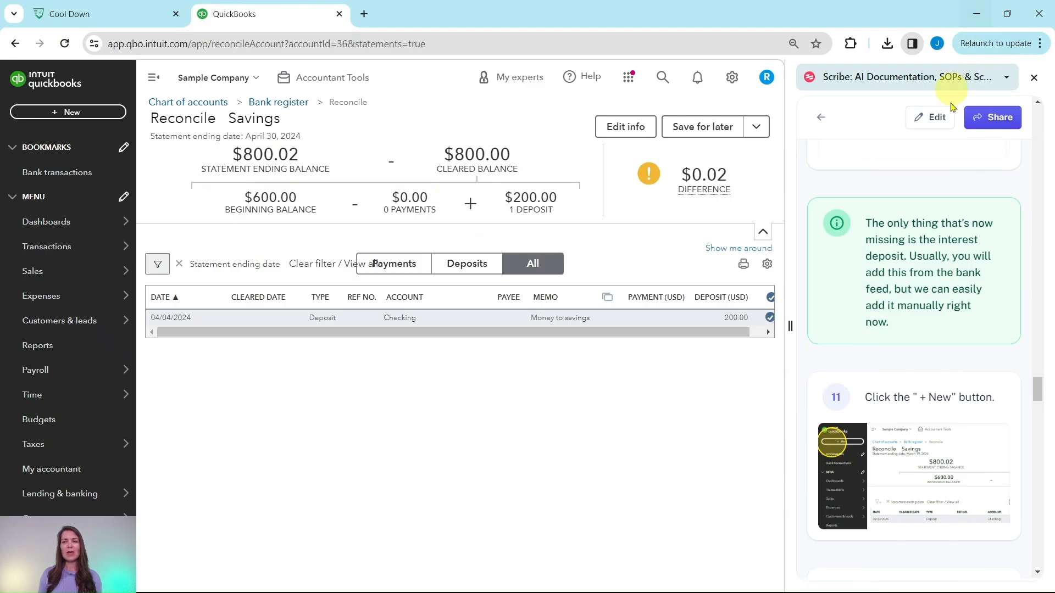
# - Follow the guide's instructions to create a new bank deposit from the reconciliation
pyautogui.scroll(-4, 936, 300)
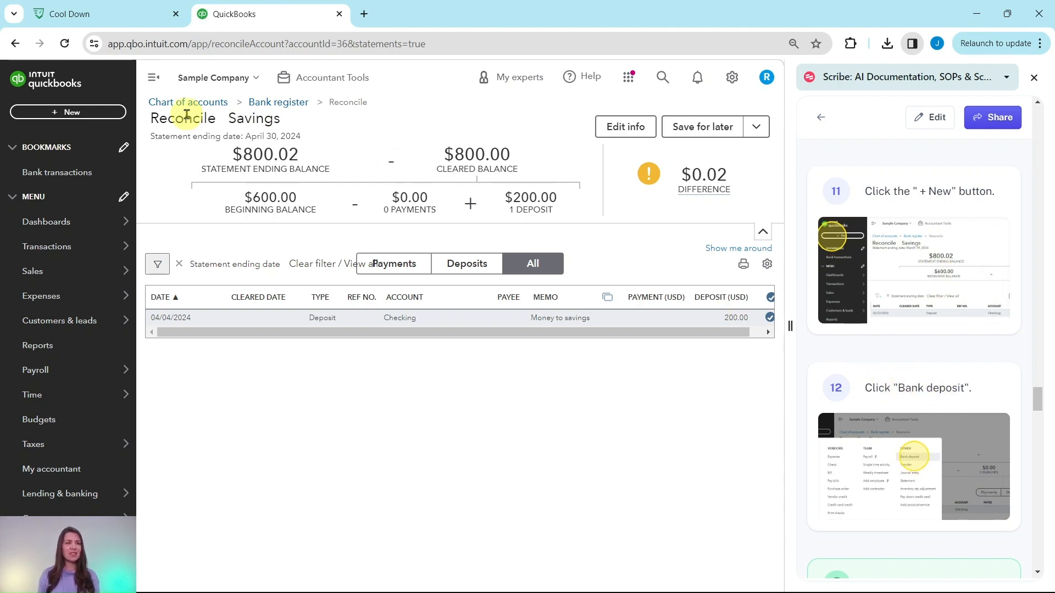
pyautogui.click(65, 113)
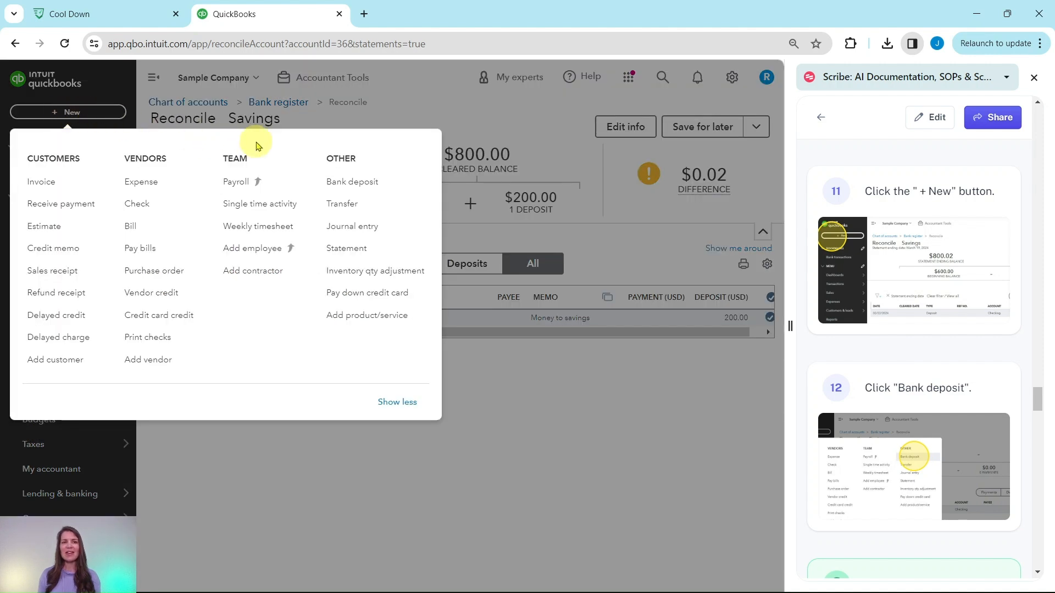
pyautogui.click(345, 188)
pyautogui.scroll(-5, 923, 231)
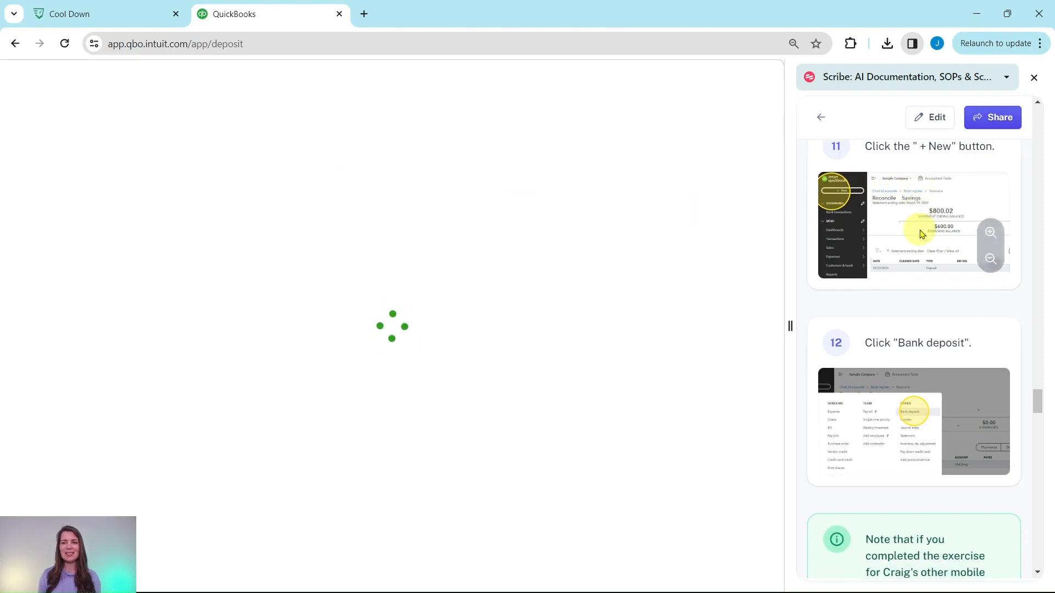
# - Read the guide's note about undeposited payments and set the bank deposit's account to Savings
pyautogui.scroll(-3, 924, 233)
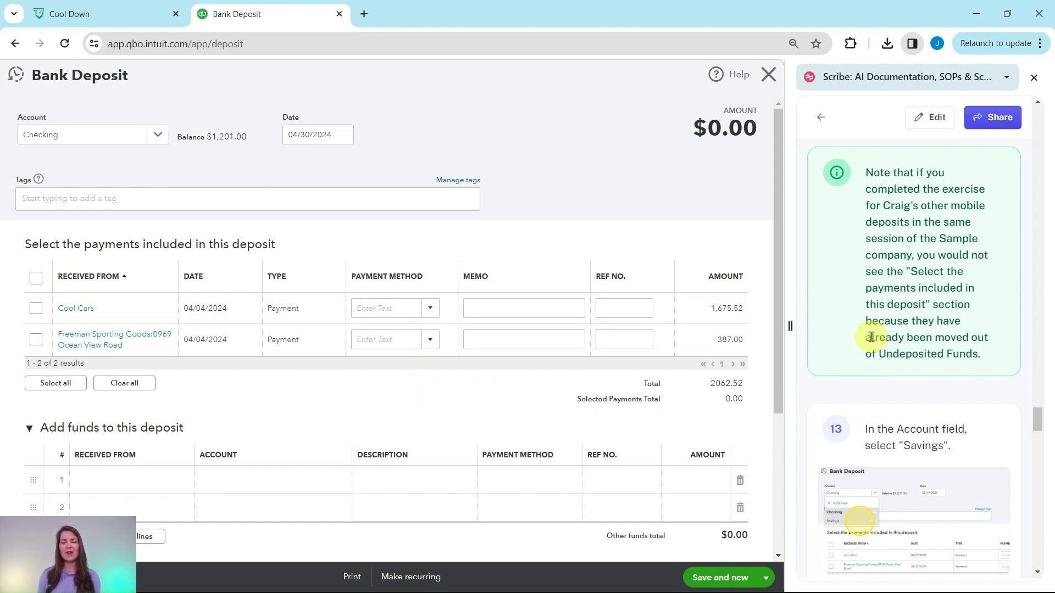
pyautogui.scroll(-2, 870, 336)
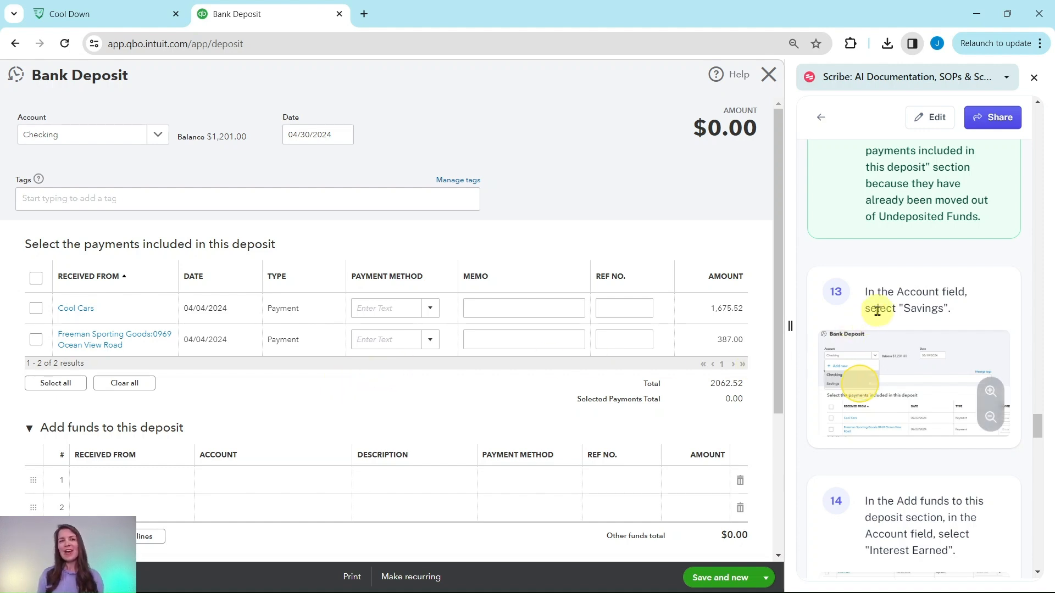
pyautogui.scroll(-1, 889, 306)
pyautogui.scroll(-1, 889, 306)
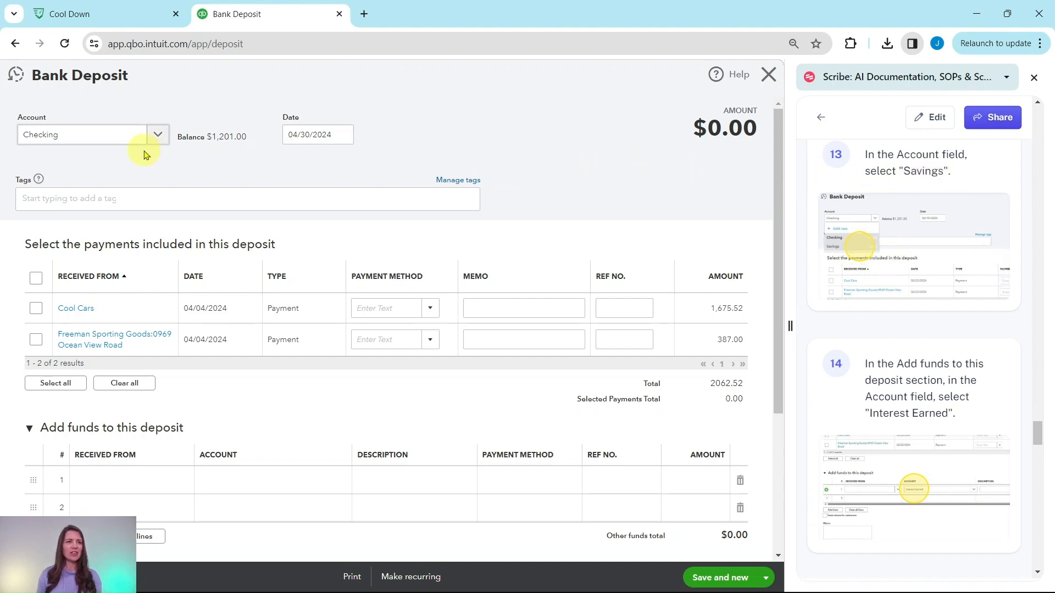
pyautogui.click(127, 135)
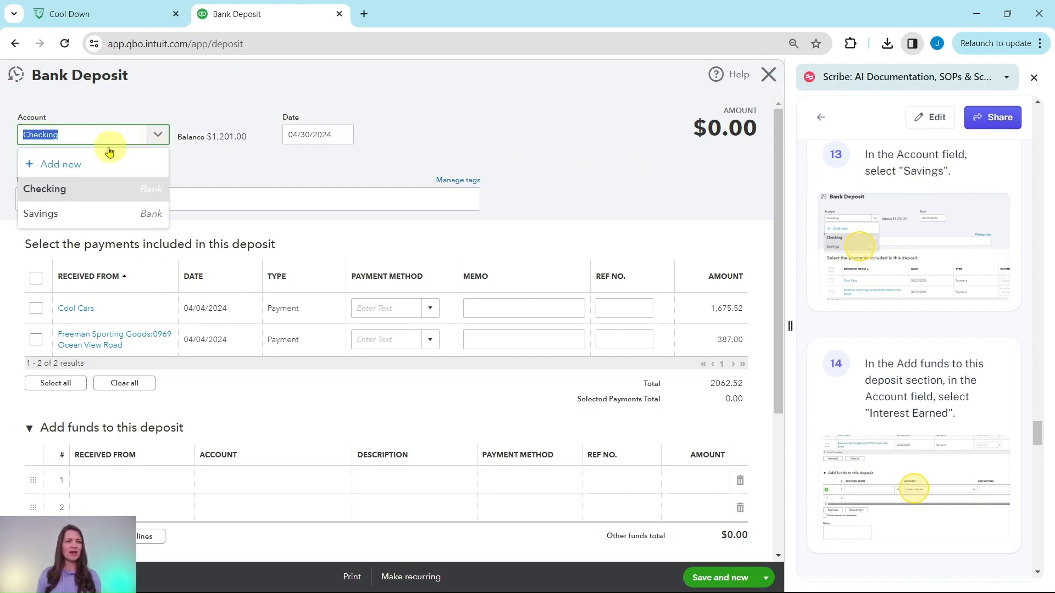
pyautogui.click(79, 214)
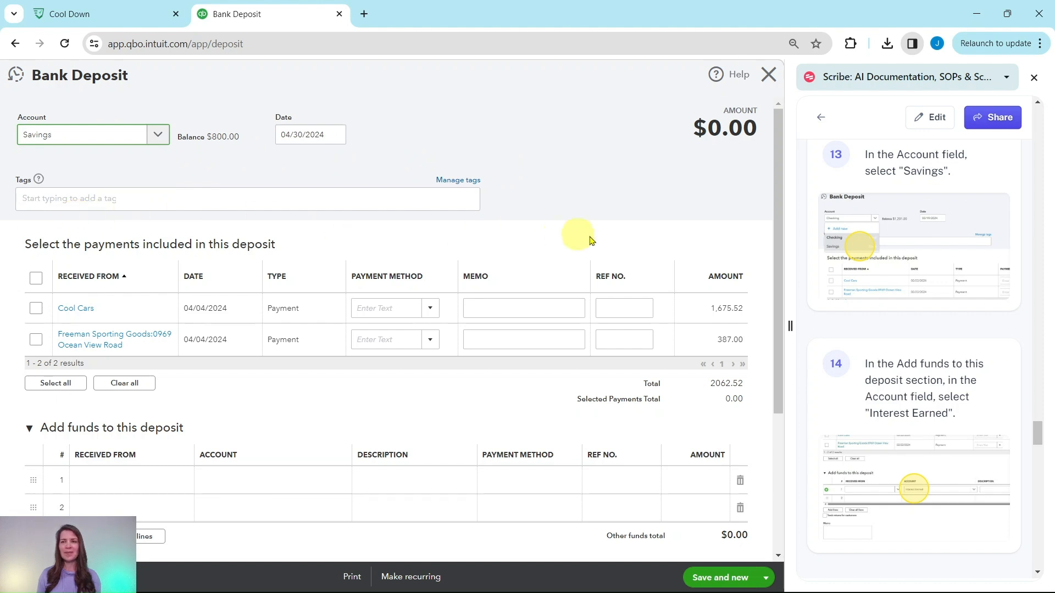
# - Follow the guide to add a deposit funds line with the account Interest Earned and an amount of .02
pyautogui.scroll(-3, 878, 316)
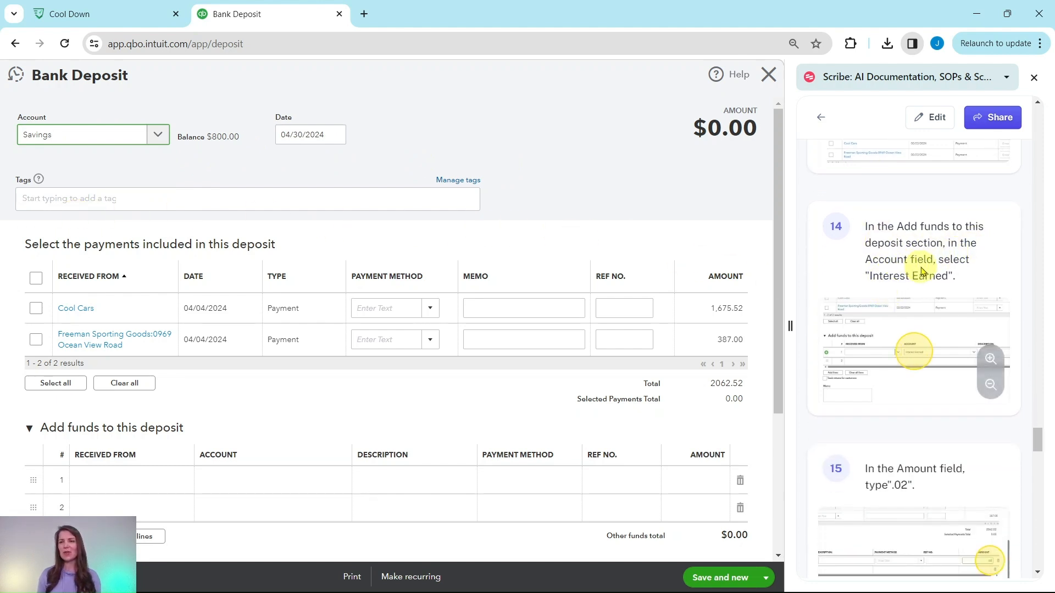
pyautogui.scroll(-3, 556, 345)
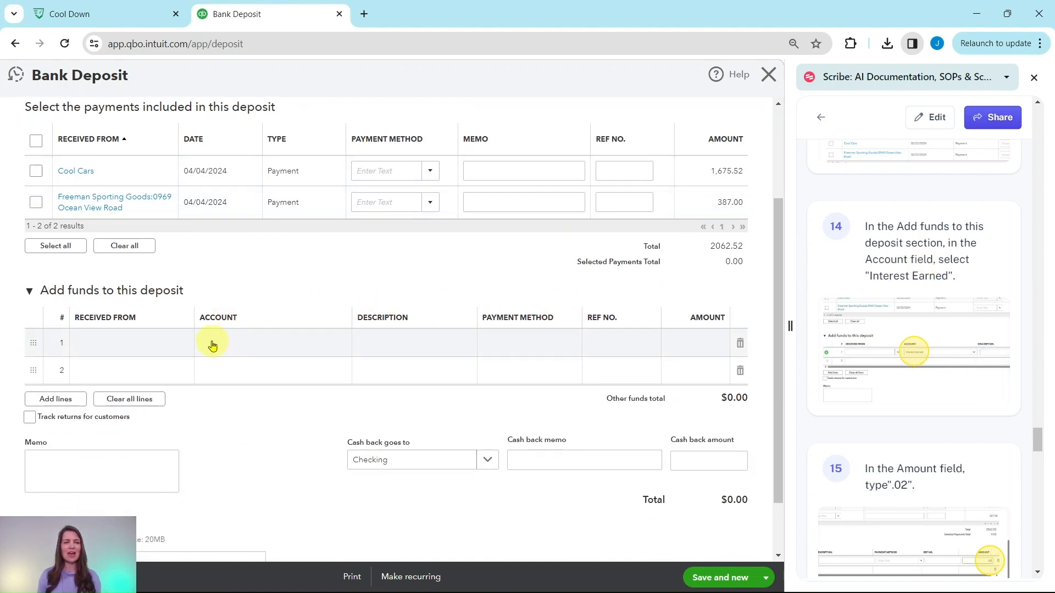
pyautogui.click(231, 346)
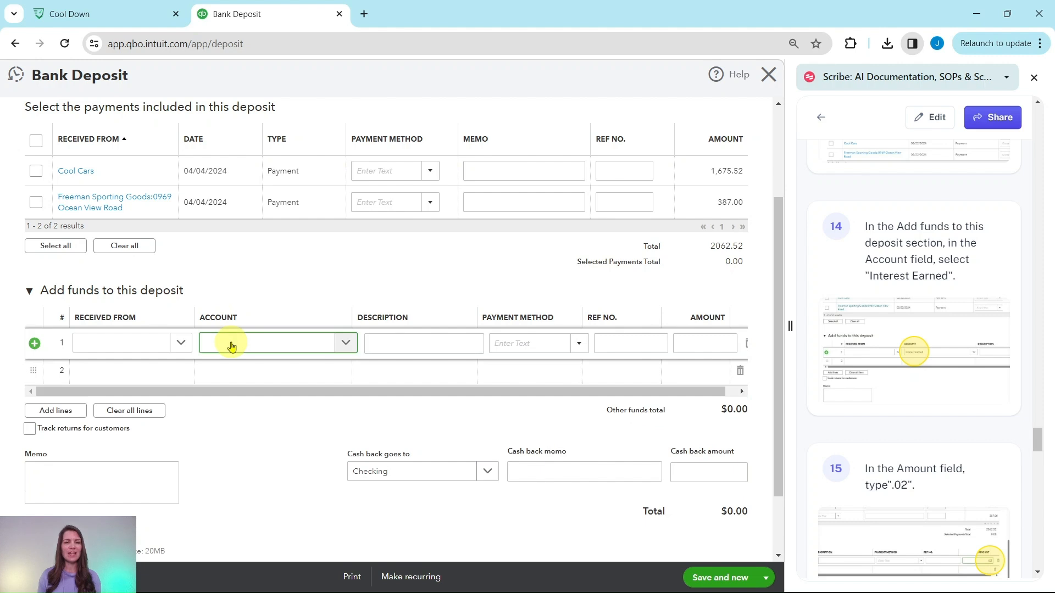
pyautogui.write('inte')
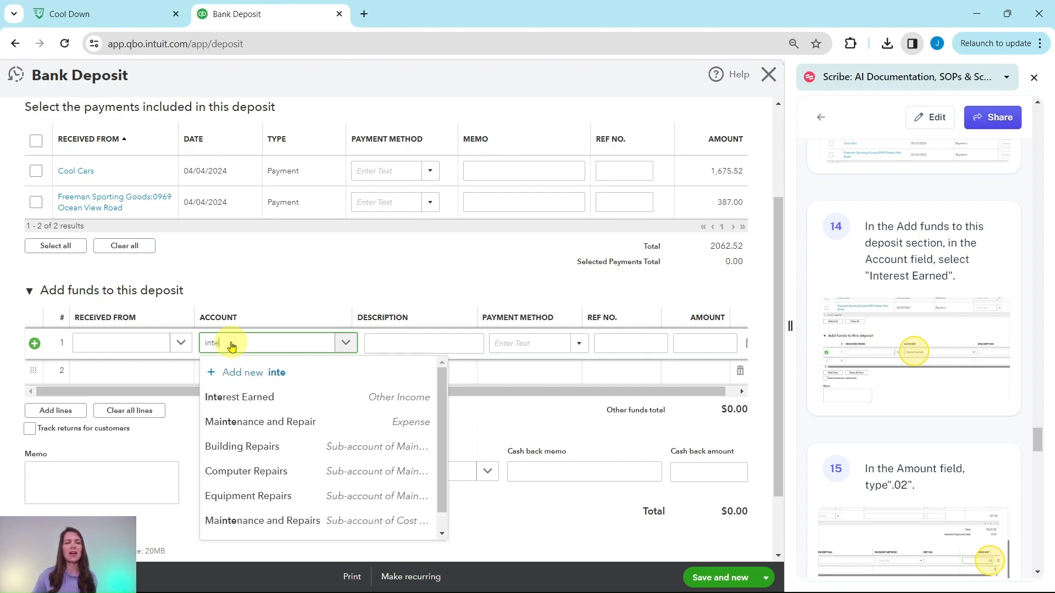
pyautogui.click(240, 398)
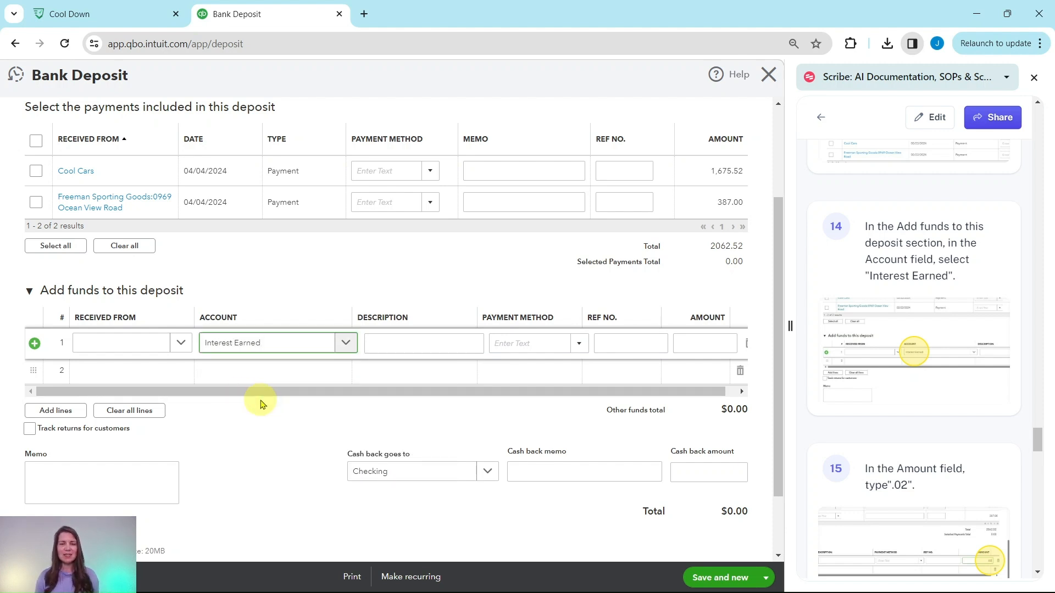
pyautogui.click(718, 347)
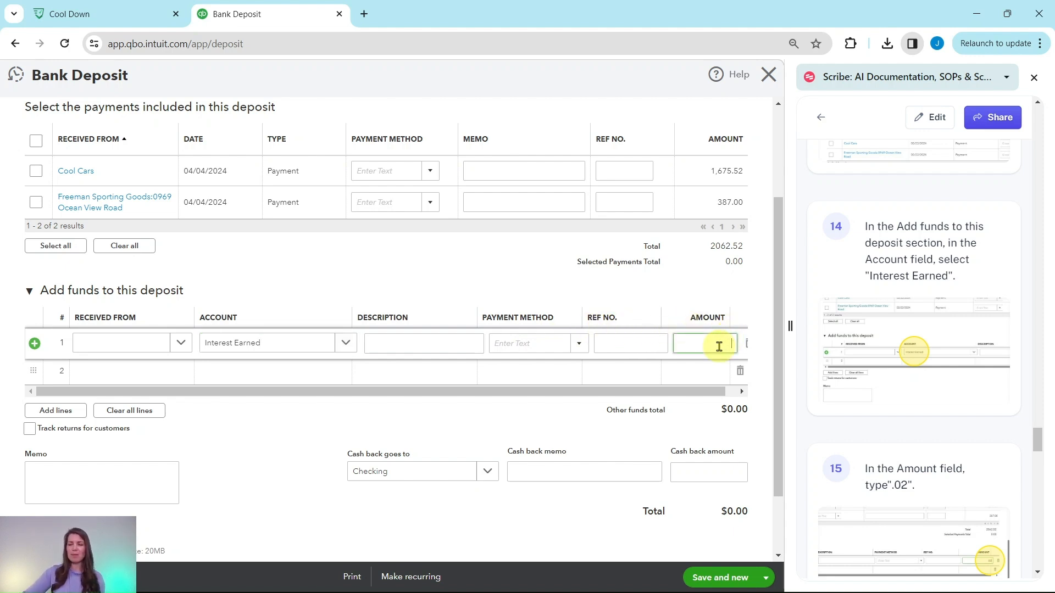
pyautogui.write('.02')
# - Save and close the bank deposit as the guide instructs
pyautogui.scroll(-8, 907, 330)
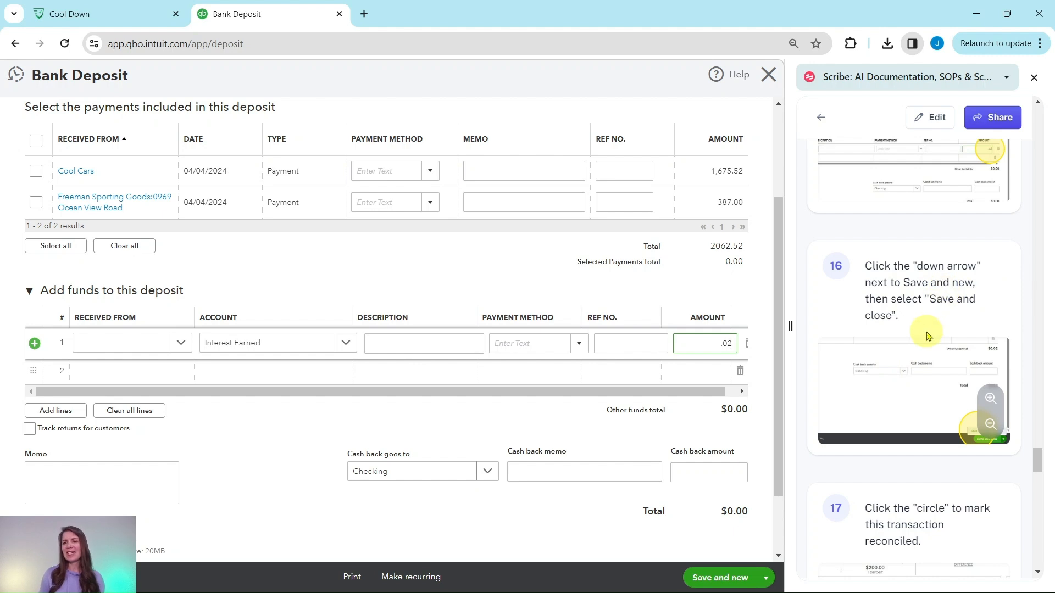
pyautogui.click(766, 579)
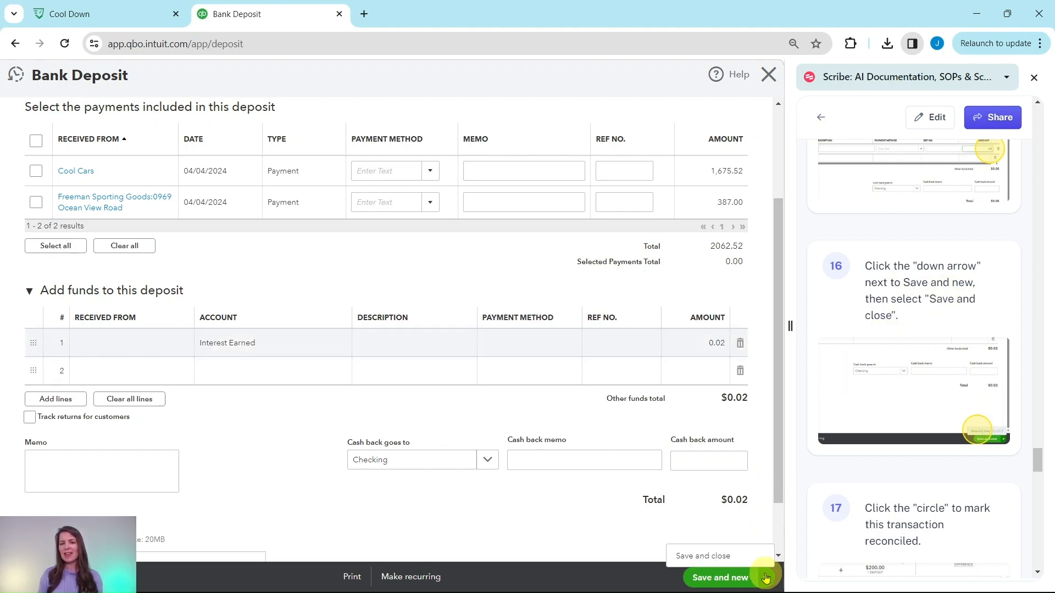
pyautogui.click(702, 559)
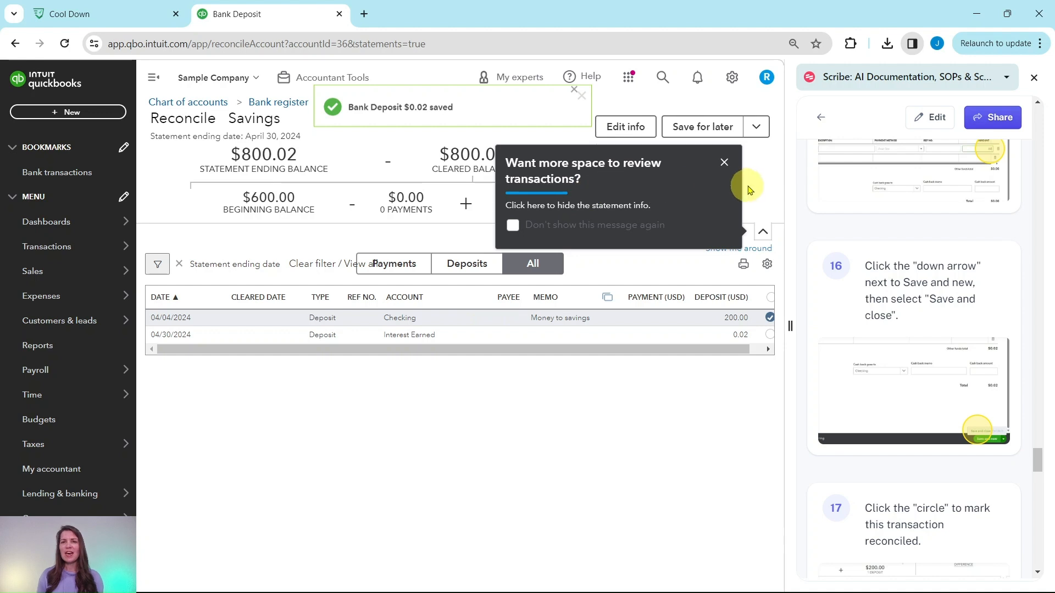
# - Dismiss the navigation pop-ups and mark the 0.02 Interest Earned deposit as reconciled
pyautogui.click(724, 163)
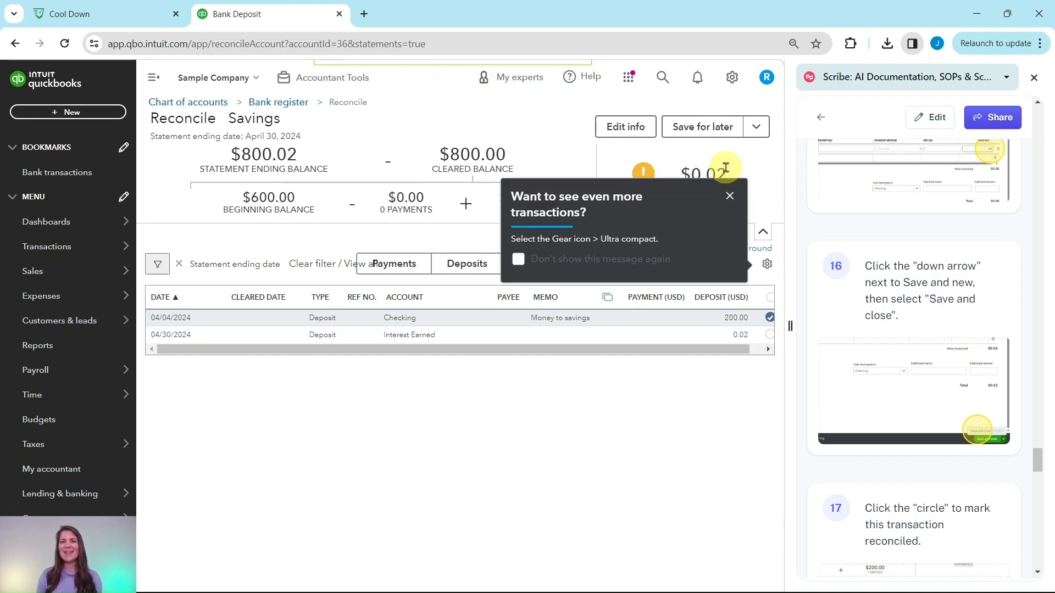
pyautogui.click(729, 196)
pyautogui.scroll(-6, 901, 330)
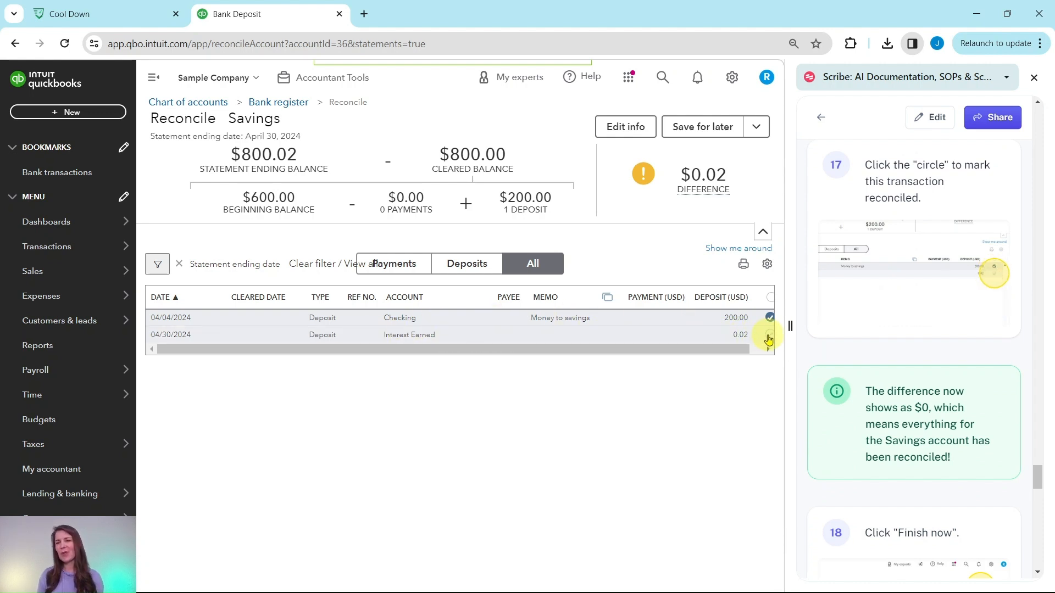
pyautogui.click(769, 336)
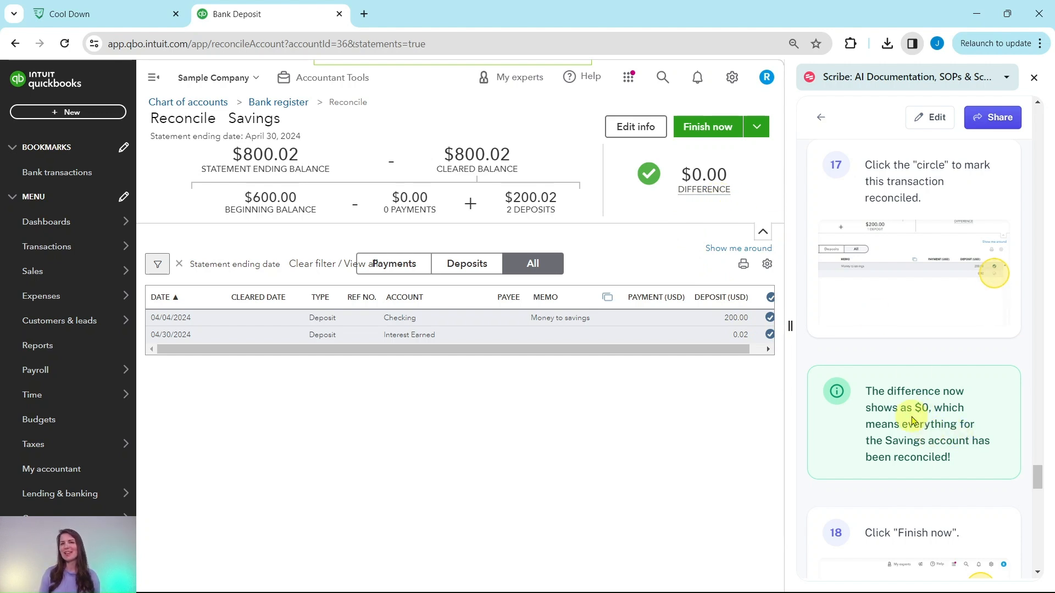
# - Finish the Savings account reconciliation and close its completion message
pyautogui.scroll(-5, 912, 420)
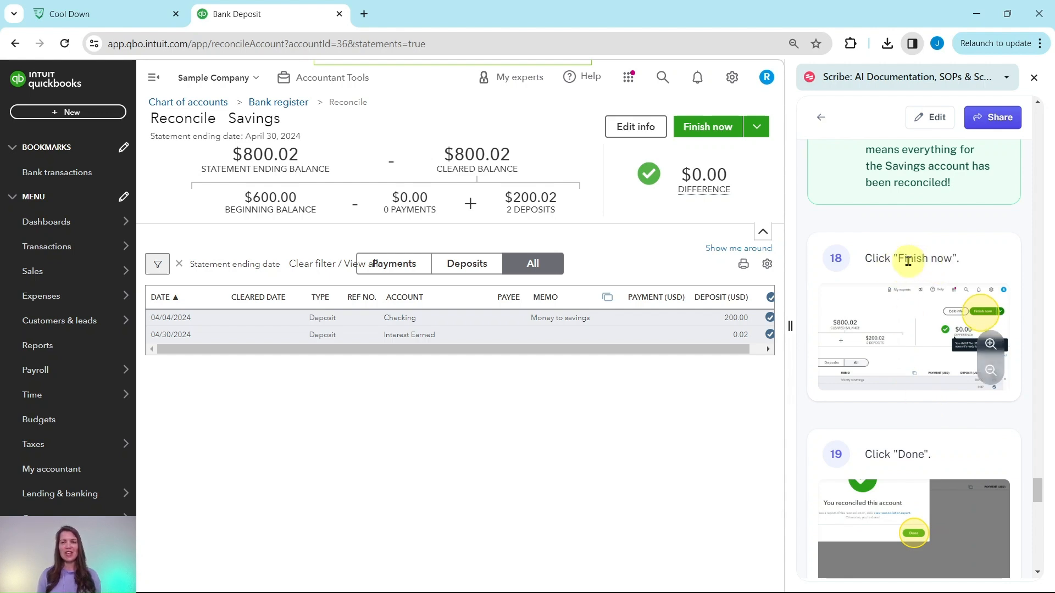
pyautogui.click(702, 125)
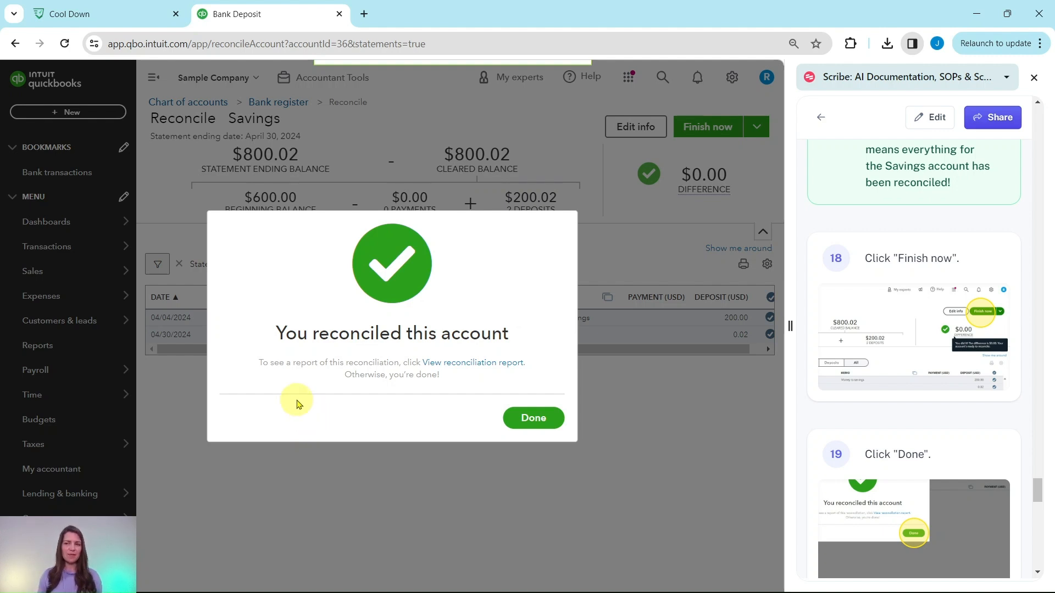
pyautogui.click(530, 418)
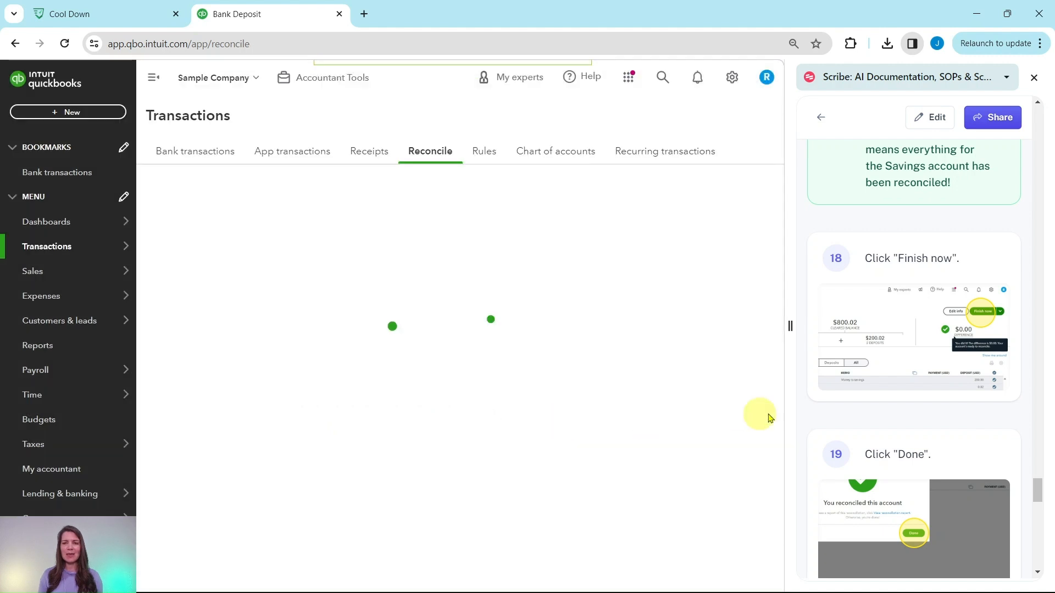
# - Read the guide's notes on the Checking account and choose Checking as the account to reconcile
pyautogui.scroll(-1, 874, 388)
pyautogui.scroll(-6, 883, 385)
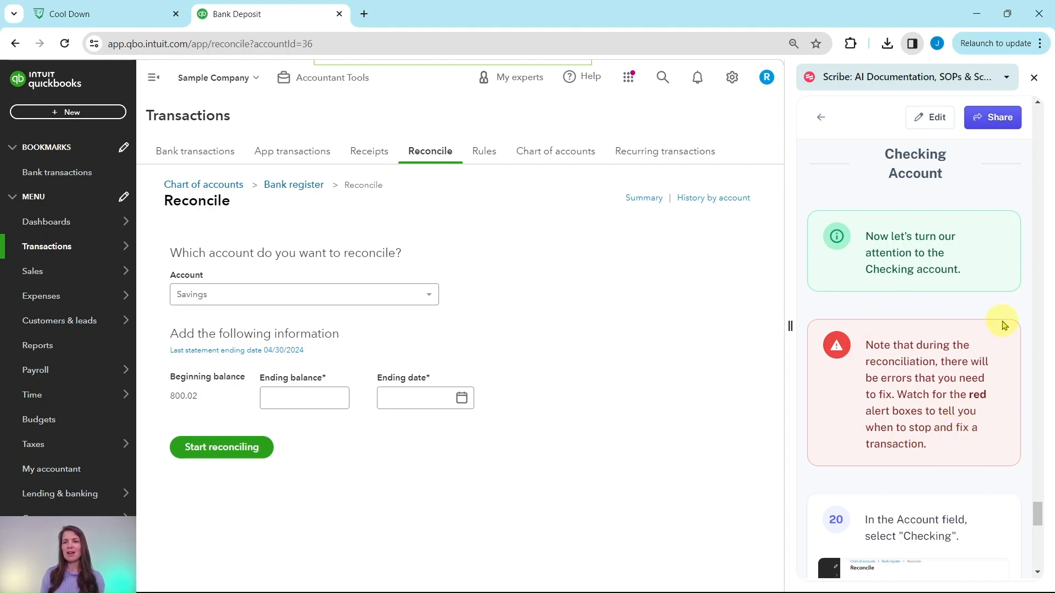
pyautogui.scroll(-3, 990, 463)
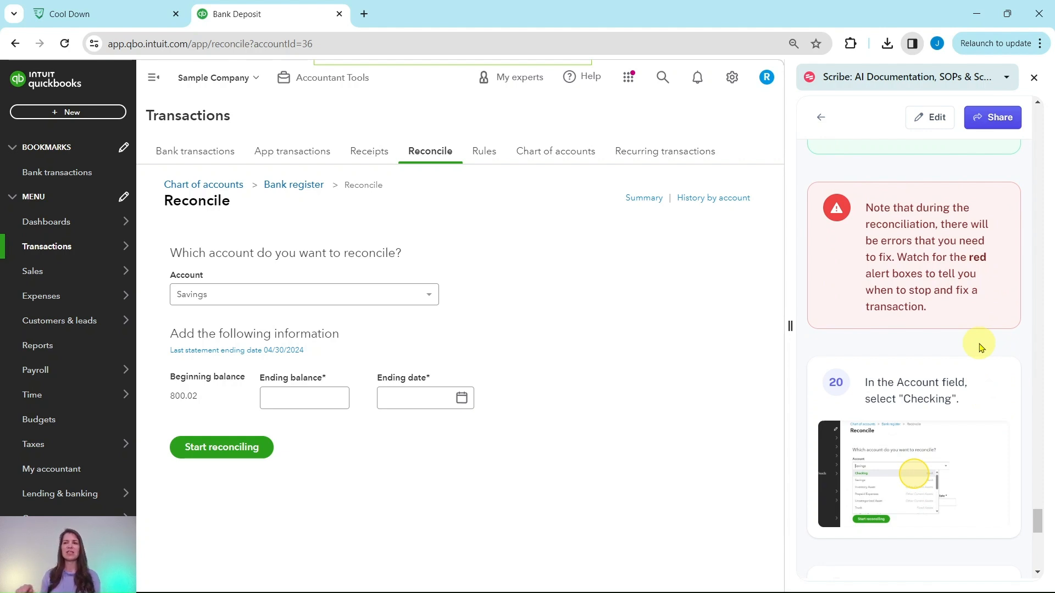
pyautogui.scroll(-3, 981, 350)
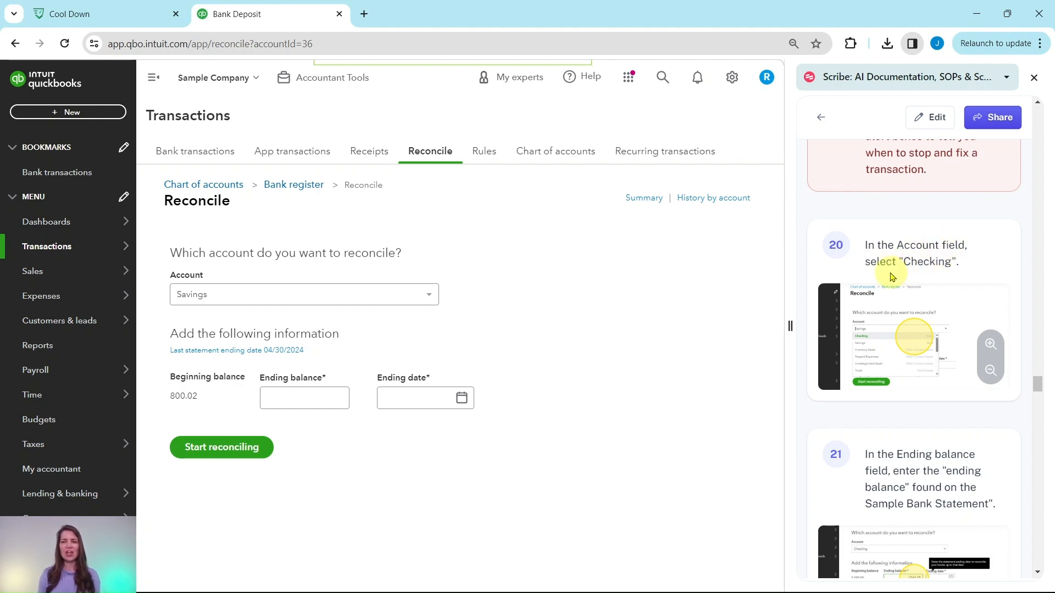
pyautogui.click(307, 297)
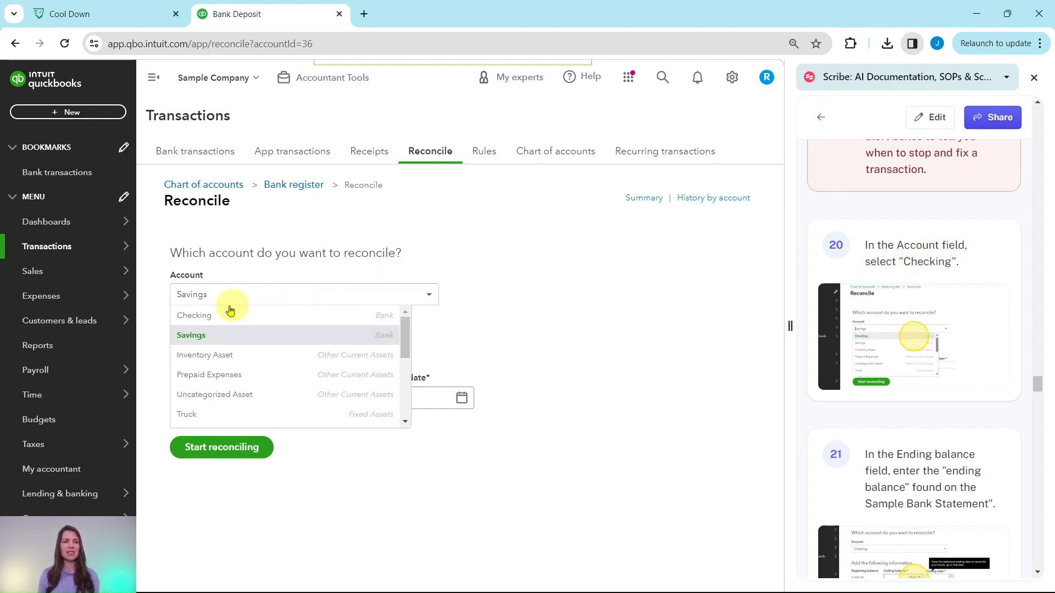
pyautogui.click(198, 317)
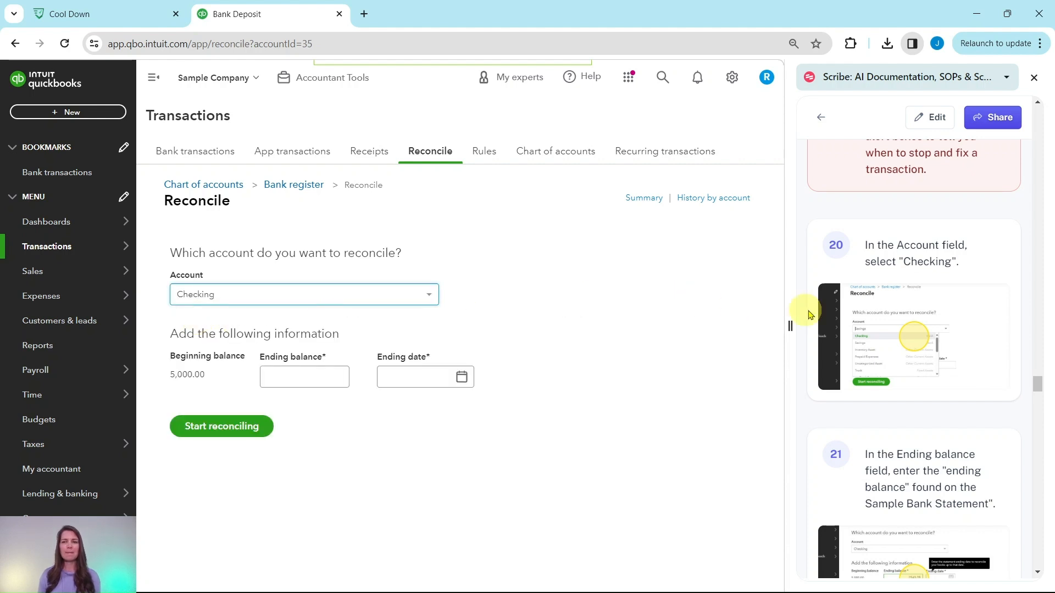
# - Look up the checking ending balance on the bank statement in Adobe Acrobat and enter 2543.78 as the ending balance in QuickBooks
pyautogui.scroll(-5, 879, 297)
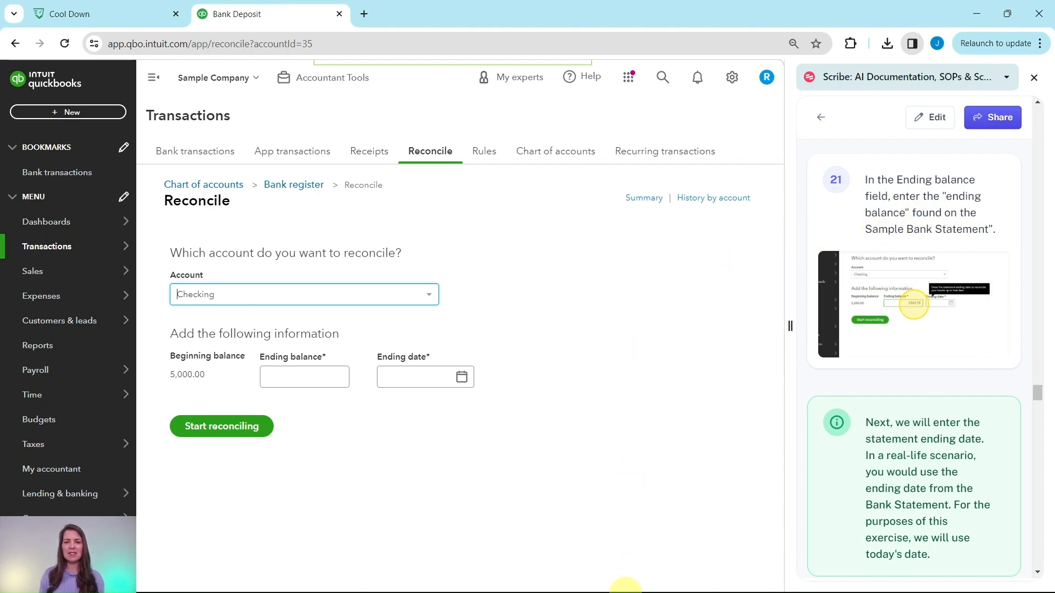
pyautogui.click(567, 576)
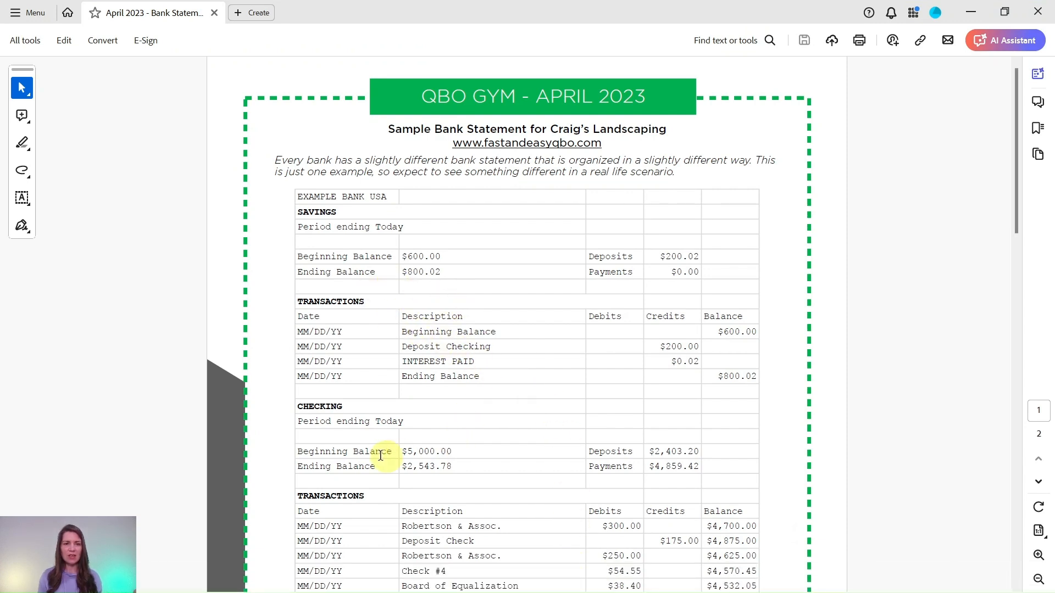
pyautogui.scroll(-3, 307, 422)
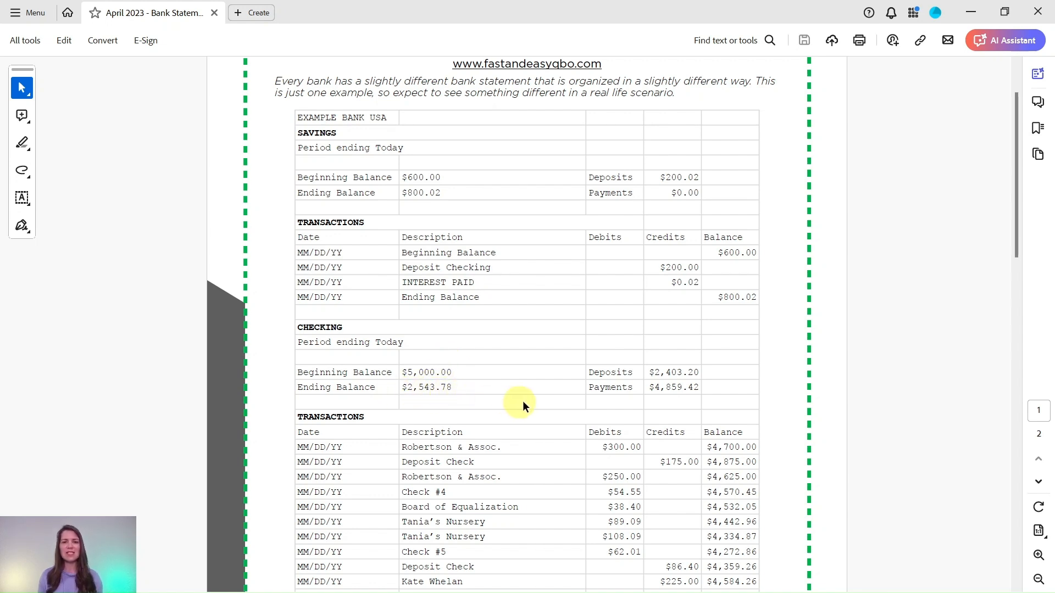
pyautogui.moveTo(651, 588)
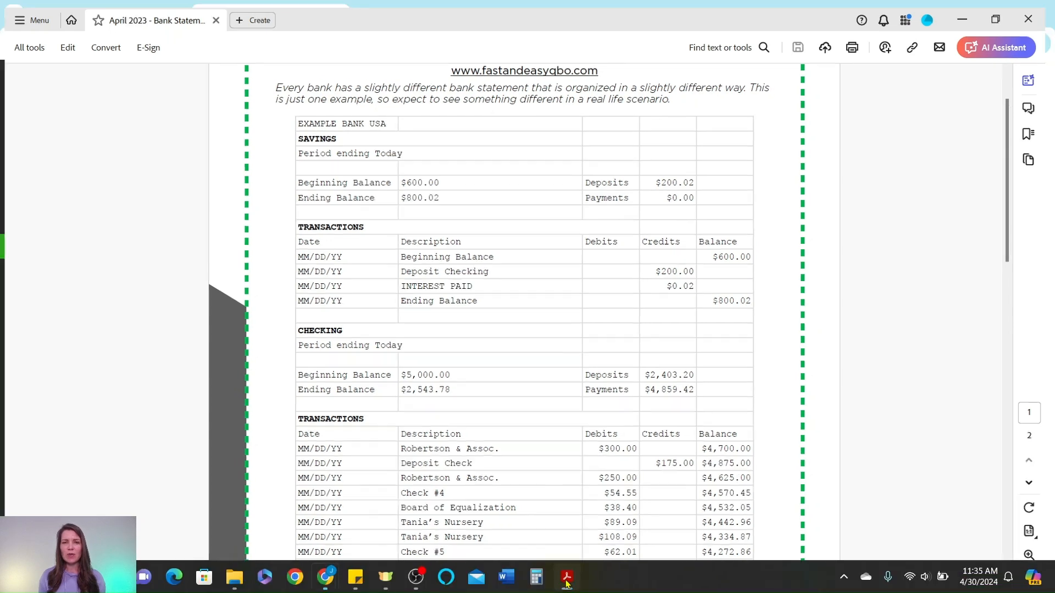
pyautogui.click(566, 584)
pyautogui.click(341, 377)
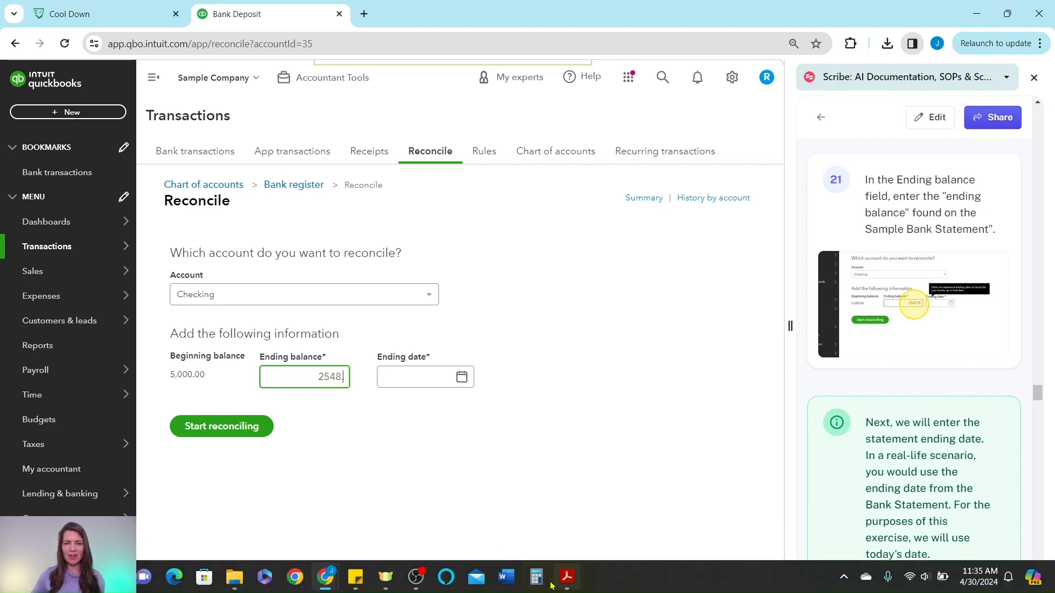
pyautogui.click(568, 585)
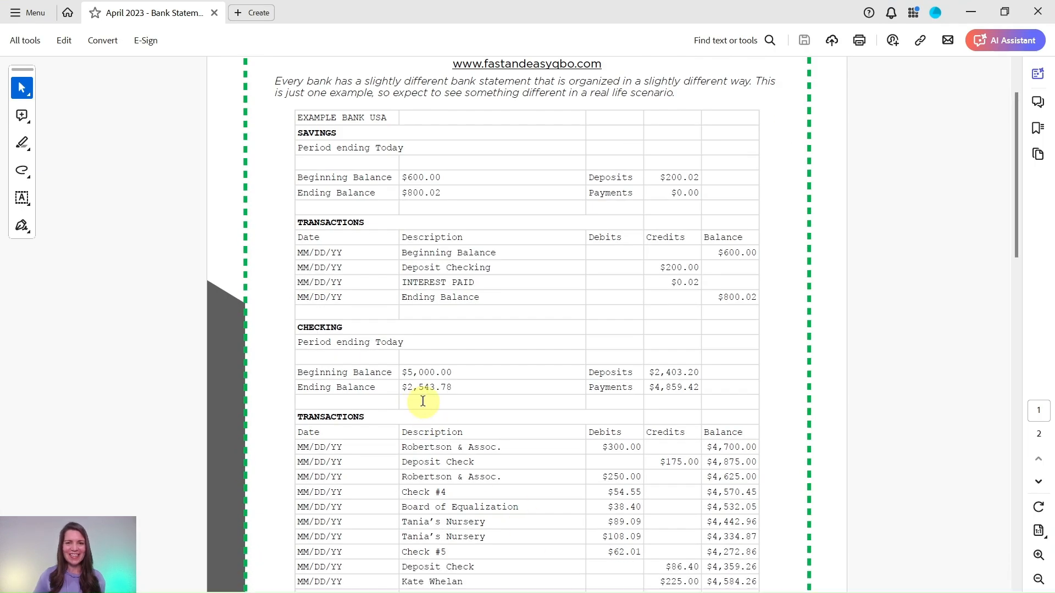
pyautogui.click(963, 11)
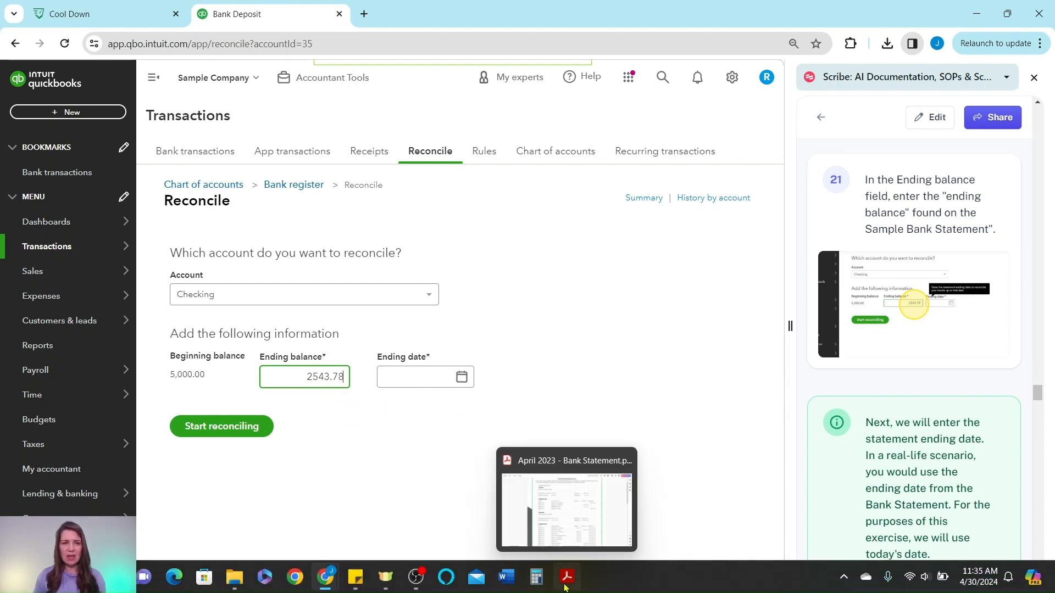
pyautogui.click(566, 587)
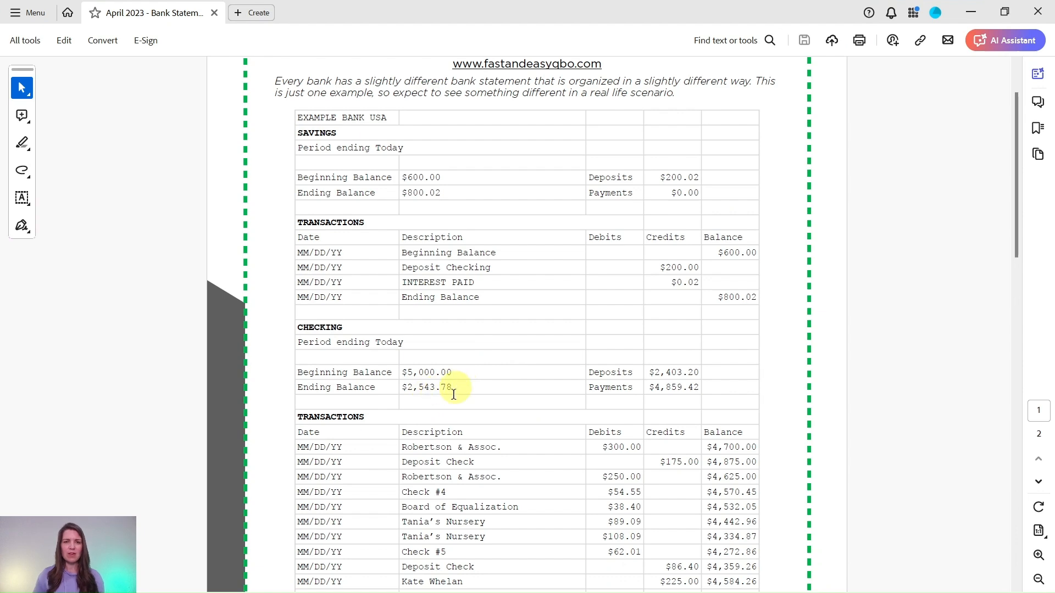
pyautogui.click(977, 11)
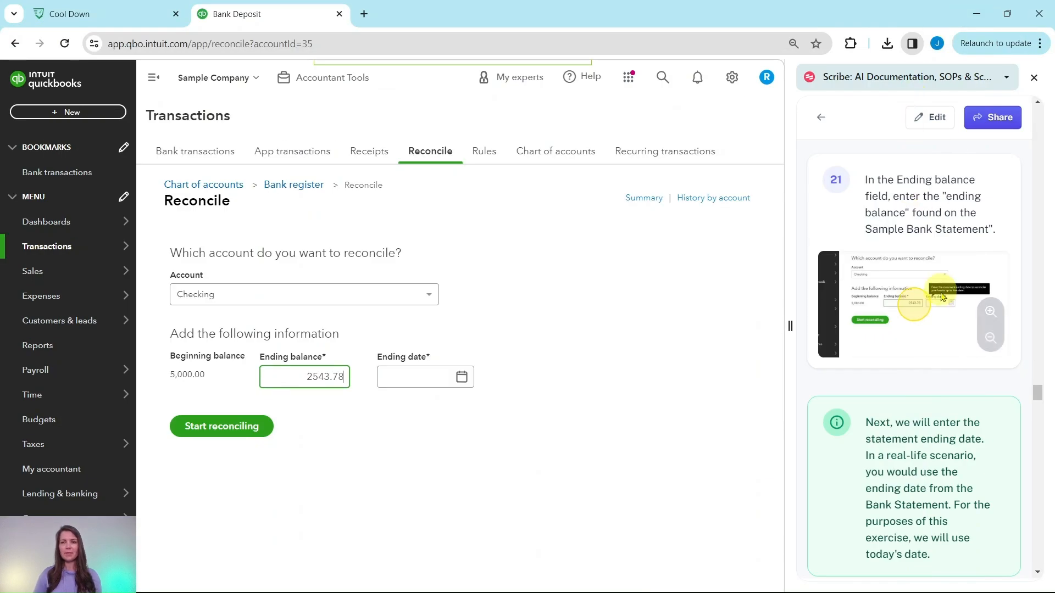
# - Set the ending date to today's date, 04/30/2024, as the guide instructs and start reconciling the Checking account
pyautogui.scroll(-2, 933, 291)
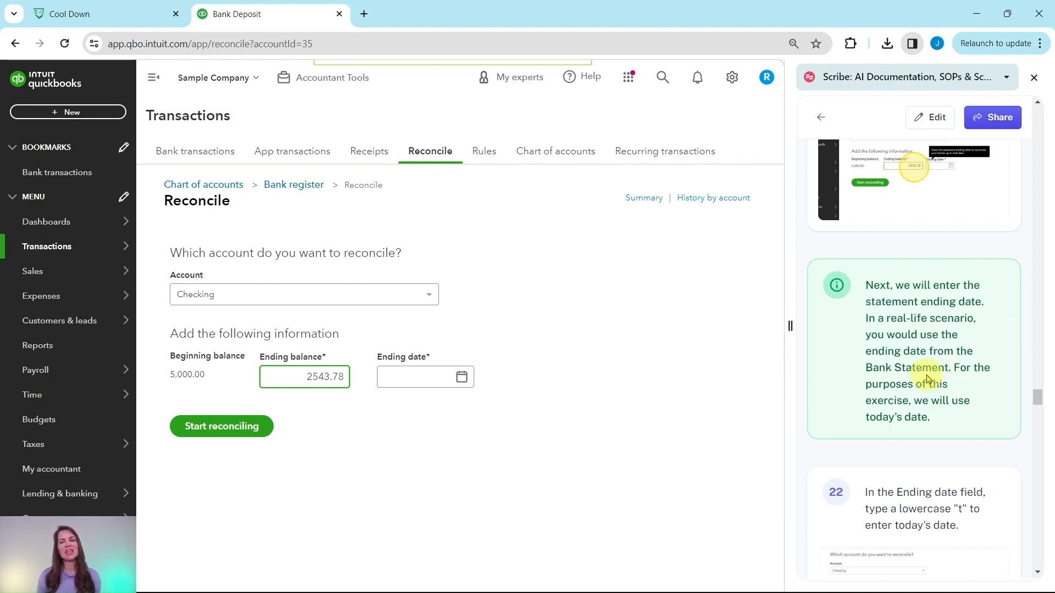
pyautogui.scroll(-6, 929, 374)
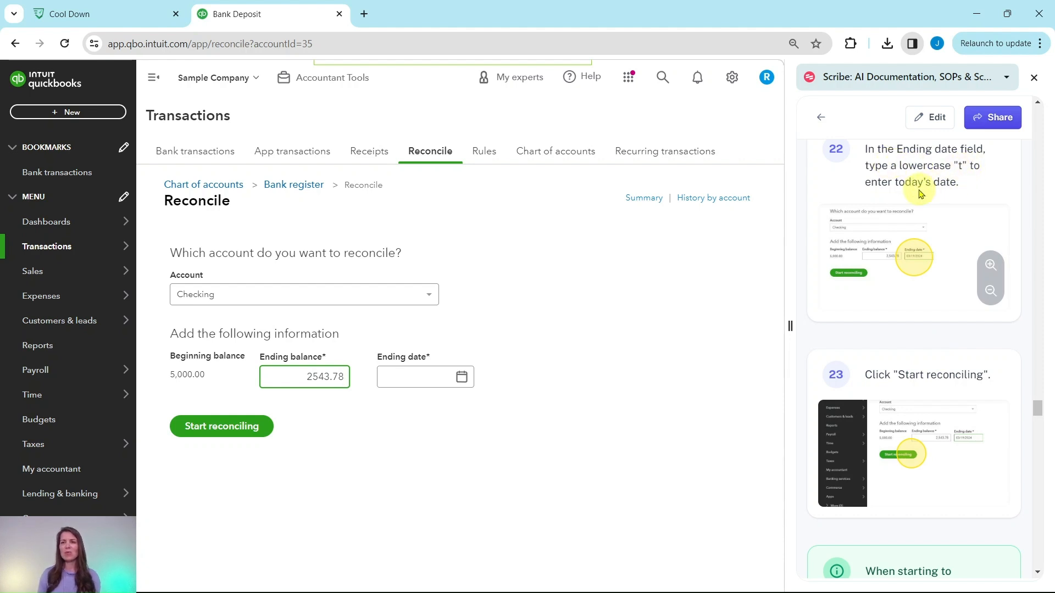
pyautogui.click(412, 377)
pyautogui.write('t')
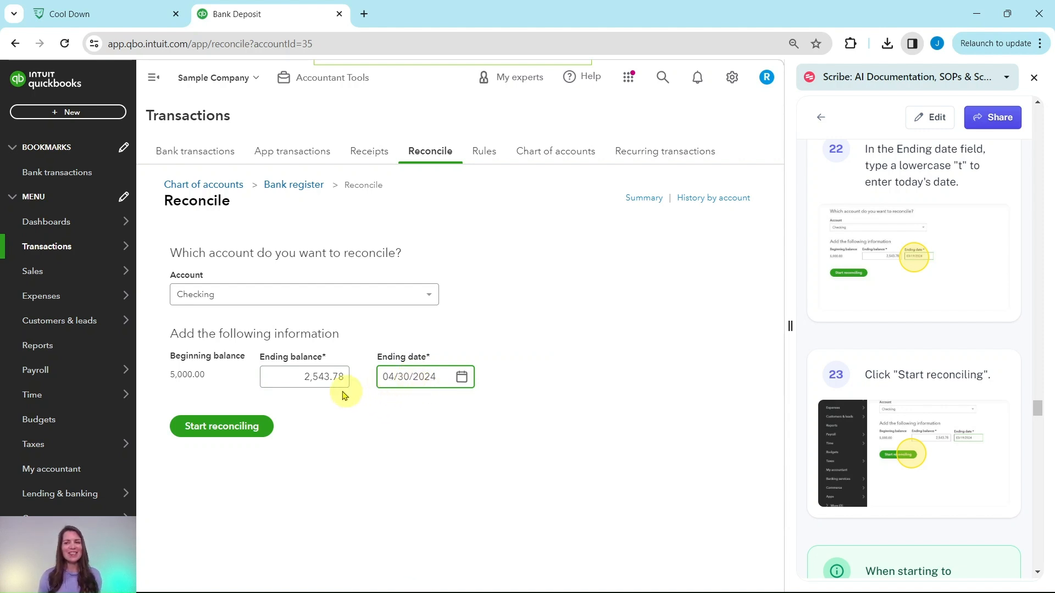
pyautogui.click(221, 434)
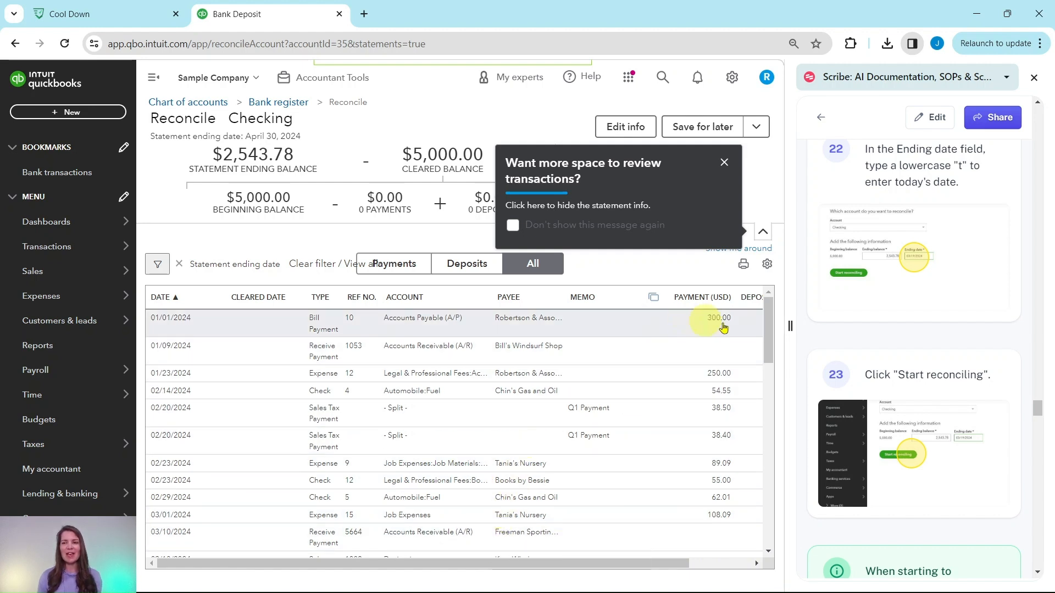
# - Dismiss the two tip popups on the Checking reconciliation and read the guide's instruction for matching the first four transactions
pyautogui.scroll(-5, 869, 321)
pyautogui.scroll(-1, 869, 321)
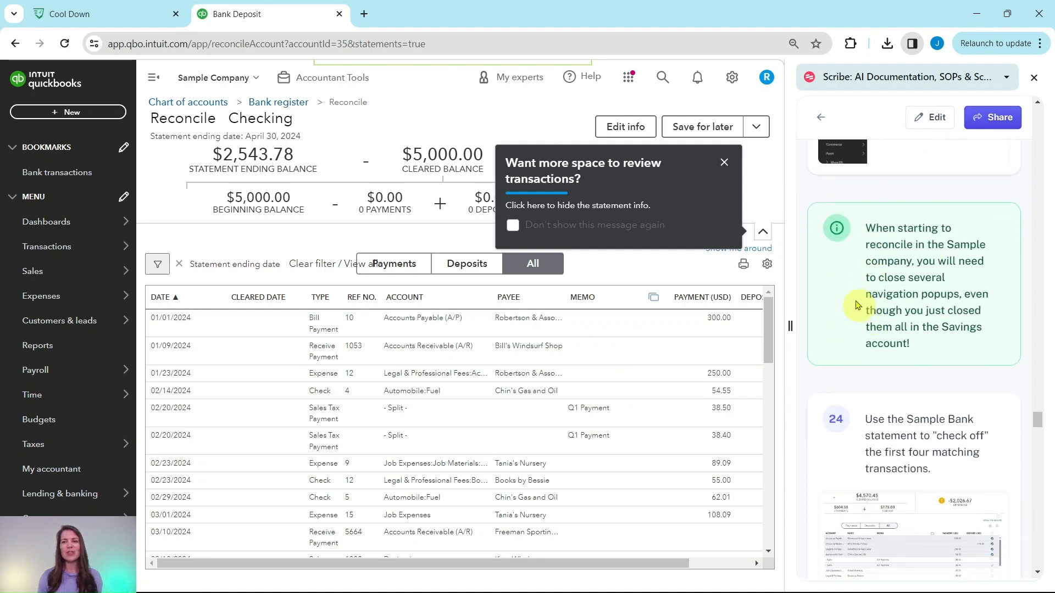
pyautogui.click(724, 167)
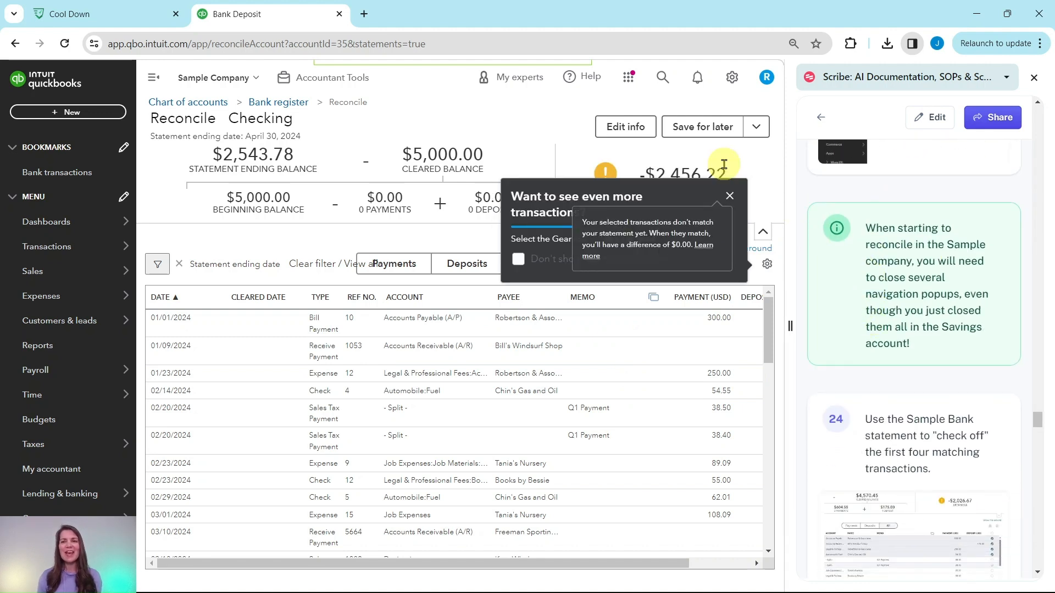
pyautogui.click(732, 194)
pyautogui.scroll(-5, 879, 231)
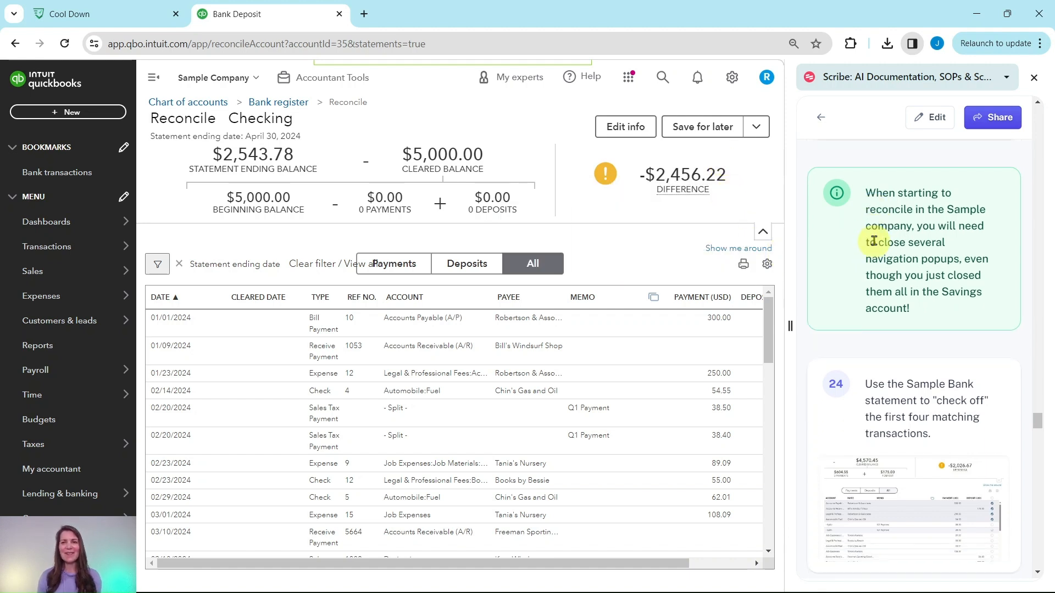
pyautogui.scroll(1, 898, 212)
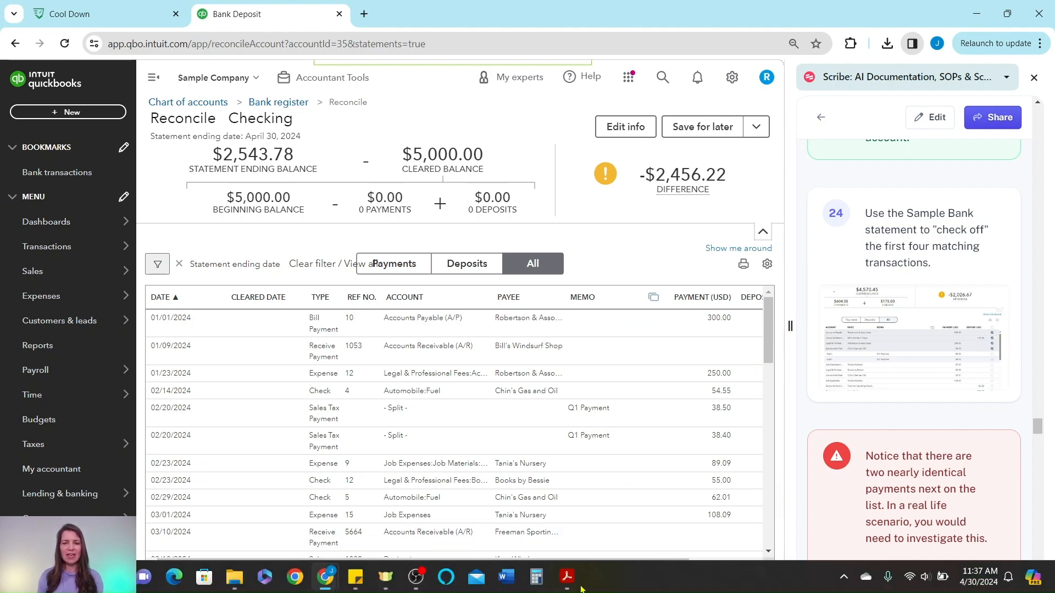
# - Compare with the checking transactions on the statement in Adobe Acrobat and mark the 300.00 bill payment and 175.00 deposit as cleared in QuickBooks
pyautogui.click(567, 577)
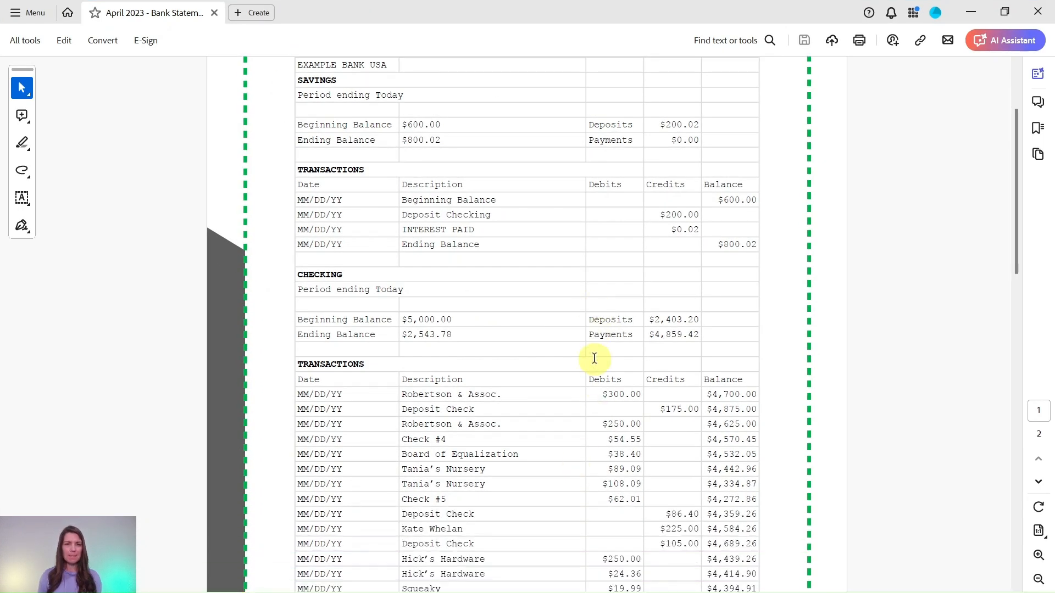
pyautogui.scroll(-5, 594, 358)
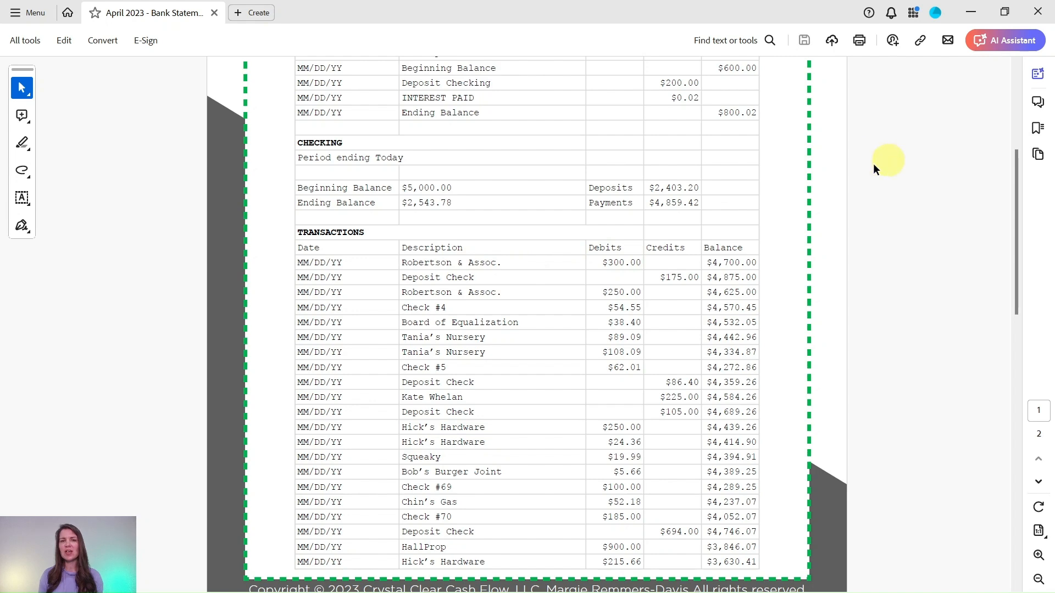
pyautogui.click(977, 12)
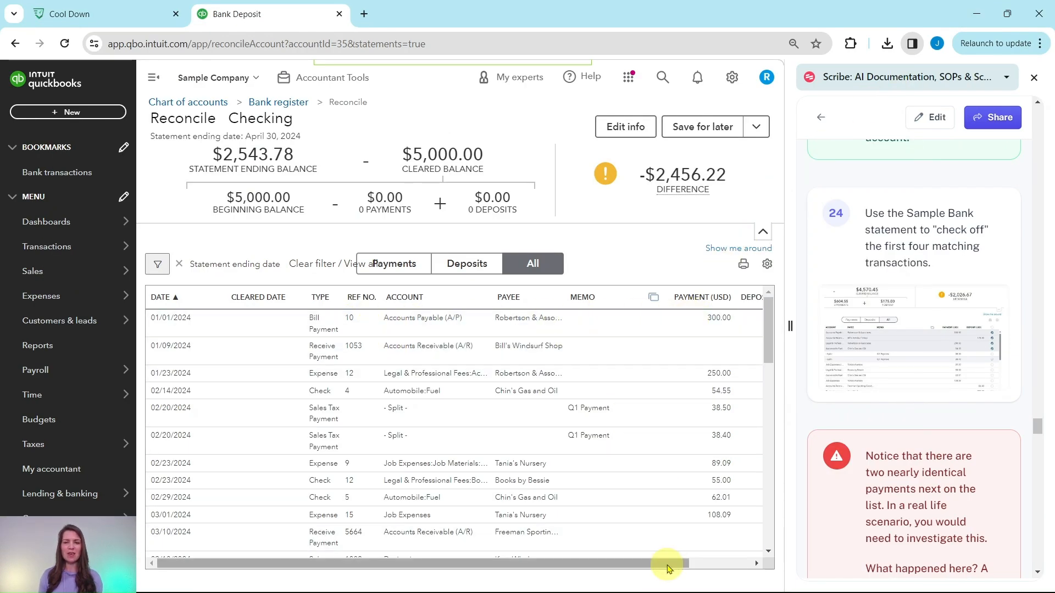
pyautogui.moveTo(667, 564); pyautogui.dragTo(773, 568)
pyautogui.click(744, 317)
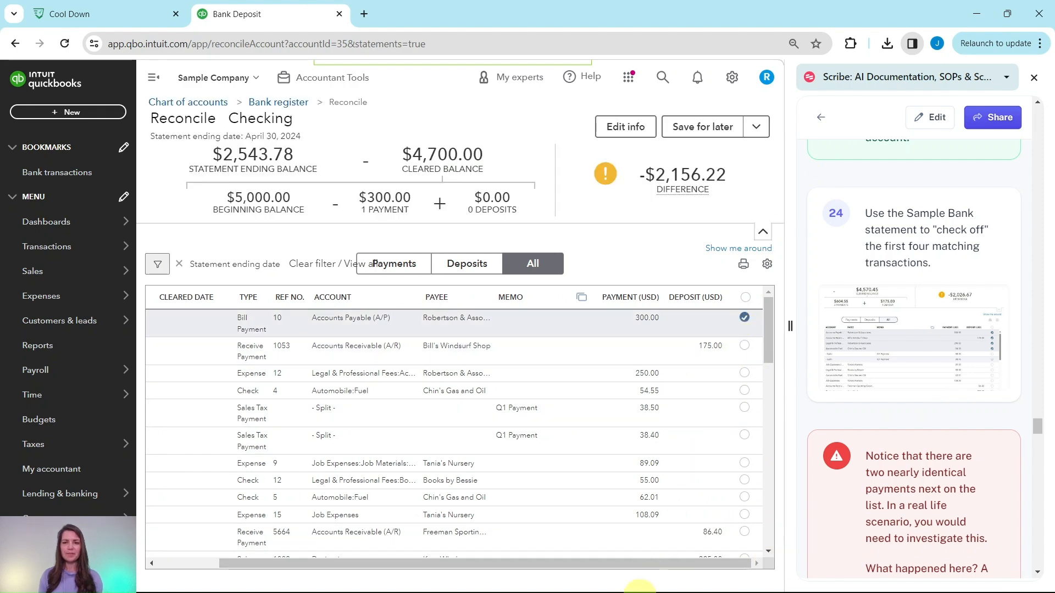
pyautogui.click(571, 577)
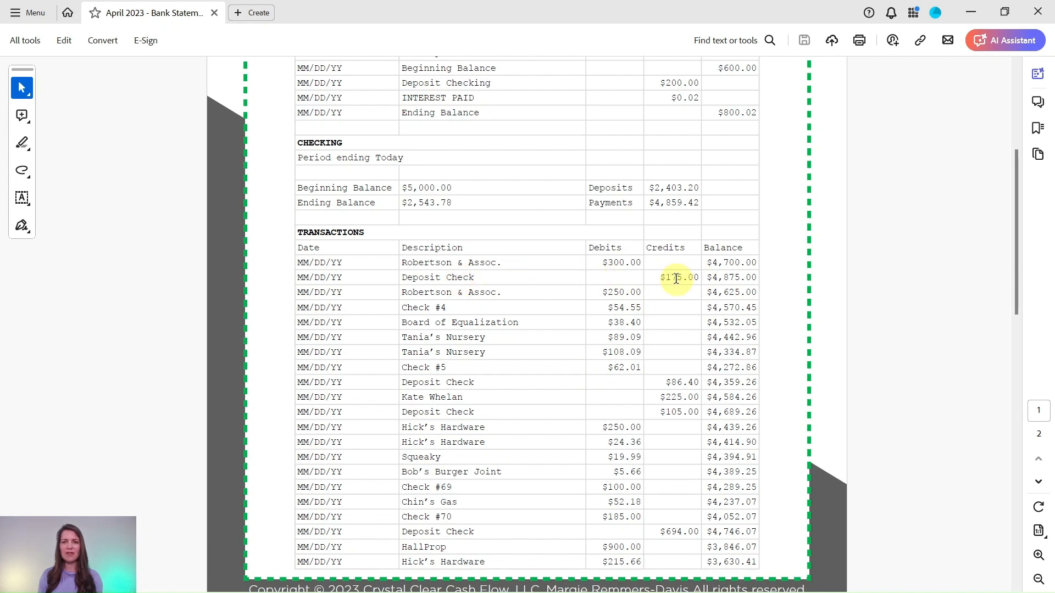
pyautogui.click(969, 13)
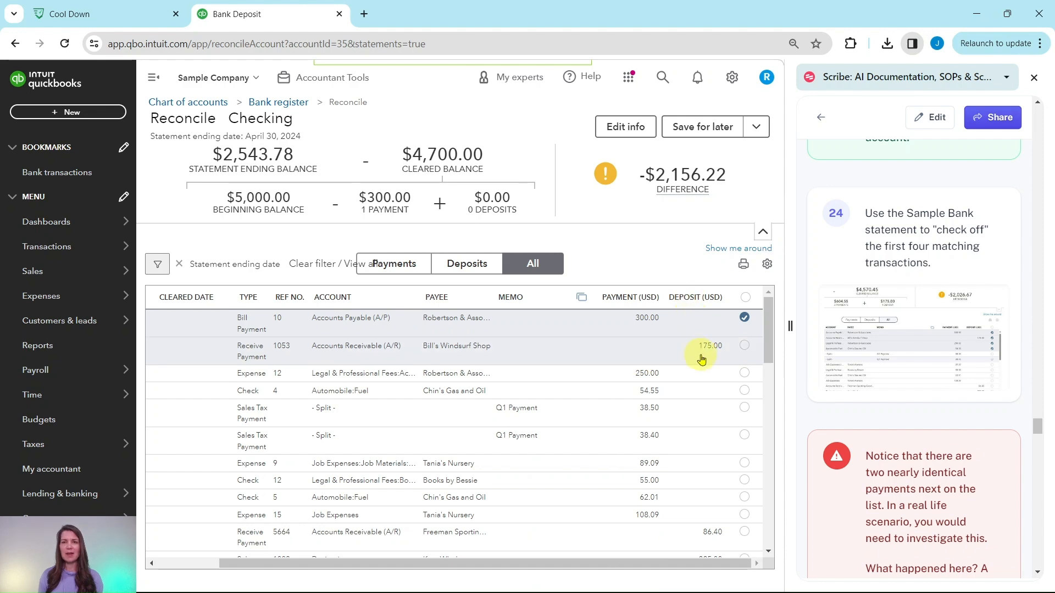
pyautogui.click(744, 346)
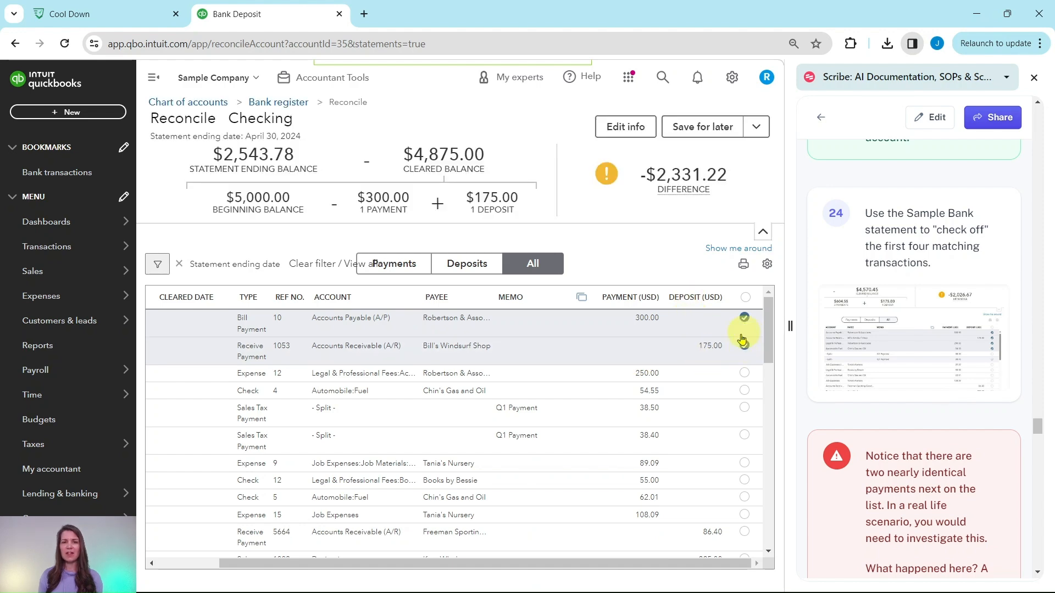
# - Check the statement in Adobe Acrobat again and mark the 250.00 Robertson & Associates expense and check 4 for 54.55 as cleared in QuickBooks
pyautogui.click(567, 577)
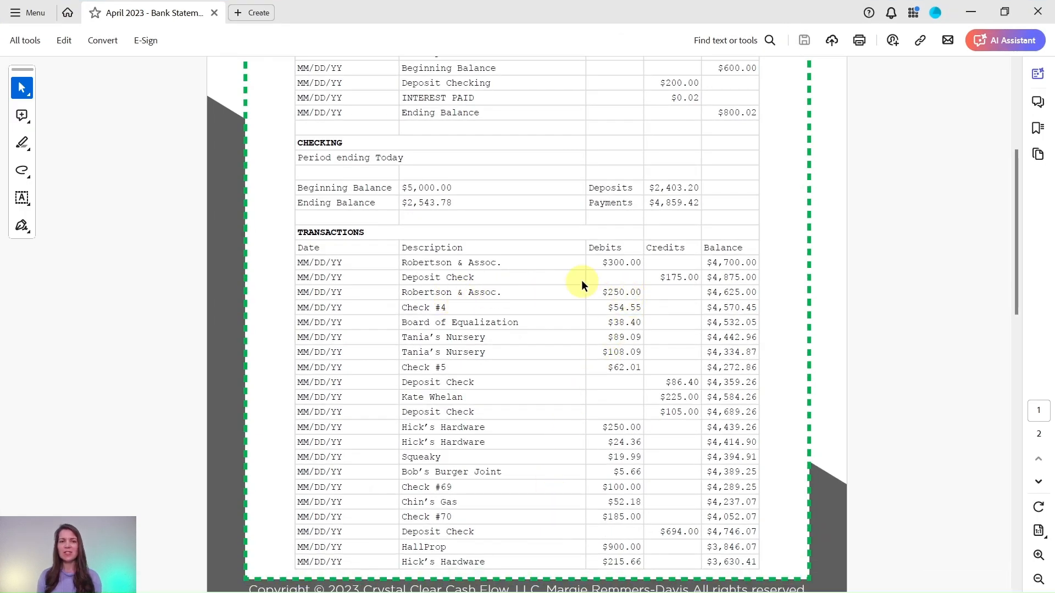
pyautogui.click(970, 12)
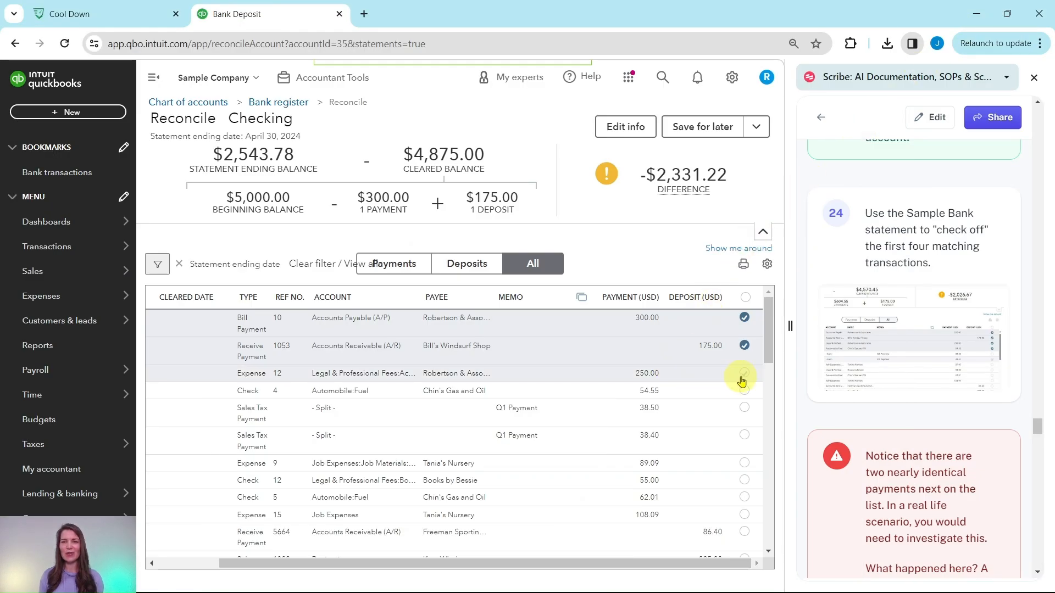
pyautogui.click(743, 375)
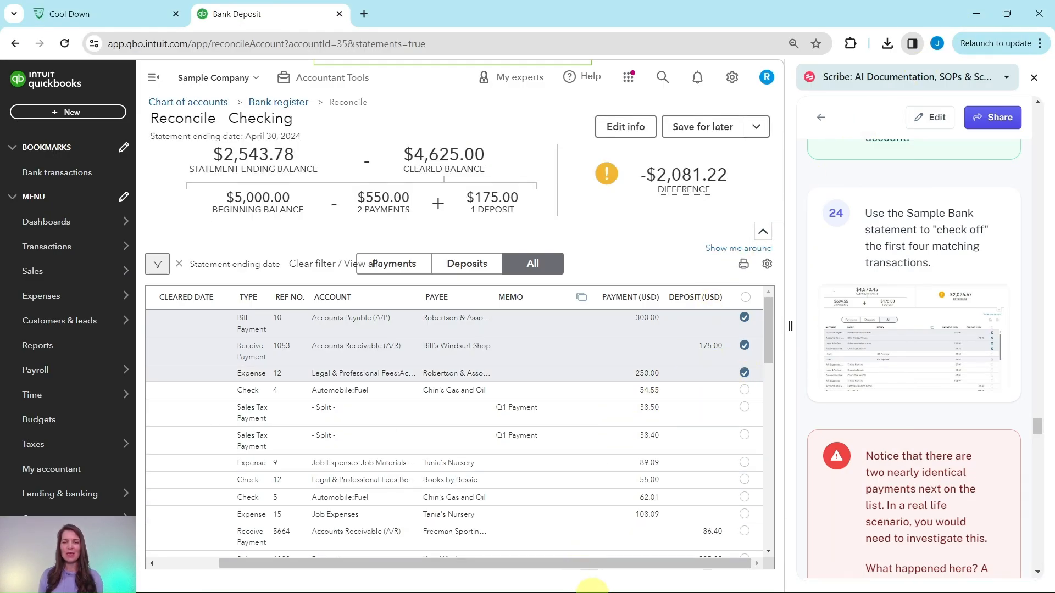
pyautogui.click(576, 581)
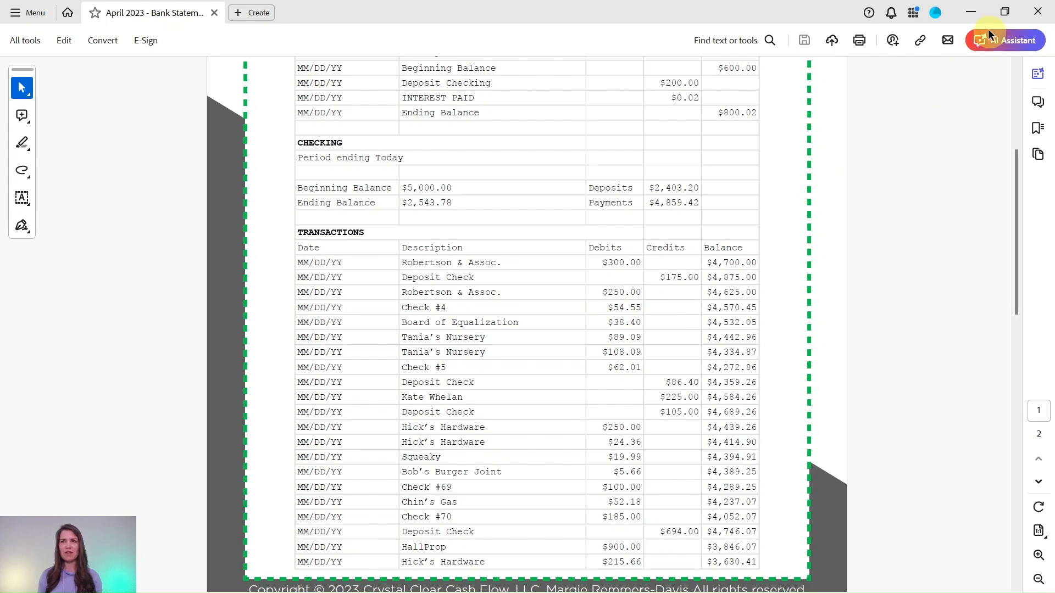
pyautogui.click(970, 12)
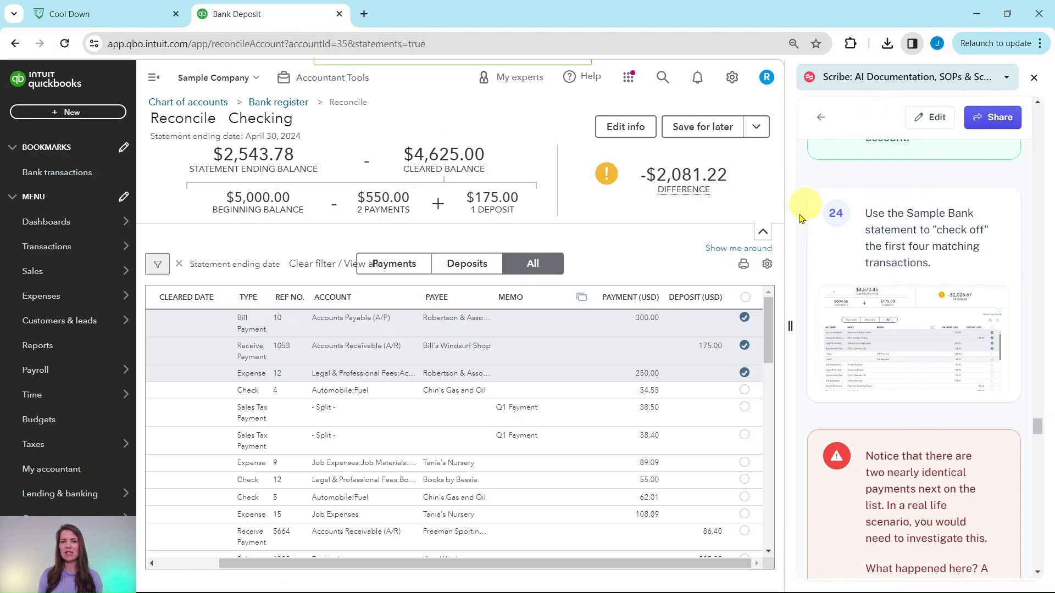
pyautogui.click(744, 390)
# - Read the guide's note on the nearly identical payments, check the statement in Adobe Acrobat and mark the 38.40 sales tax payment as cleared in QuickBooks
pyautogui.scroll(-4, 882, 400)
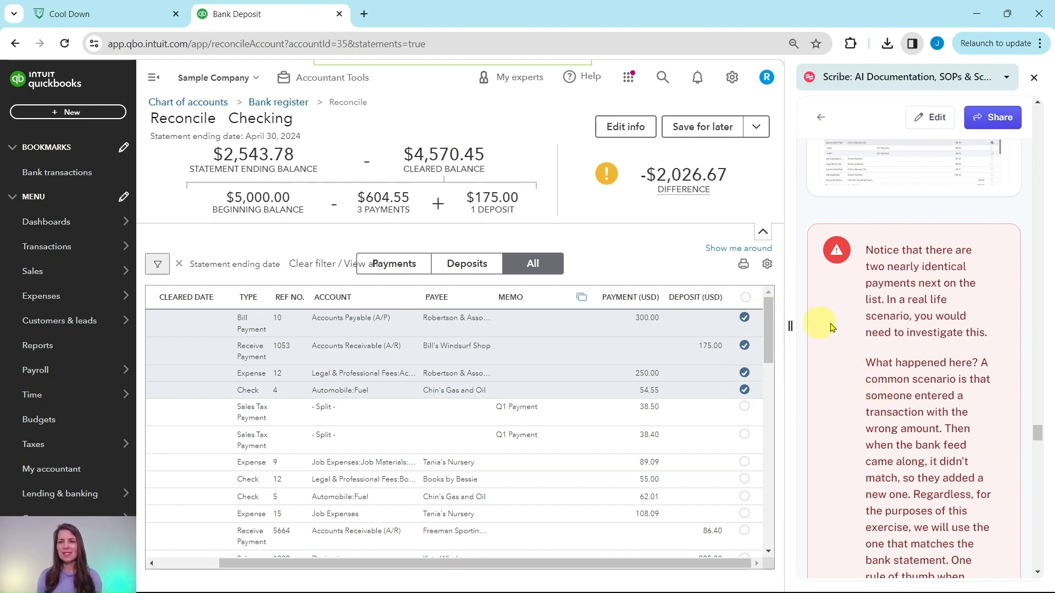
pyautogui.scroll(-3, 878, 299)
pyautogui.scroll(2, 874, 286)
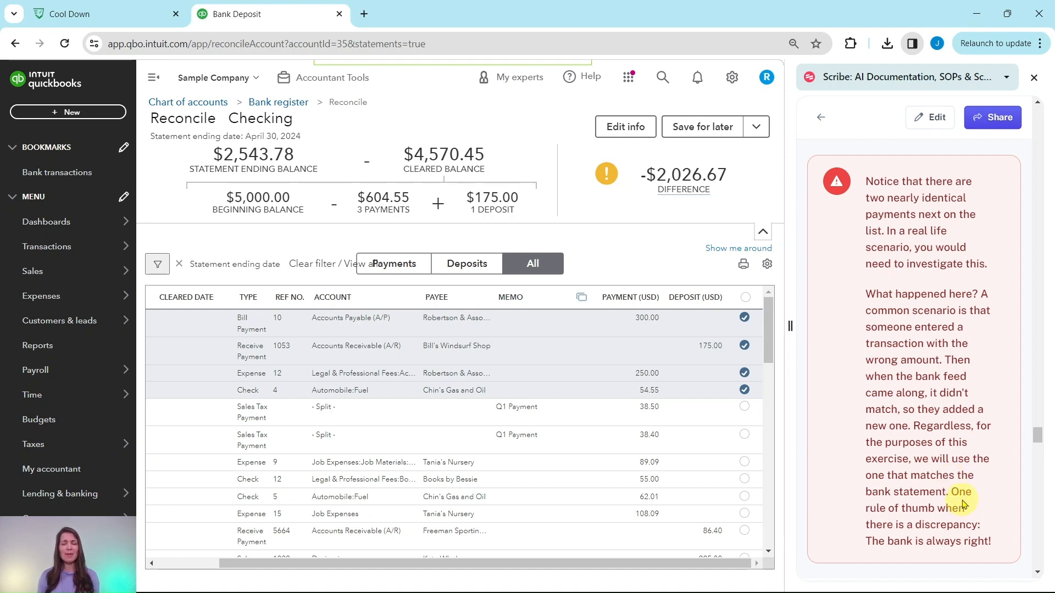
pyautogui.scroll(-6, 962, 495)
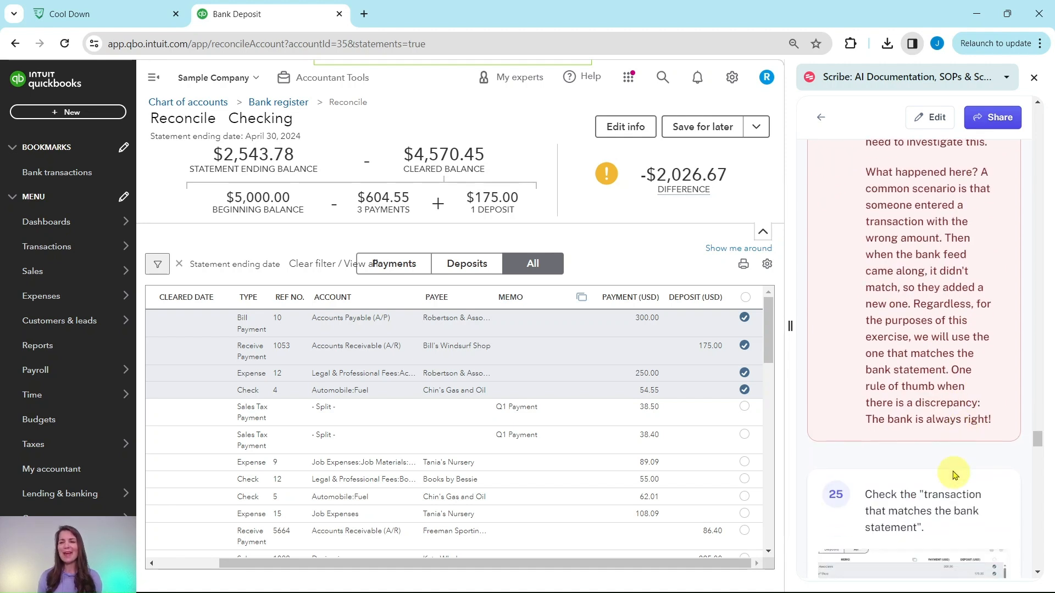
pyautogui.scroll(-1, 942, 435)
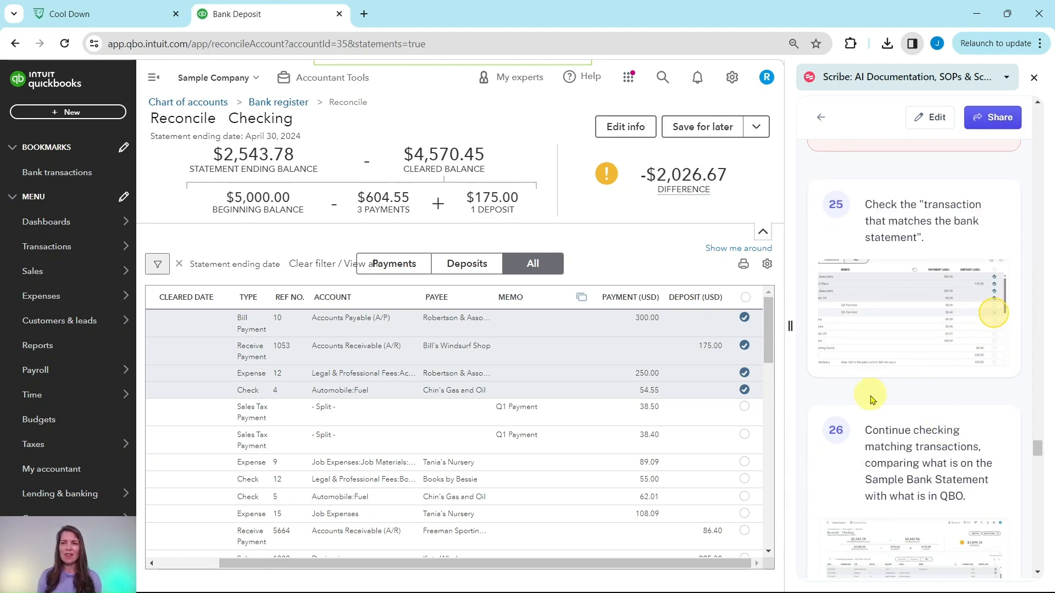
pyautogui.click(573, 581)
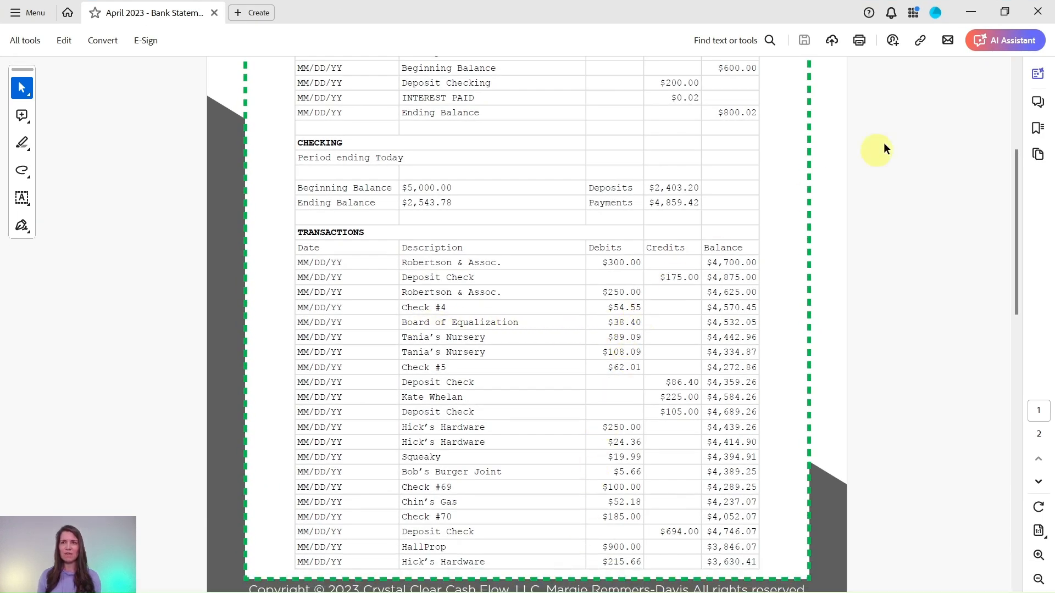
pyautogui.click(970, 13)
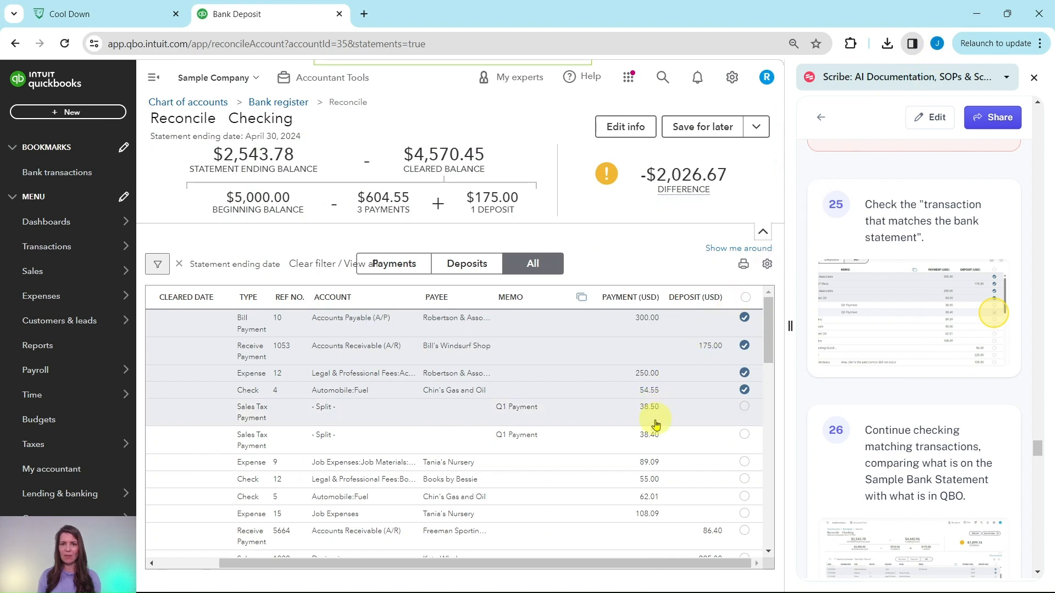
pyautogui.click(744, 435)
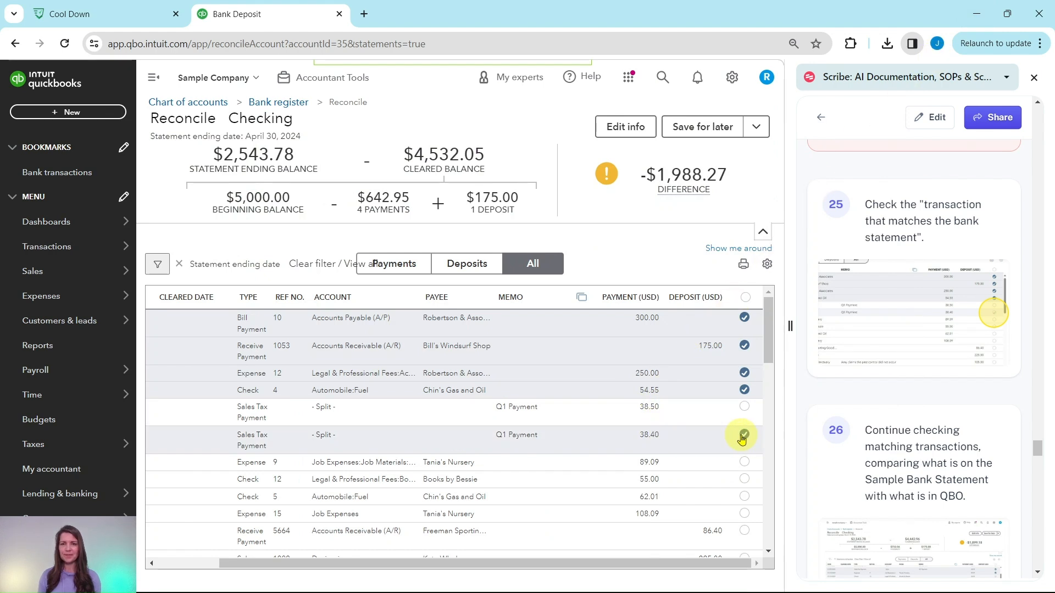
# - Following the guide, look up the Tania's Nursery debits in Adobe Acrobat and mark the 89.09 and 108.09 expenses as cleared in QuickBooks
pyautogui.scroll(-3, 730, 379)
pyautogui.scroll(1, 725, 373)
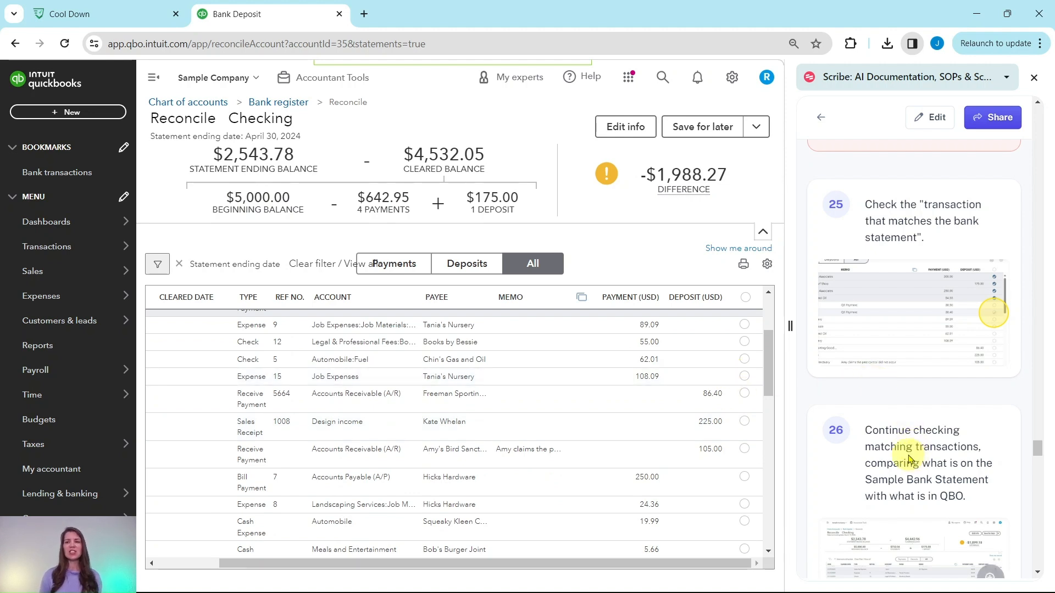
pyautogui.scroll(-3, 942, 451)
pyautogui.scroll(-1, 943, 449)
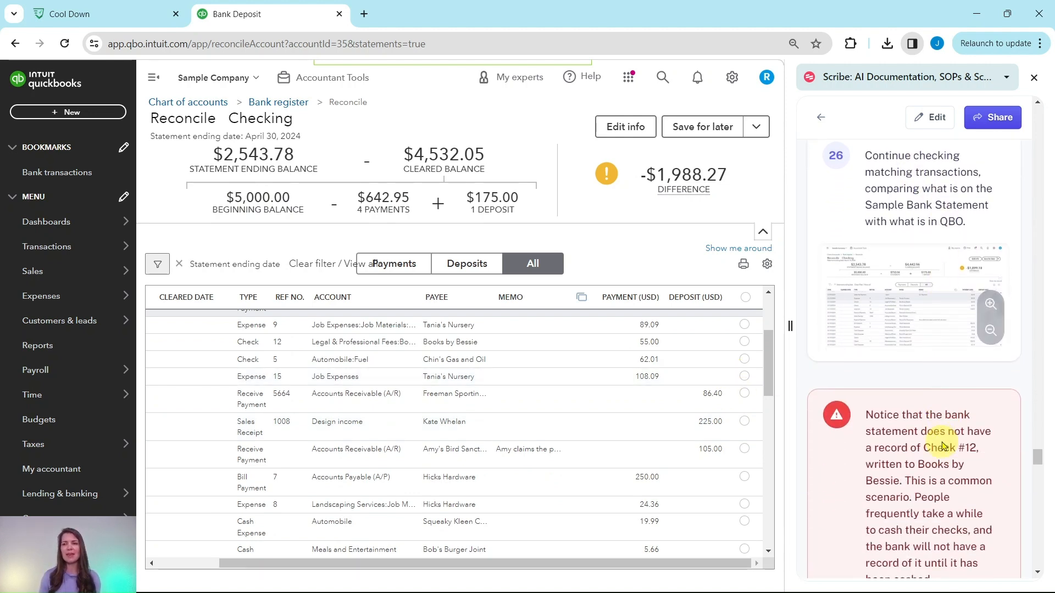
pyautogui.moveTo(695, 591)
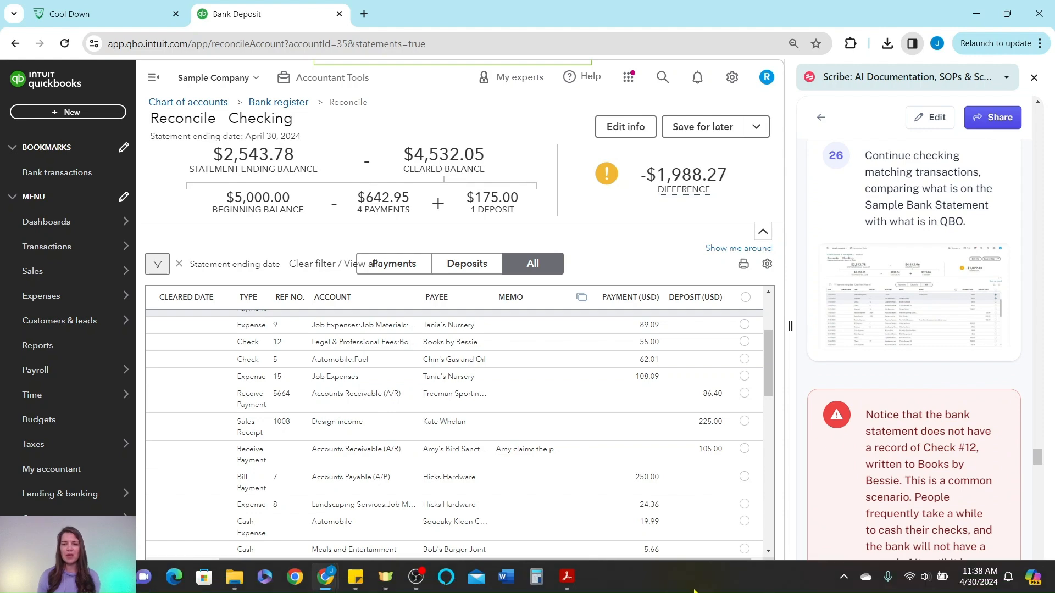
pyautogui.click(566, 577)
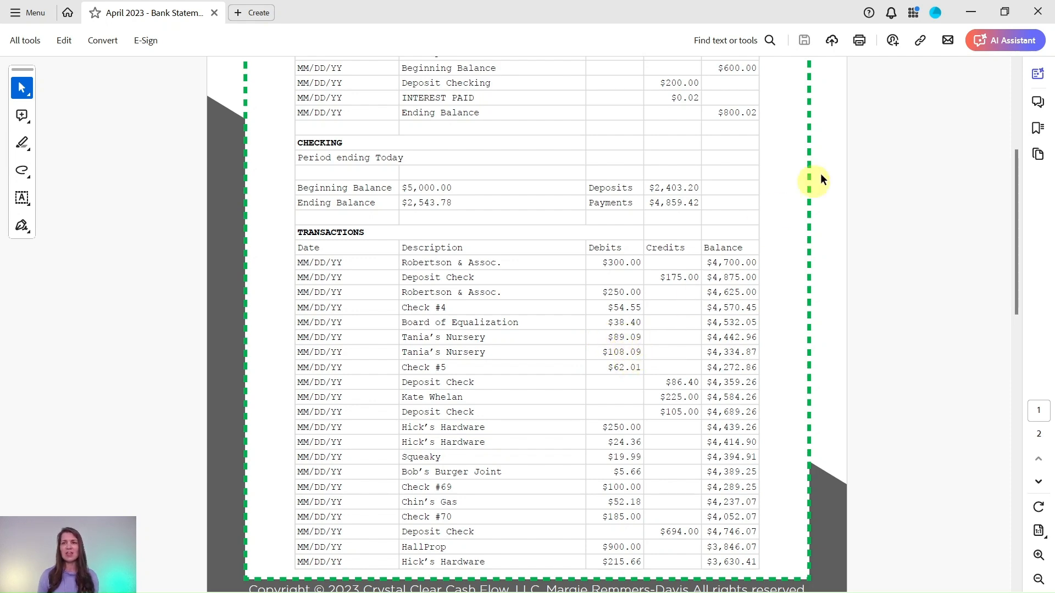
pyautogui.click(971, 12)
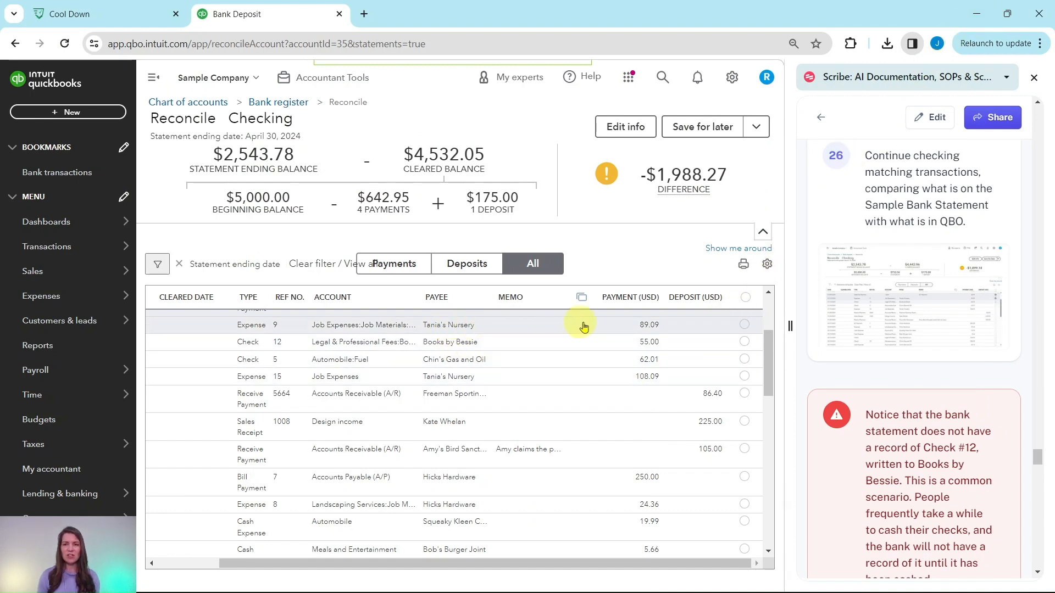
pyautogui.click(744, 325)
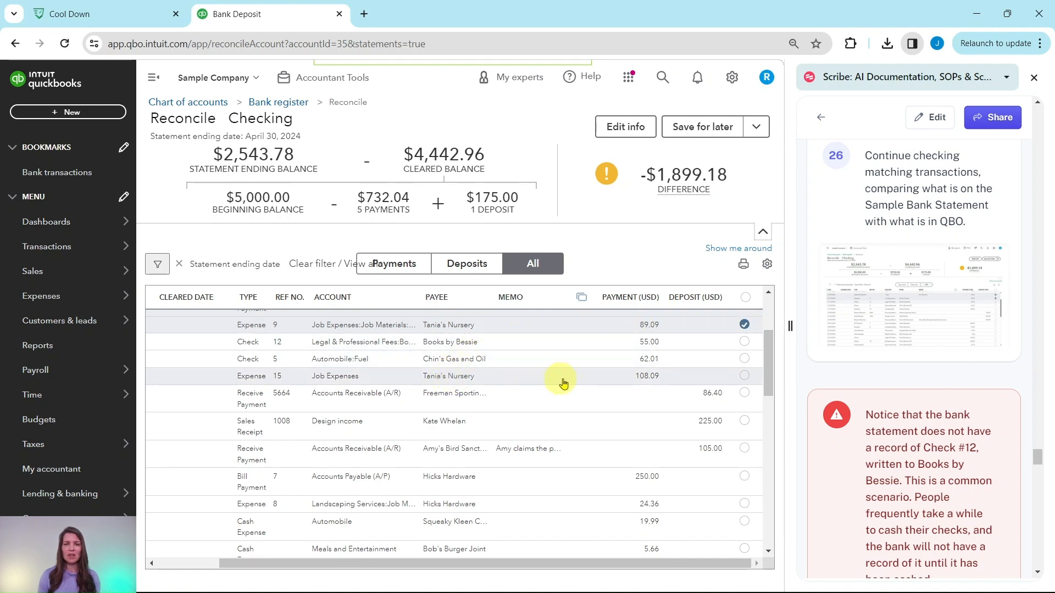
pyautogui.click(744, 378)
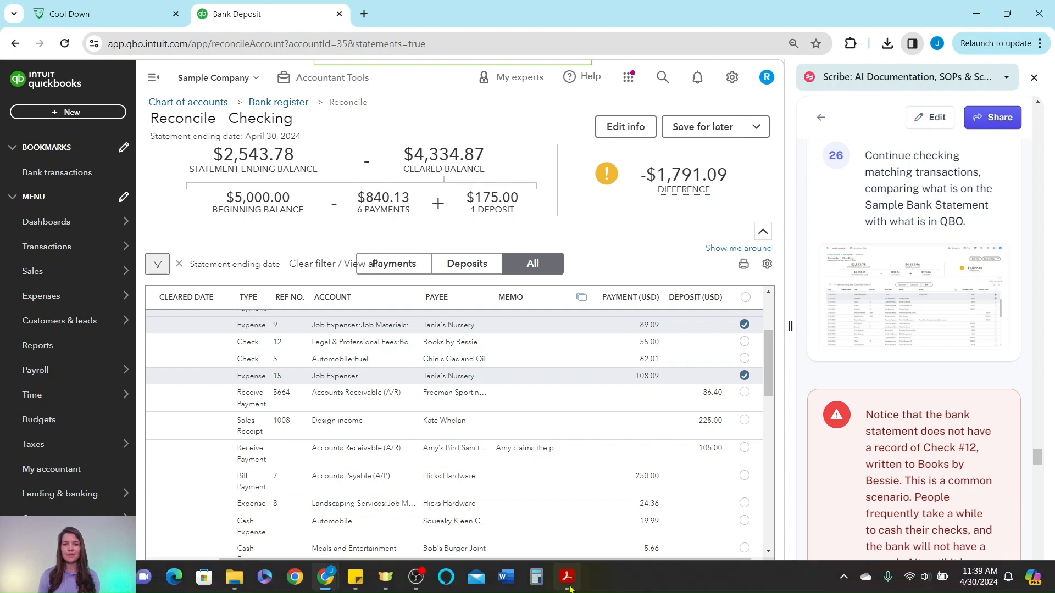
# - Look up check 5 on the statement in Adobe Acrobat and mark its 62.01 payment as cleared in QuickBooks
pyautogui.click(570, 588)
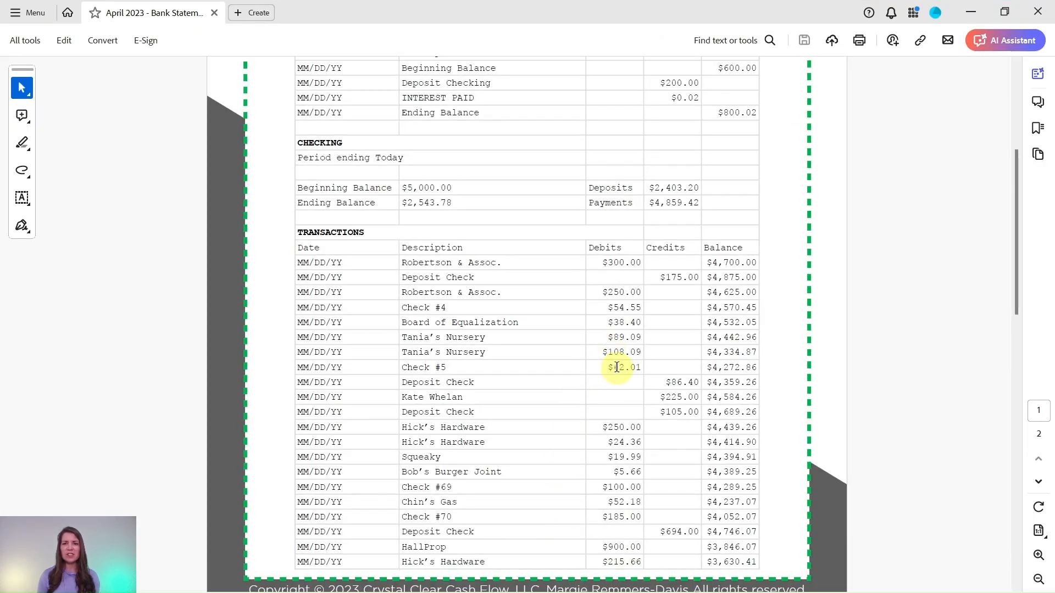
pyautogui.click(970, 22)
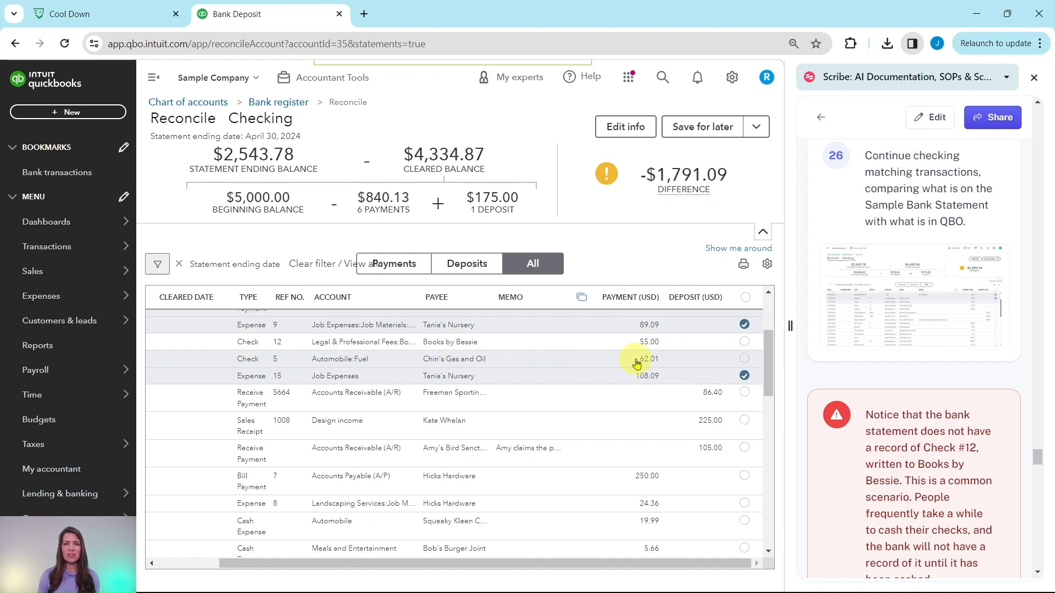
pyautogui.click(745, 360)
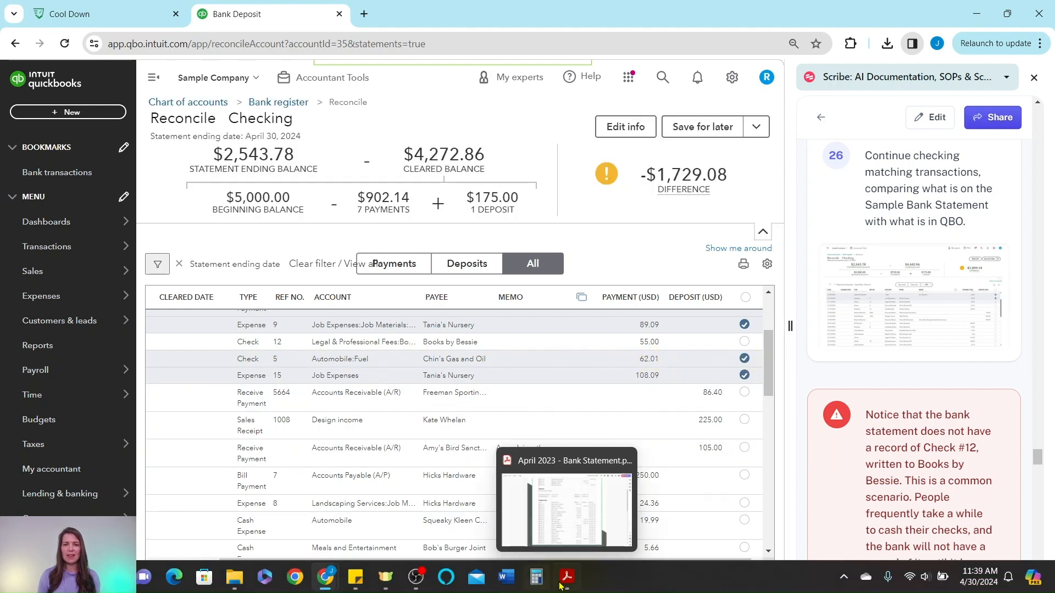
# - Look up the next credits on the statement in Adobe Acrobat and mark the 86.40, 225.00 and 105.00 deposits as cleared in QuickBooks
pyautogui.click(560, 584)
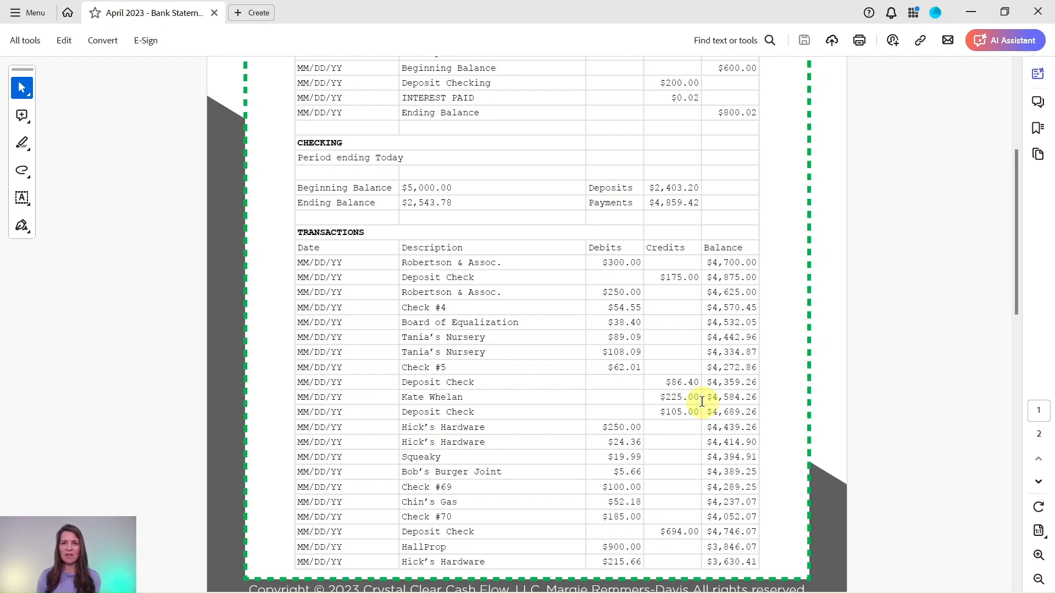
pyautogui.click(969, 13)
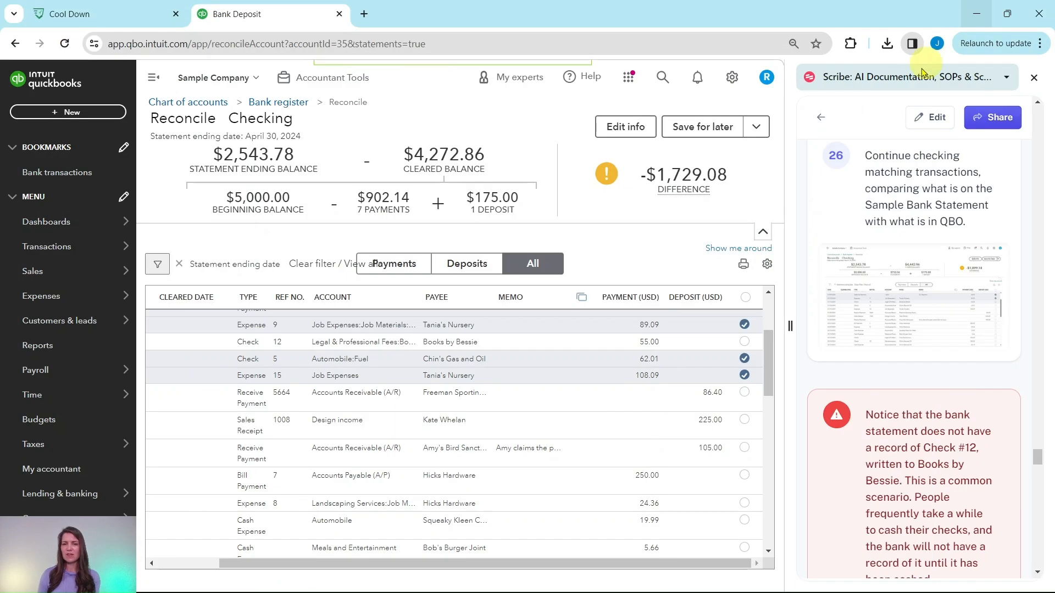
pyautogui.click(744, 394)
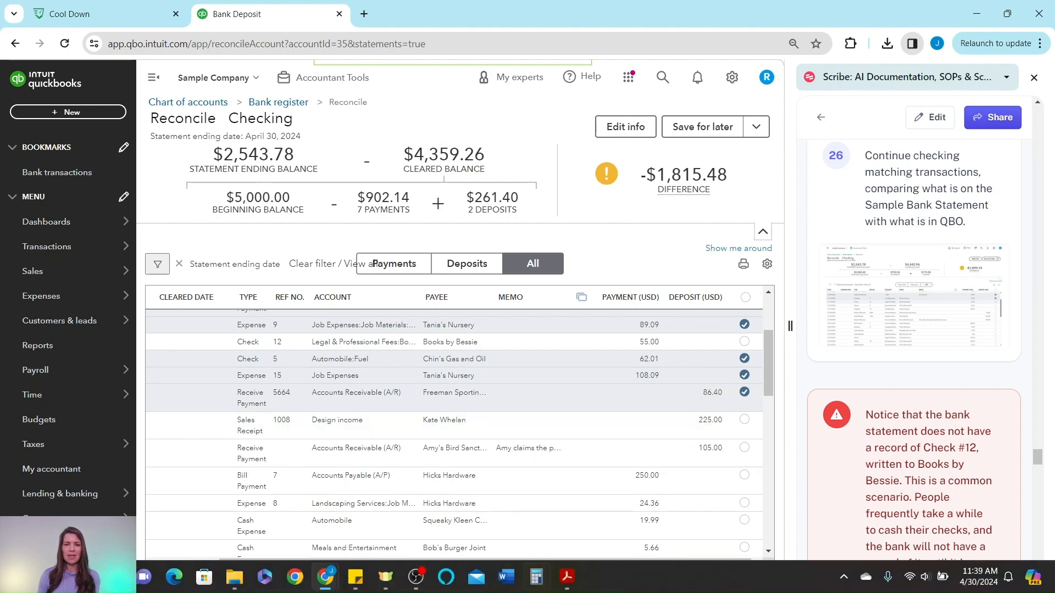
pyautogui.click(567, 576)
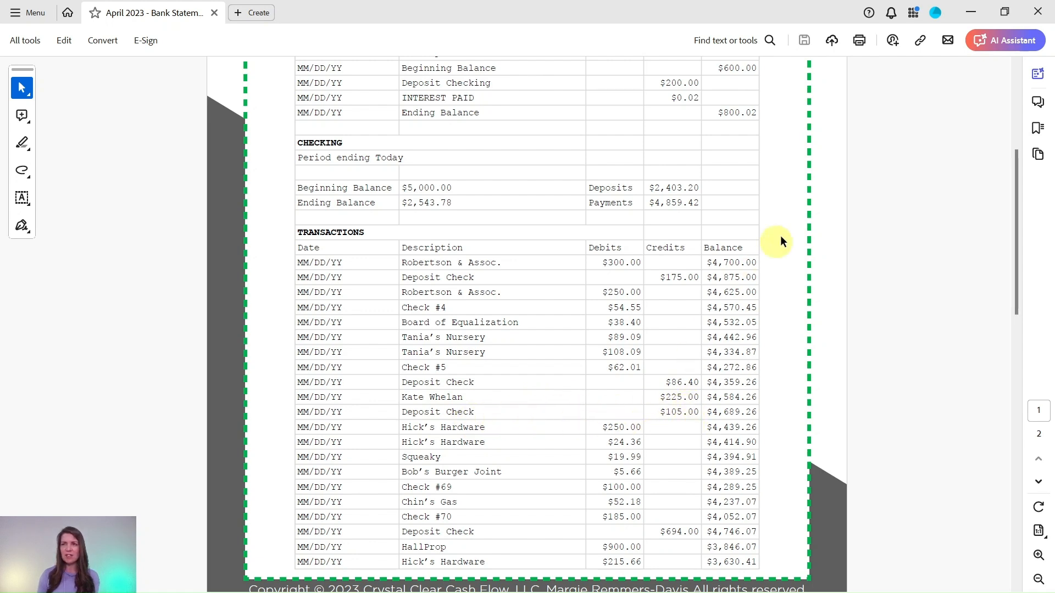
pyautogui.click(976, 21)
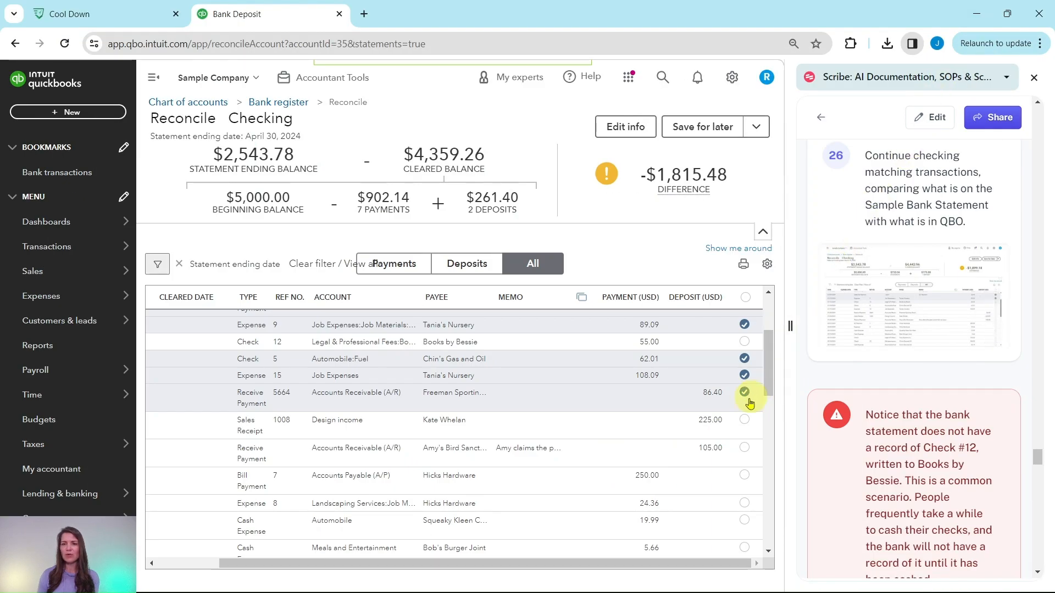
pyautogui.click(745, 420)
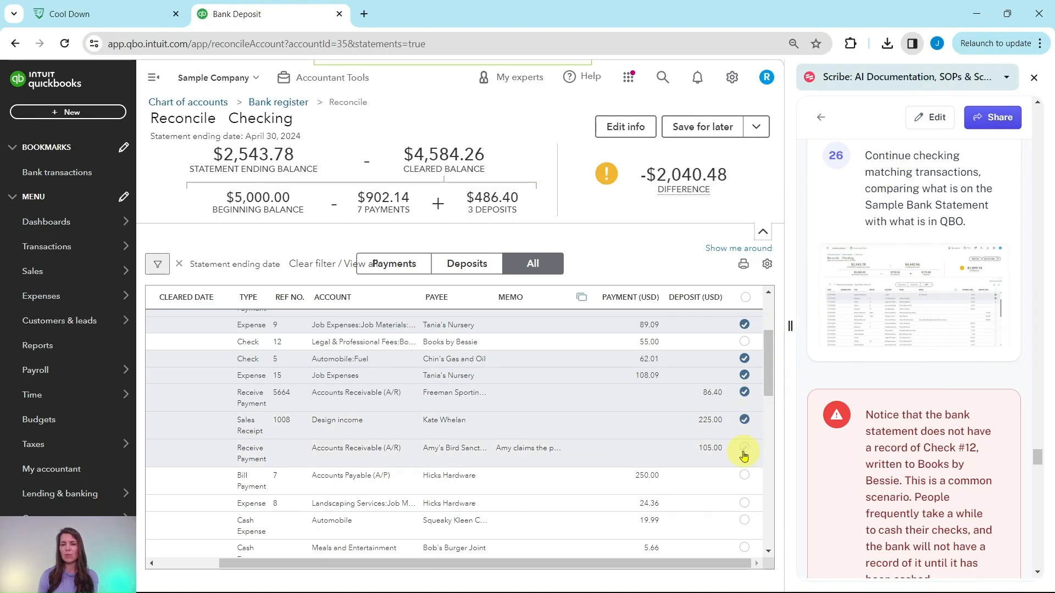
pyautogui.click(743, 450)
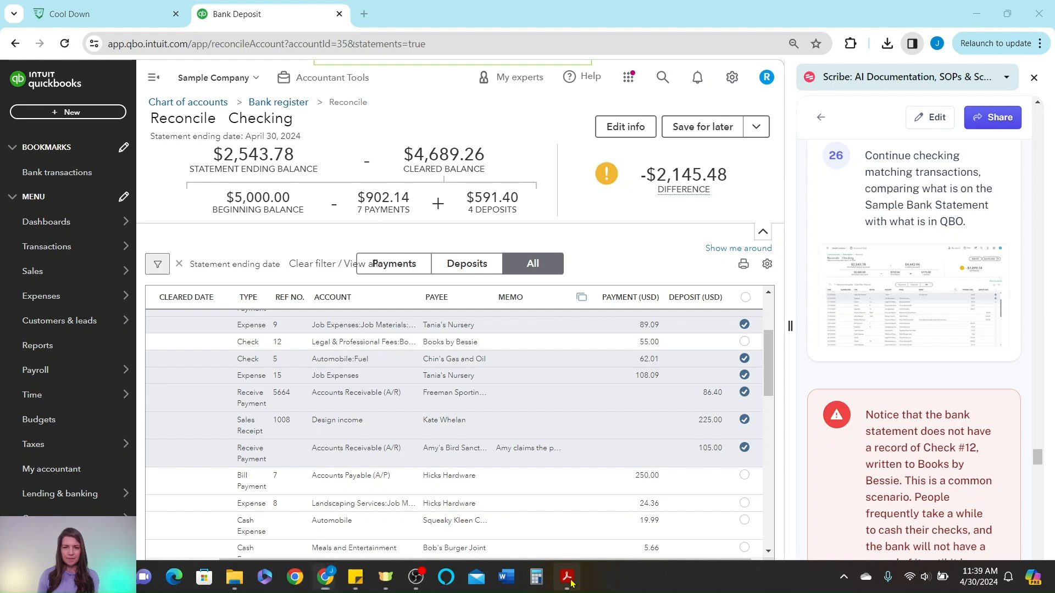
# - Check the Hick's Hardware debits in Adobe Acrobat and mark the 250.00 bill payment and 24.36 expense as cleared in QuickBooks
pyautogui.click(567, 577)
pyautogui.scroll(-1, 597, 413)
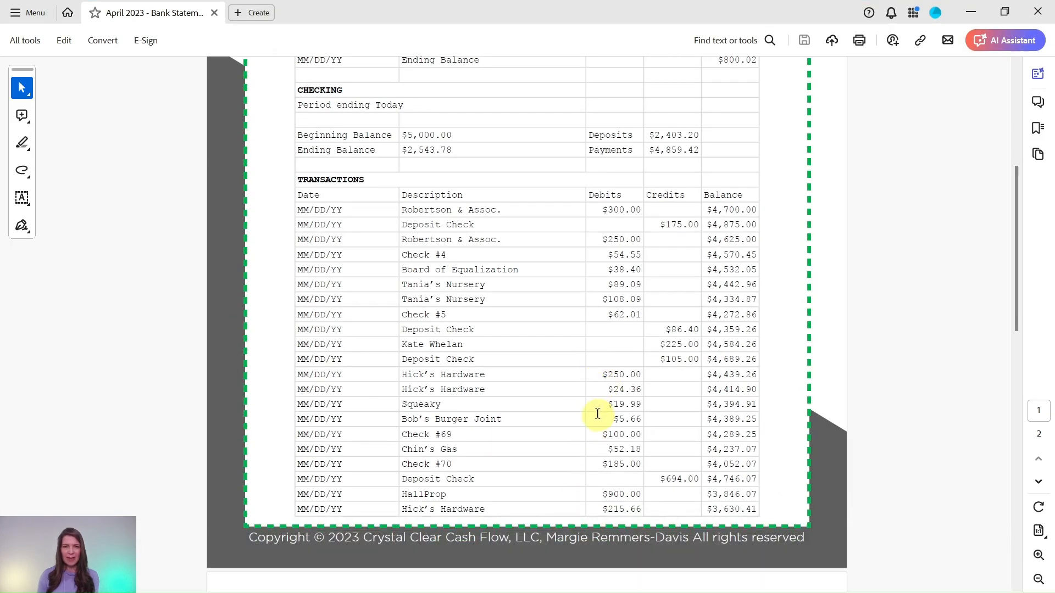
pyautogui.scroll(-1, 635, 379)
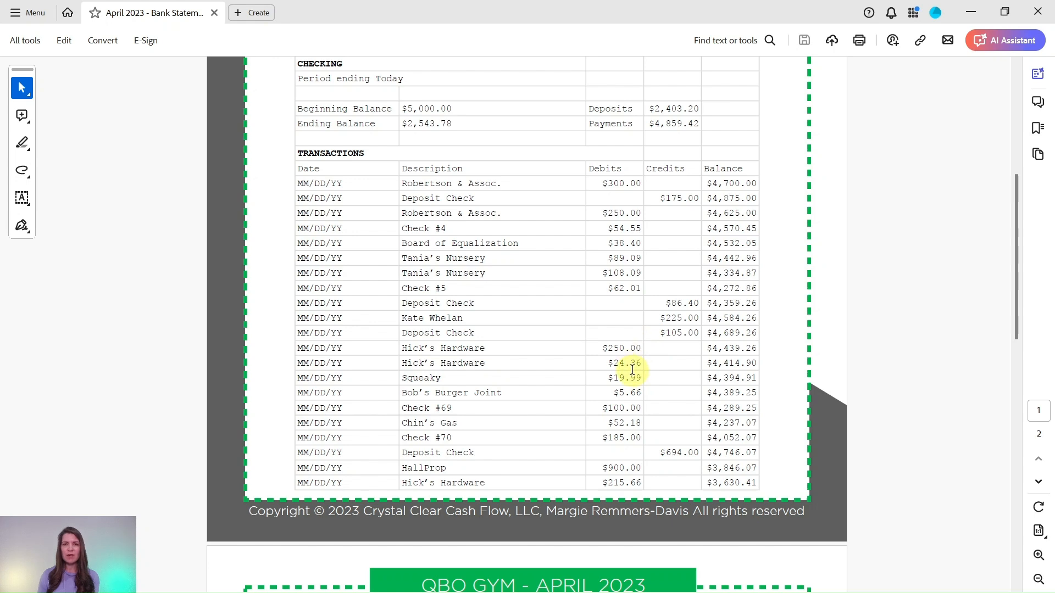
pyautogui.click(971, 12)
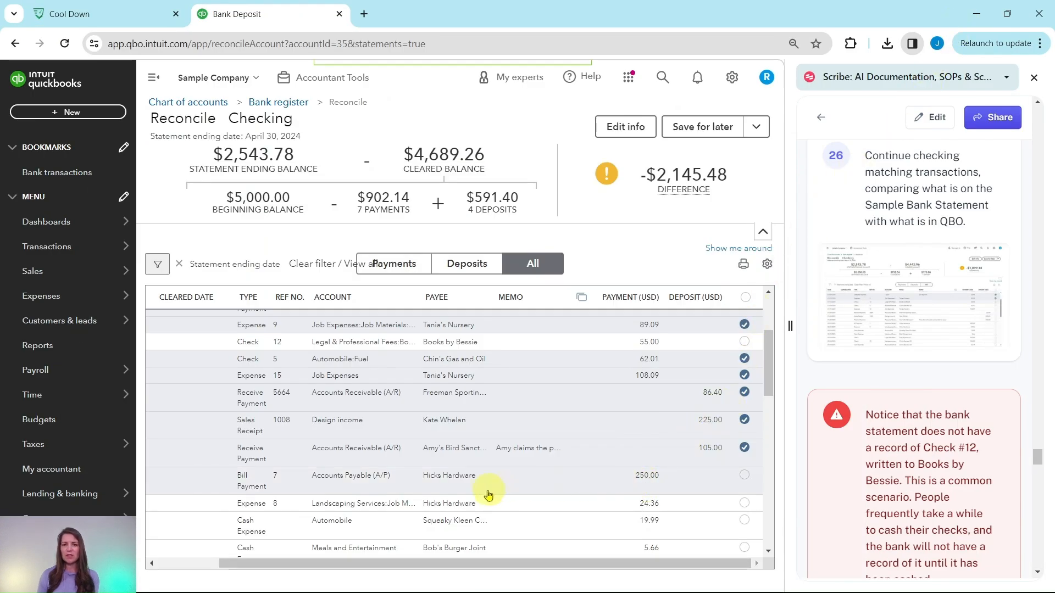
pyautogui.click(736, 480)
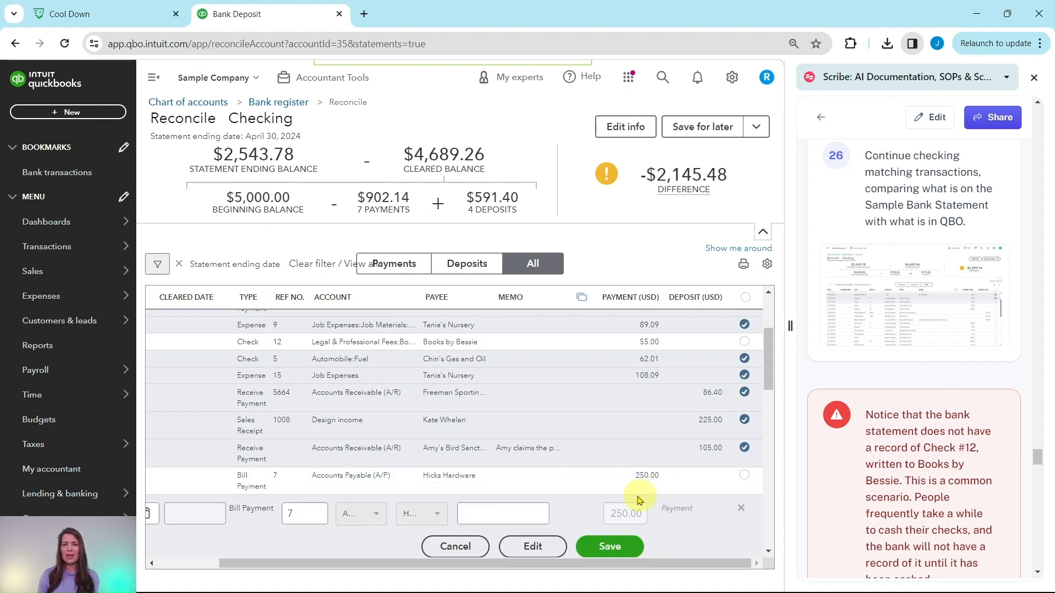
pyautogui.click(746, 483)
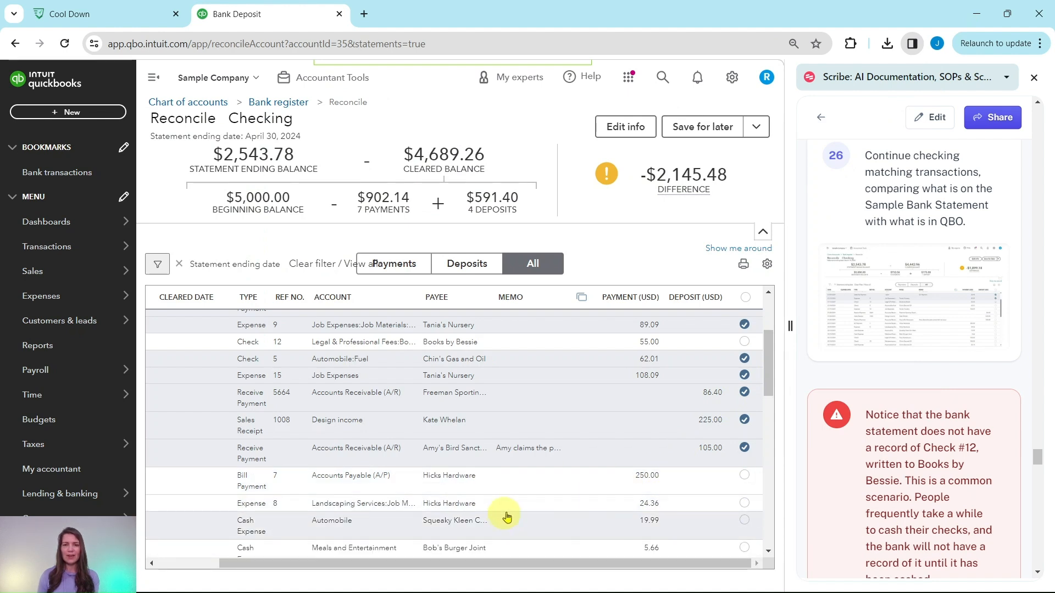
pyautogui.click(744, 476)
pyautogui.scroll(-3, 671, 428)
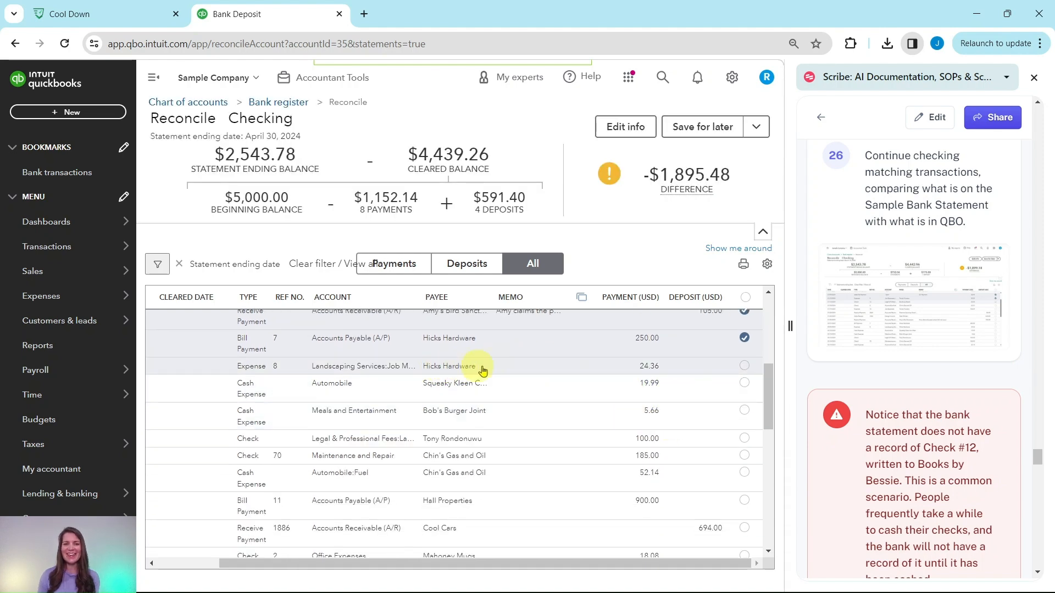
pyautogui.click(744, 368)
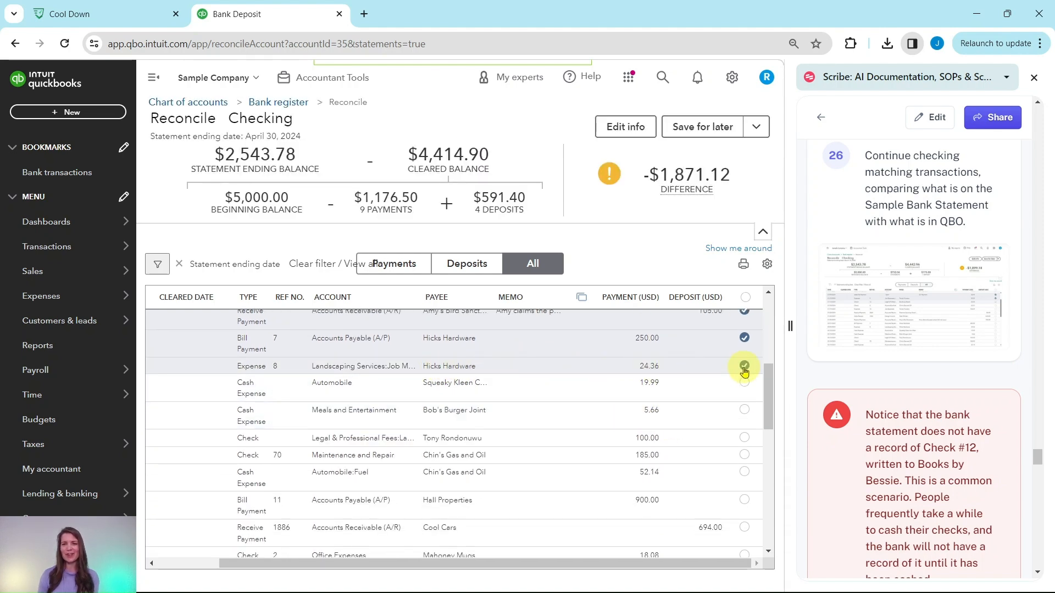
# - Check the statement in Adobe Acrobat and mark the 19.99 Squeaky Kleen Car Wash and 5.66 Bob's Burger Joint expenses as cleared in QuickBooks
pyautogui.moveTo(592, 589)
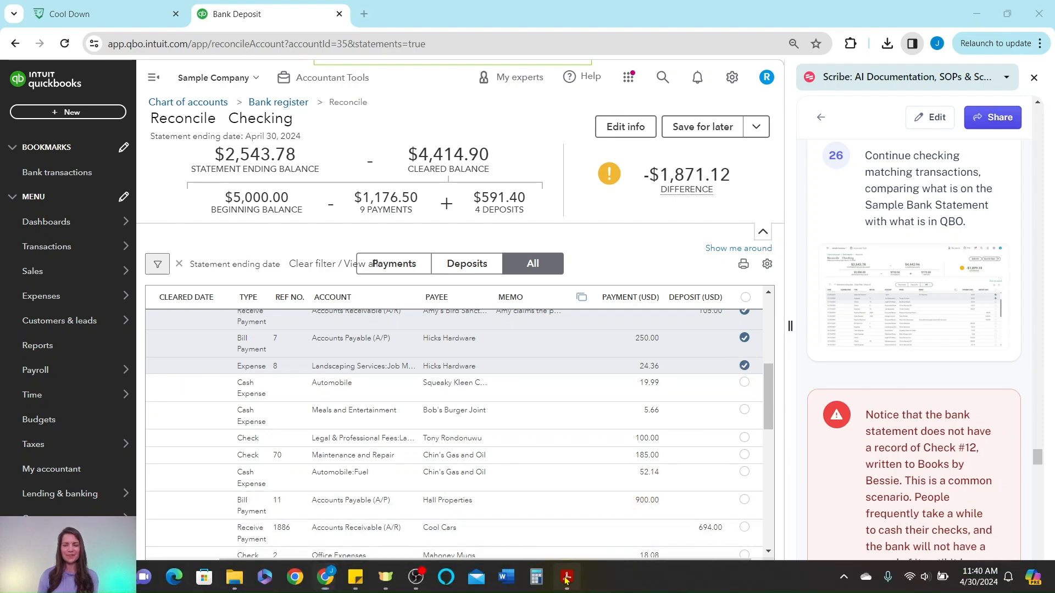
pyautogui.click(566, 578)
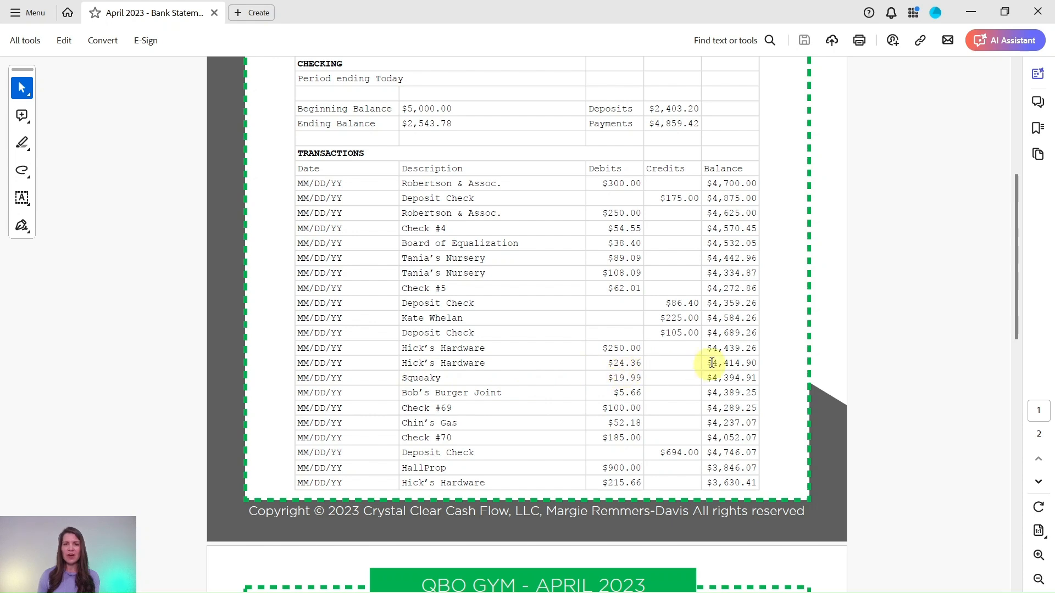
pyautogui.click(971, 16)
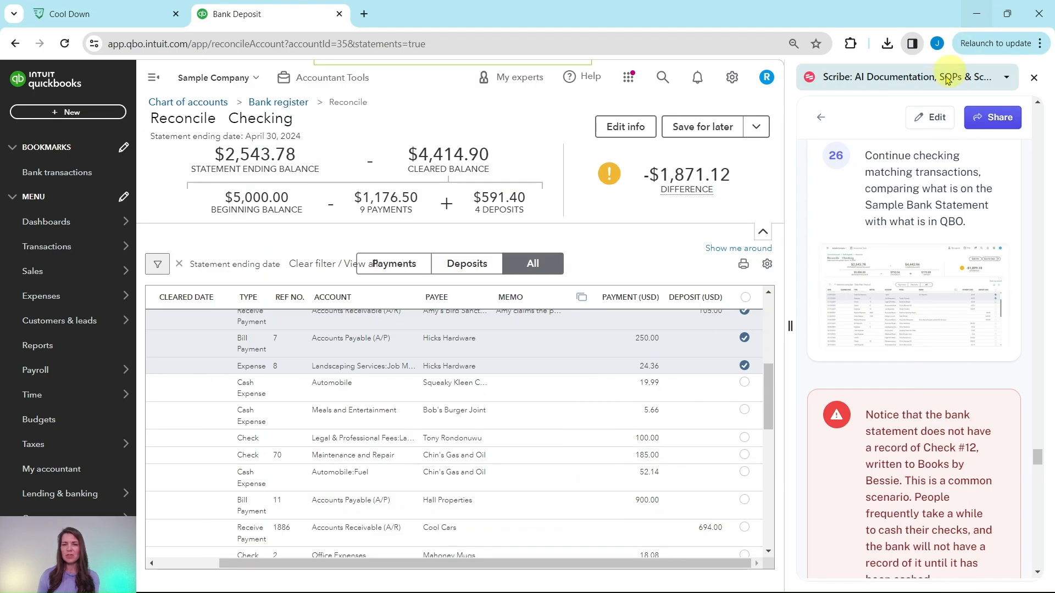
pyautogui.click(744, 385)
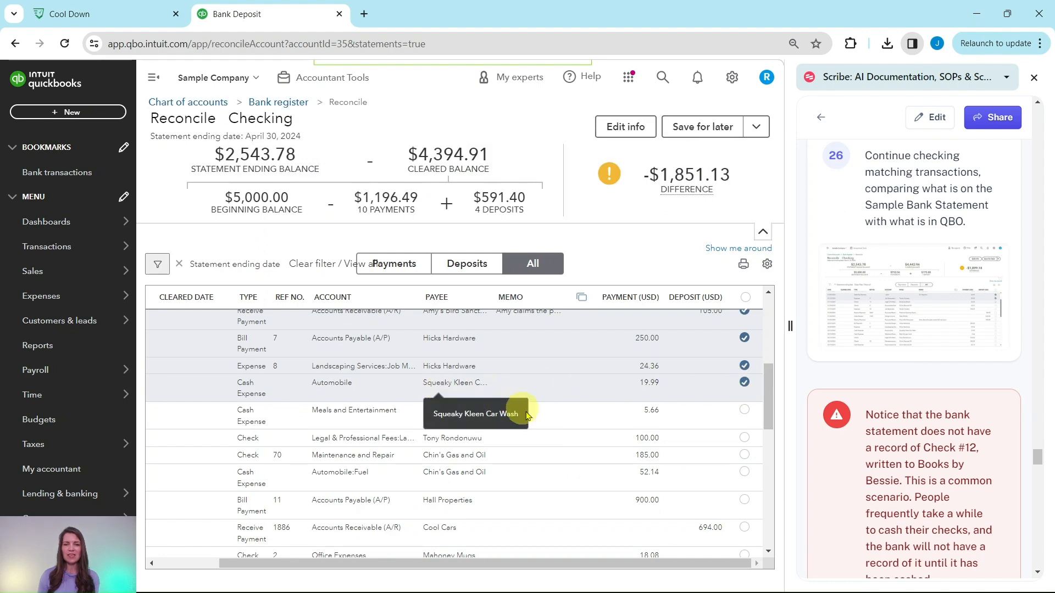
pyautogui.click(566, 581)
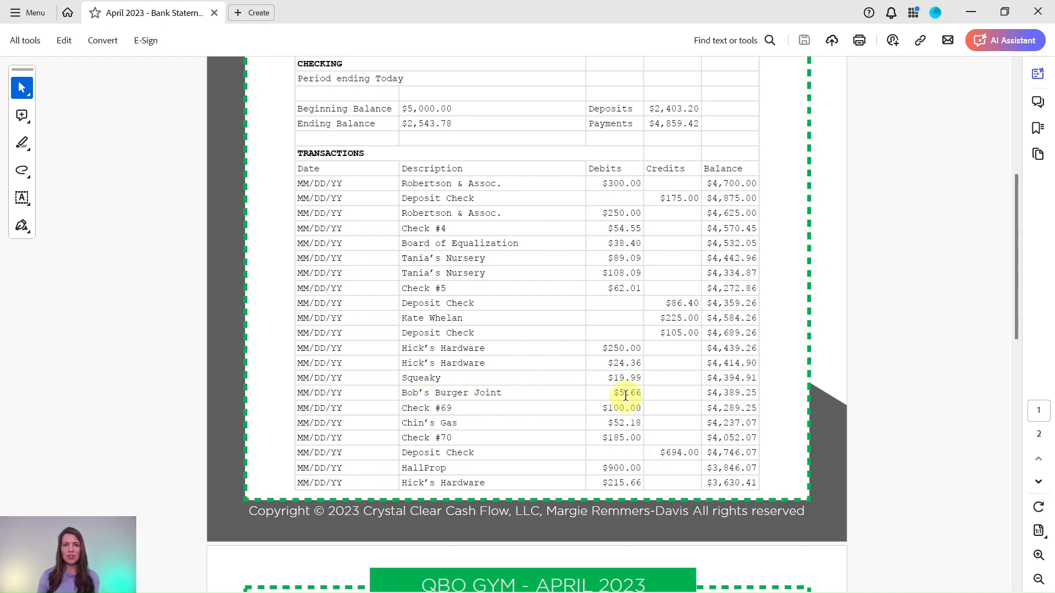
pyautogui.click(967, 19)
pyautogui.click(743, 412)
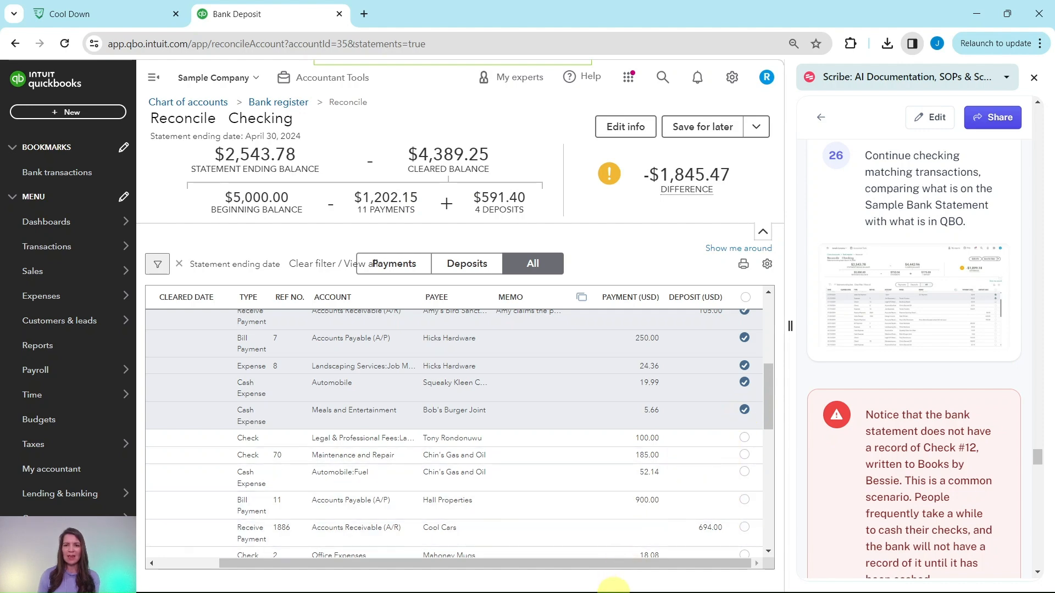
# - Look up check 69 on the statement in Adobe Acrobat and mark the matching 100.00 legal fees check as cleared in QuickBooks
pyautogui.click(567, 576)
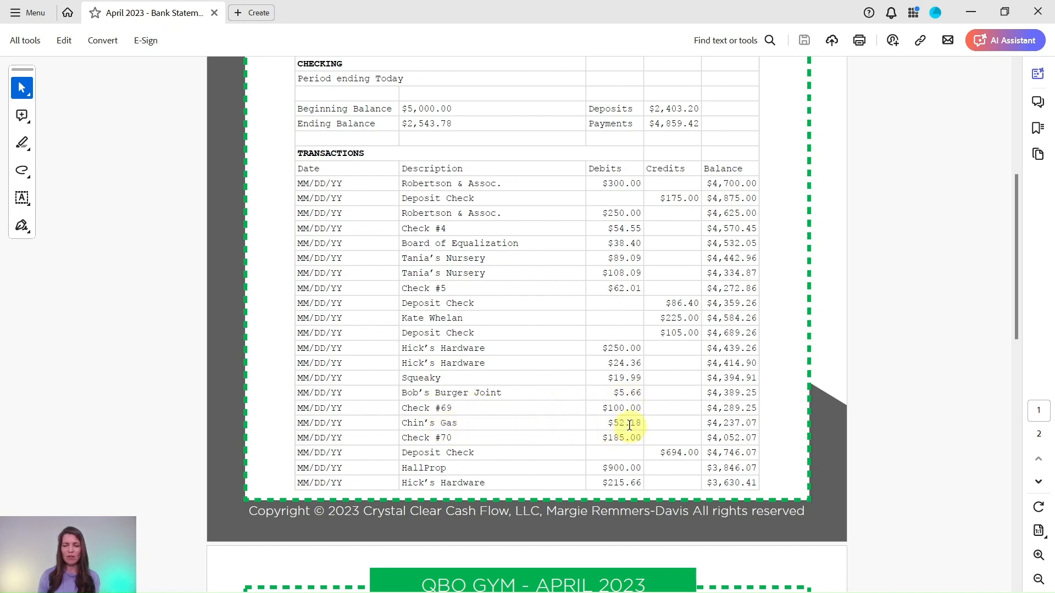
pyautogui.click(971, 12)
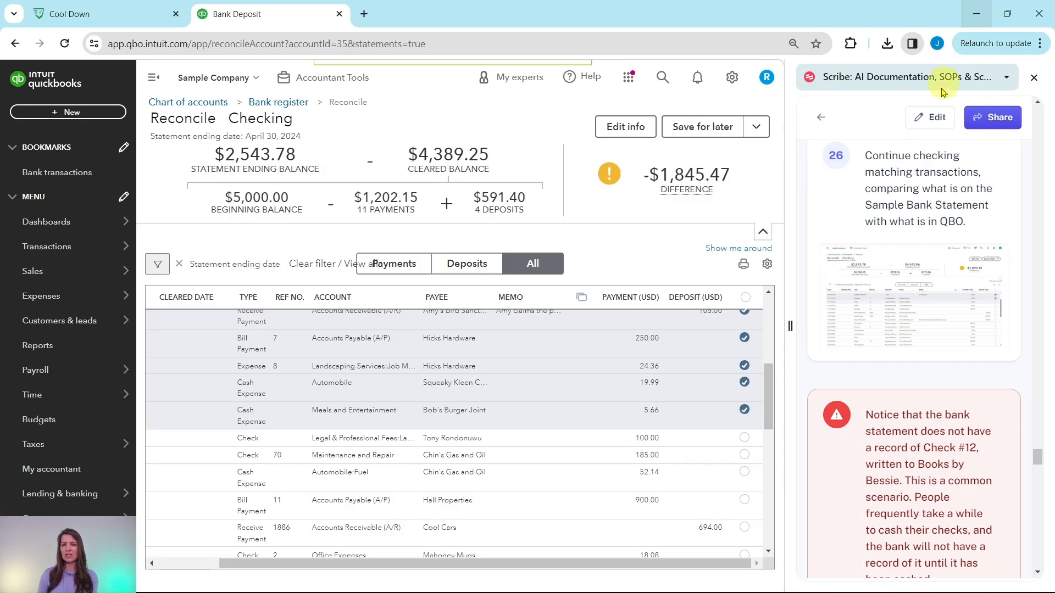
pyautogui.click(744, 443)
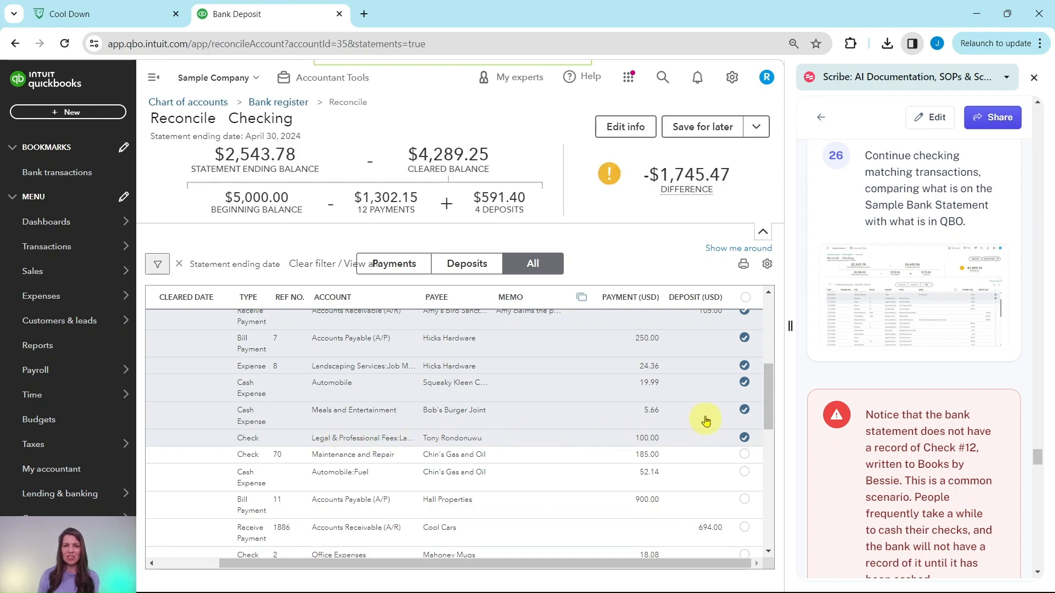
# - Compare the Chin's Gas and check 70 debits in Adobe Acrobat with QuickBooks and mark check 70 for 185.00 as cleared
pyautogui.scroll(-1, 698, 411)
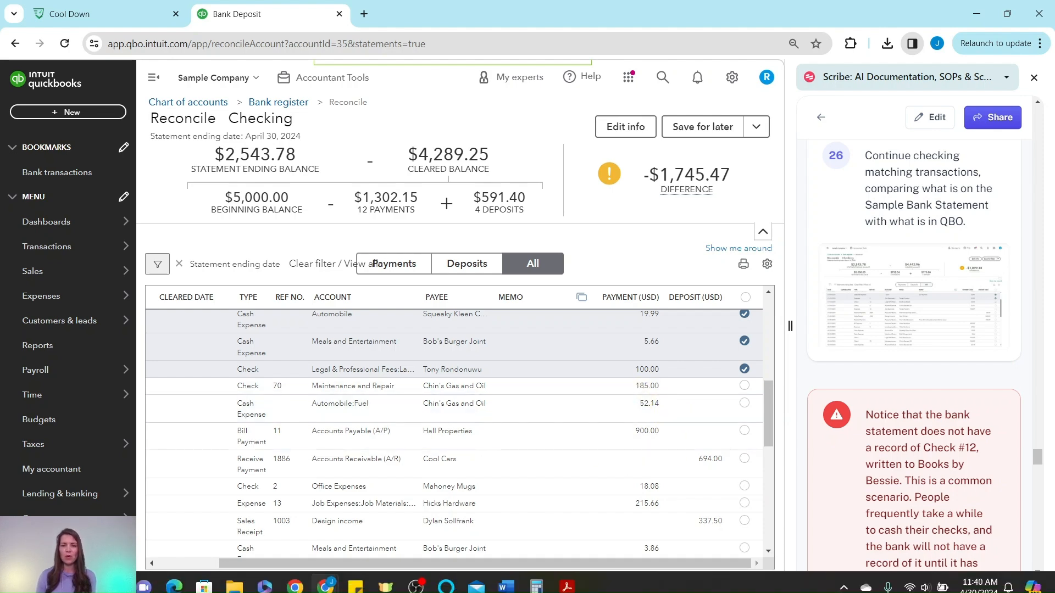
pyautogui.click(567, 577)
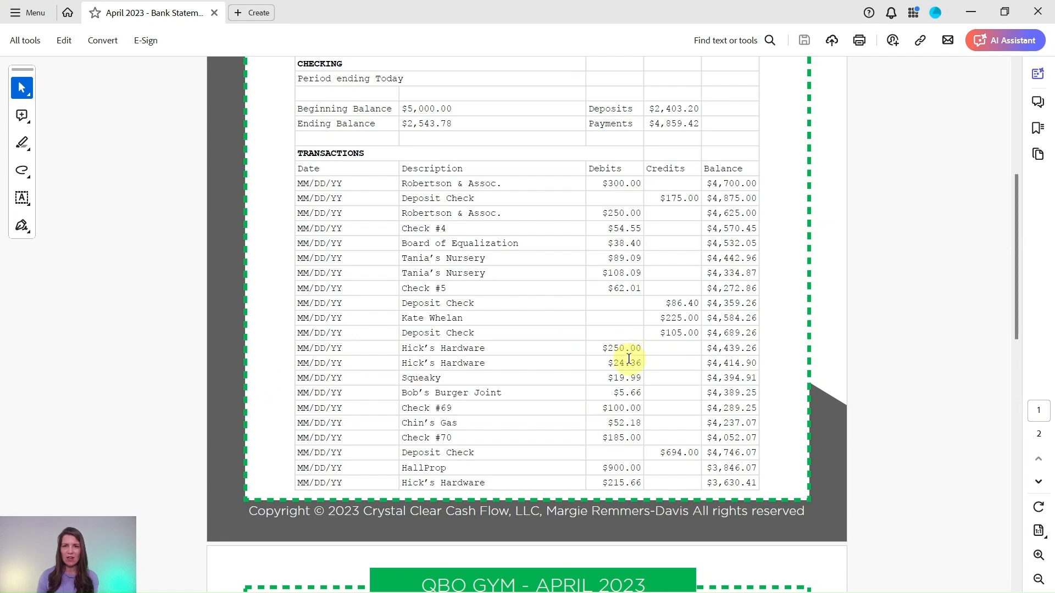
pyautogui.click(971, 12)
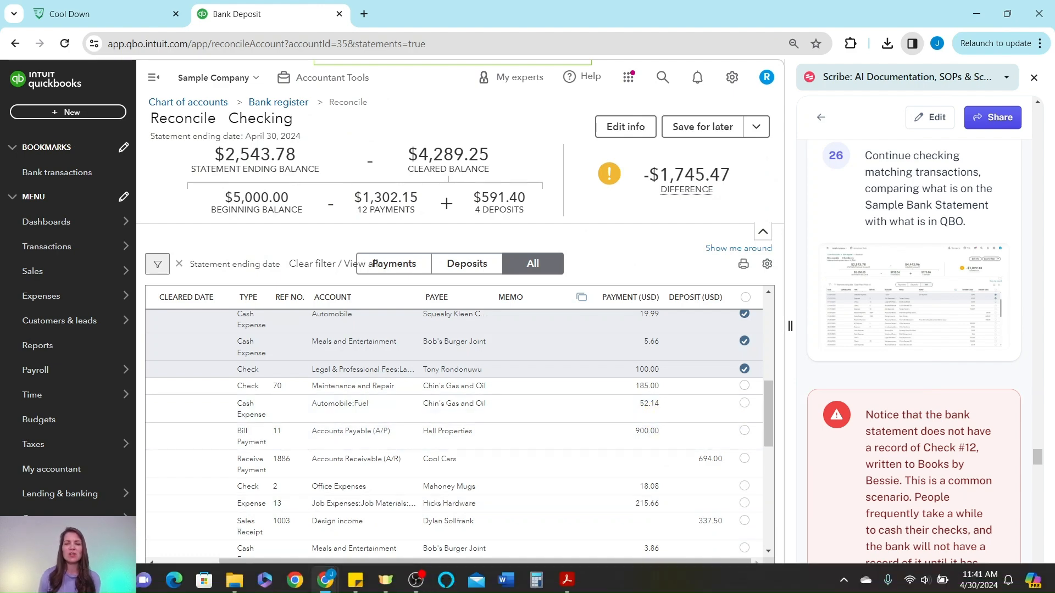
pyautogui.click(568, 580)
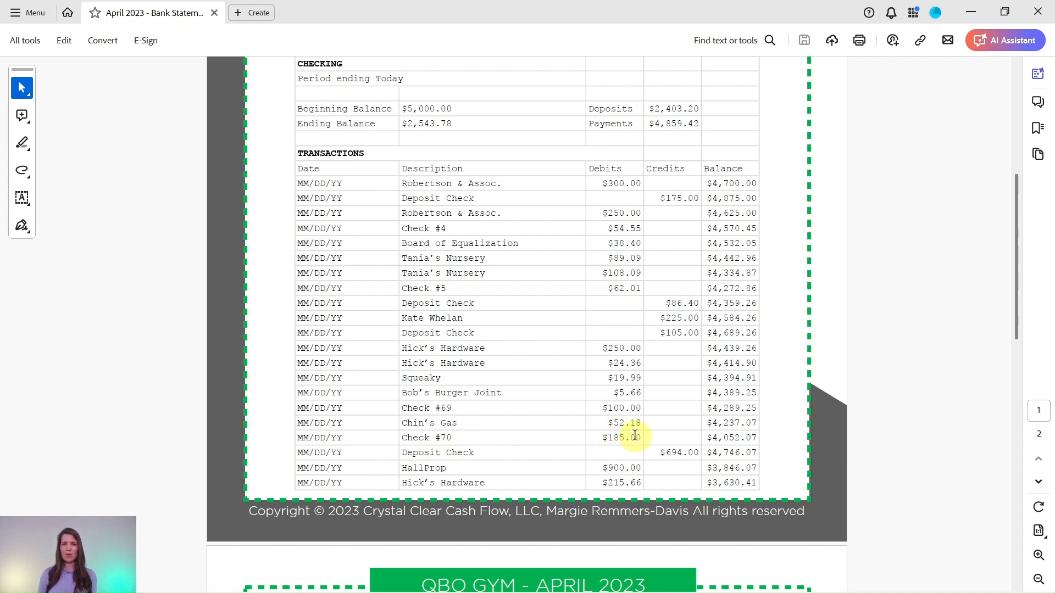
pyautogui.click(981, 16)
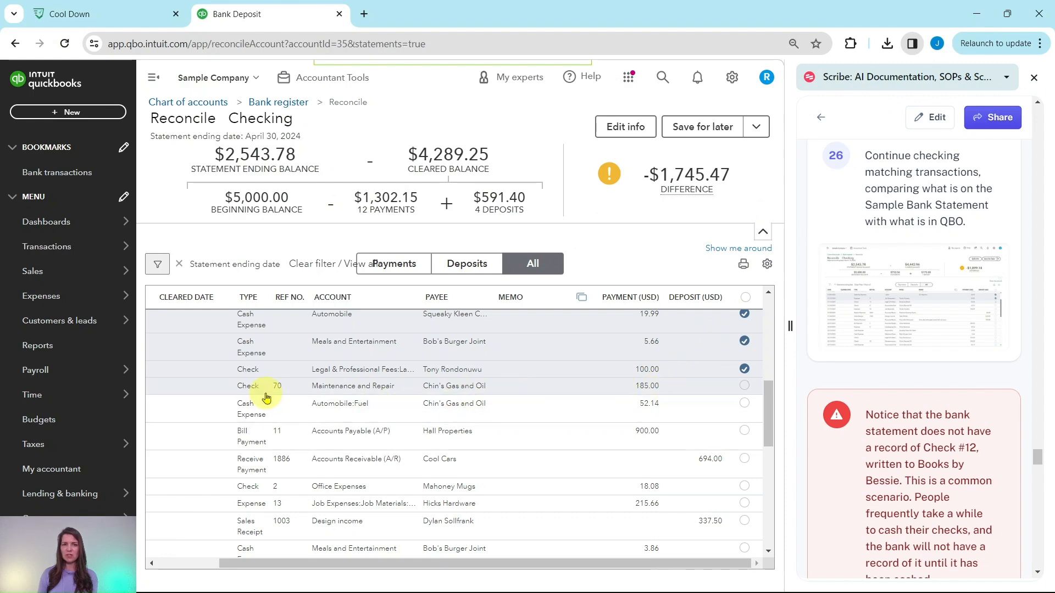
pyautogui.click(744, 386)
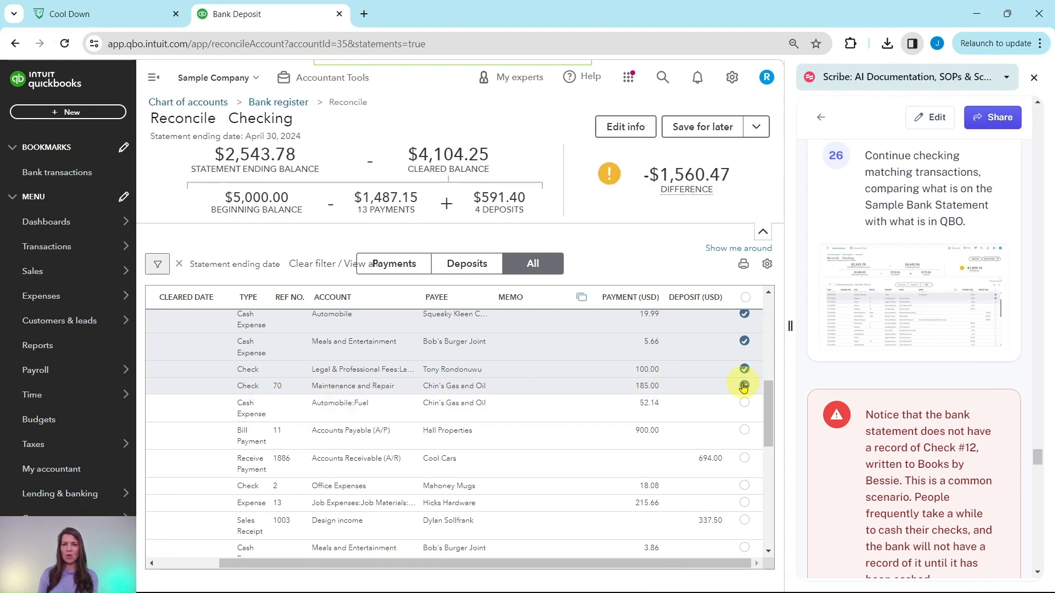
# - Check the statement in Adobe Acrobat and mark the 694.00 Cool Cars deposit and 900.00 Hall Properties bill payment as cleared in QuickBooks
pyautogui.click(566, 576)
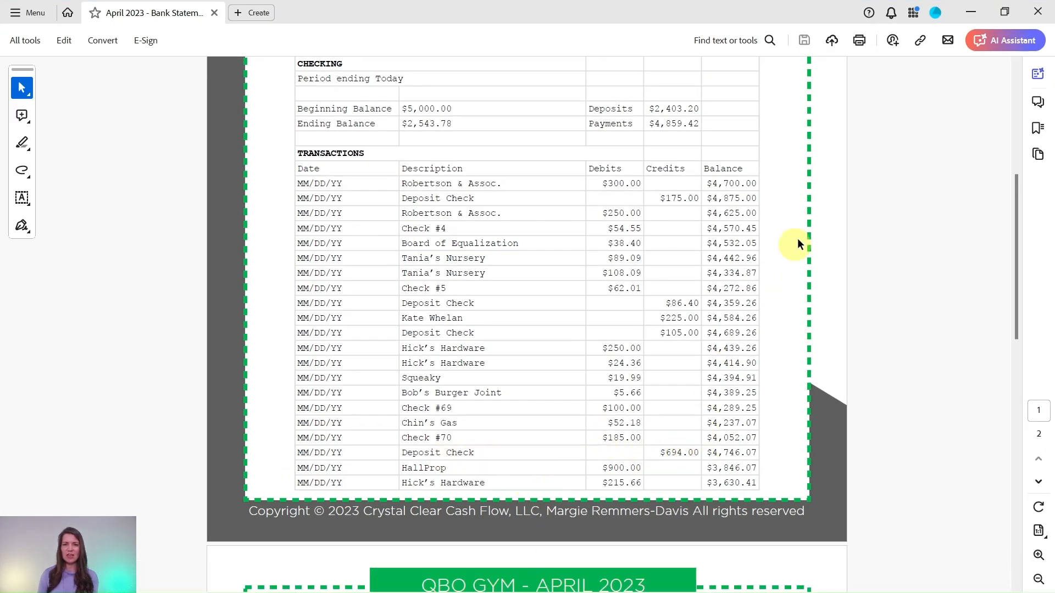
pyautogui.click(967, 19)
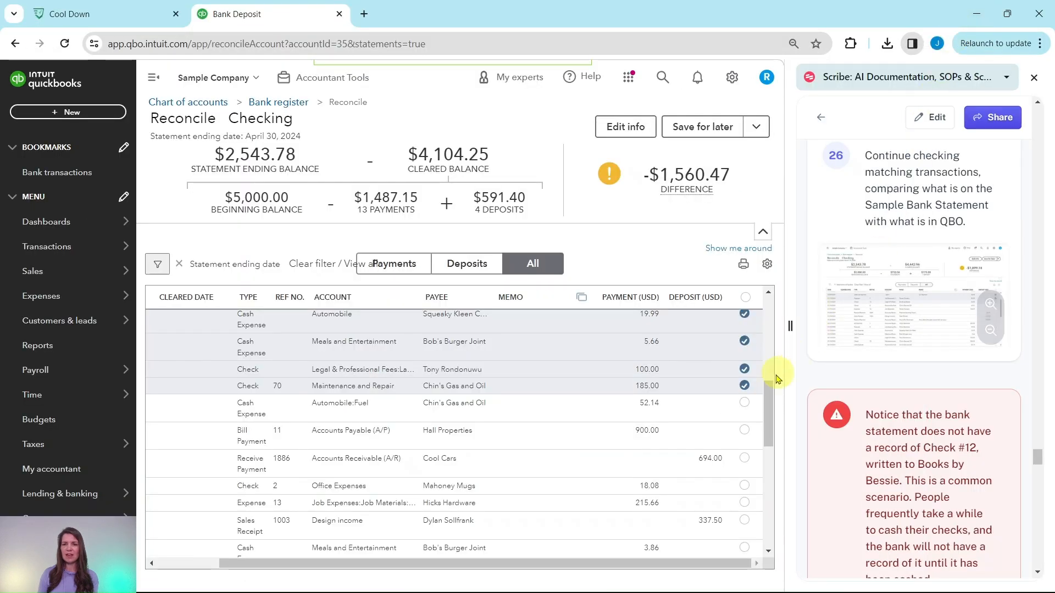
pyautogui.click(742, 460)
pyautogui.click(566, 578)
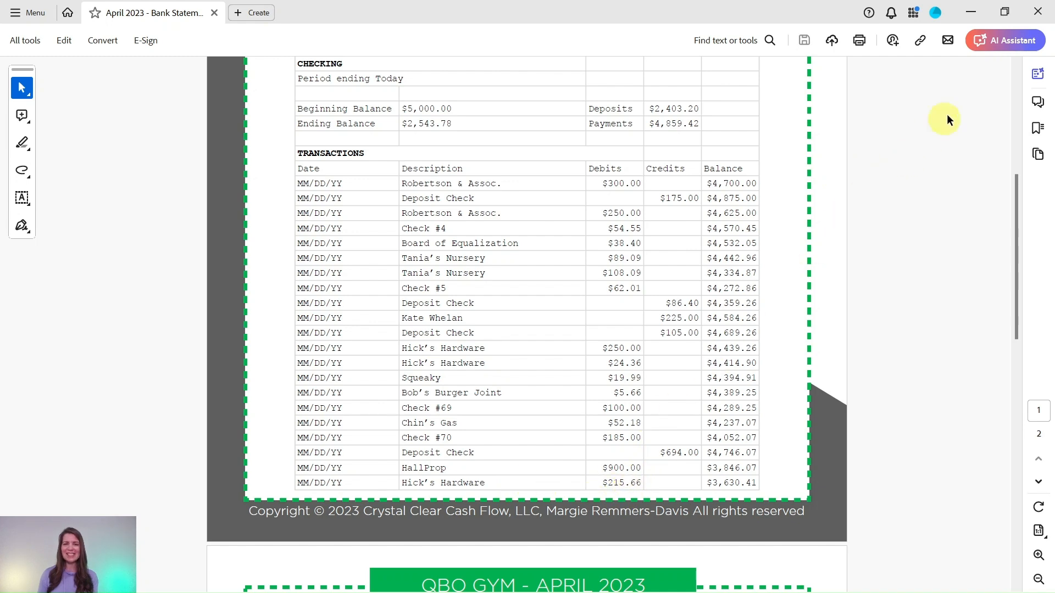
pyautogui.click(974, 16)
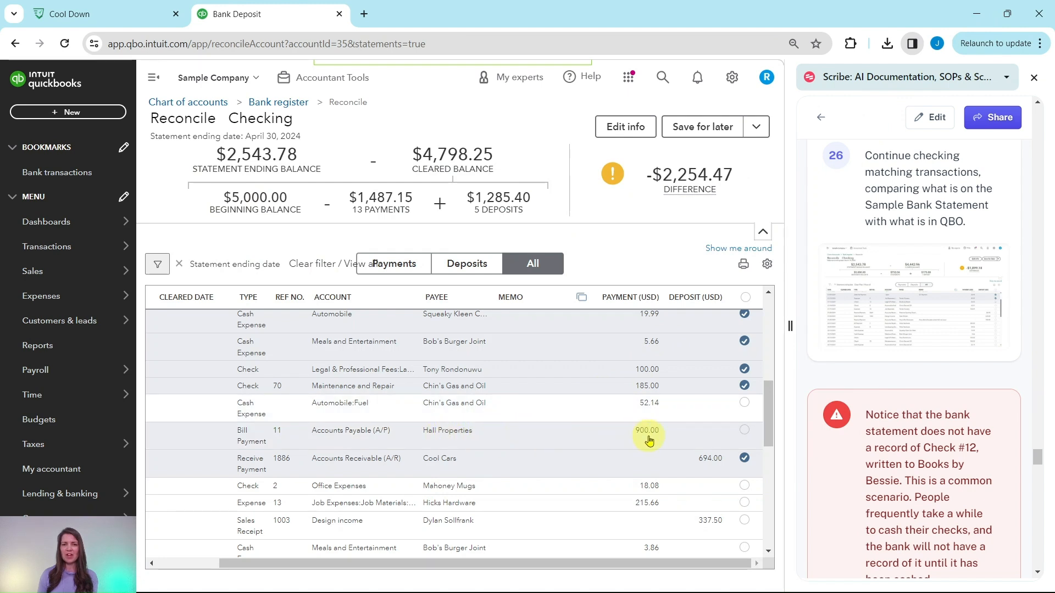
pyautogui.click(744, 434)
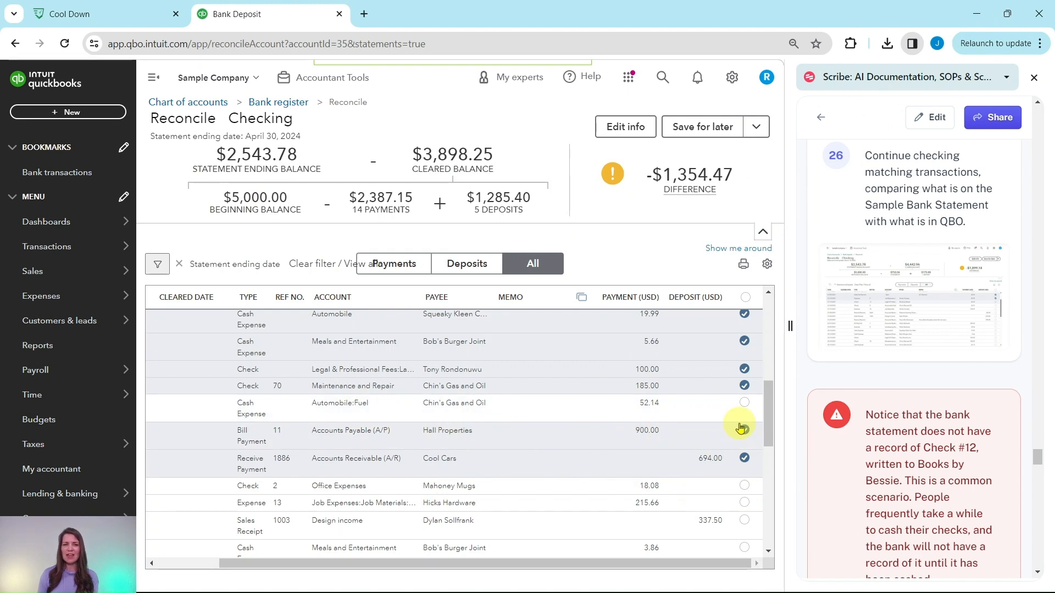
# - Check the statement in Adobe Acrobat and mark the 215.66 Hicks Hardware expense as cleared in QuickBooks
pyautogui.scroll(-3, 628, 535)
pyautogui.moveTo(612, 592)
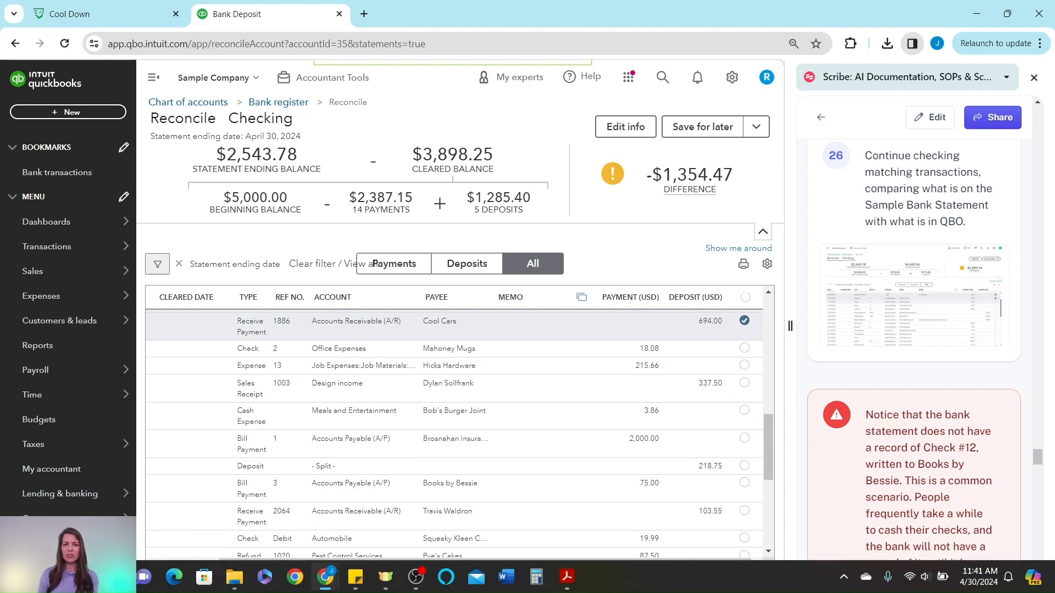
pyautogui.click(566, 590)
pyautogui.click(567, 591)
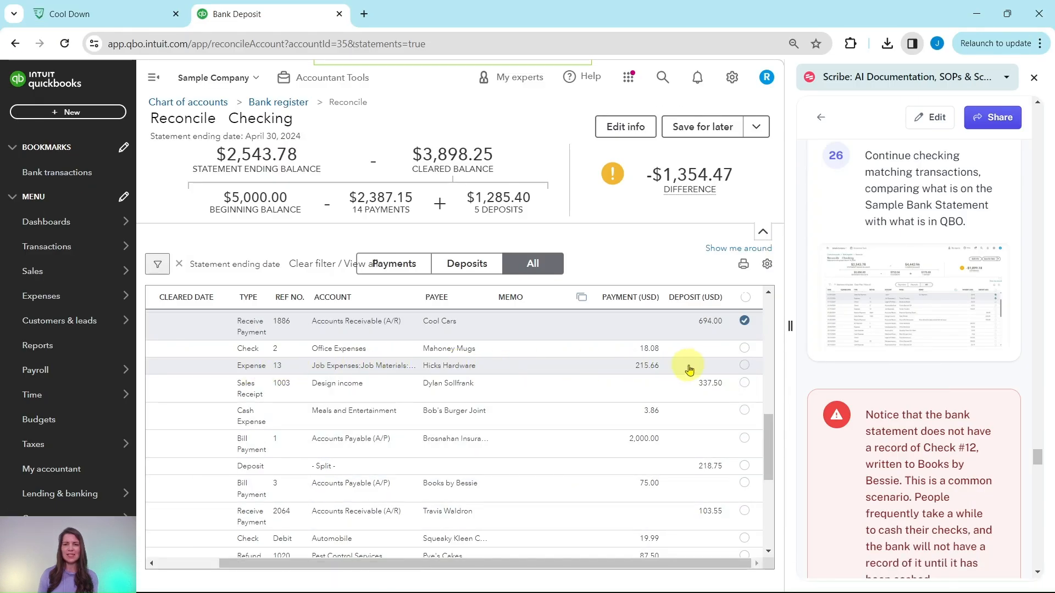
pyautogui.click(745, 366)
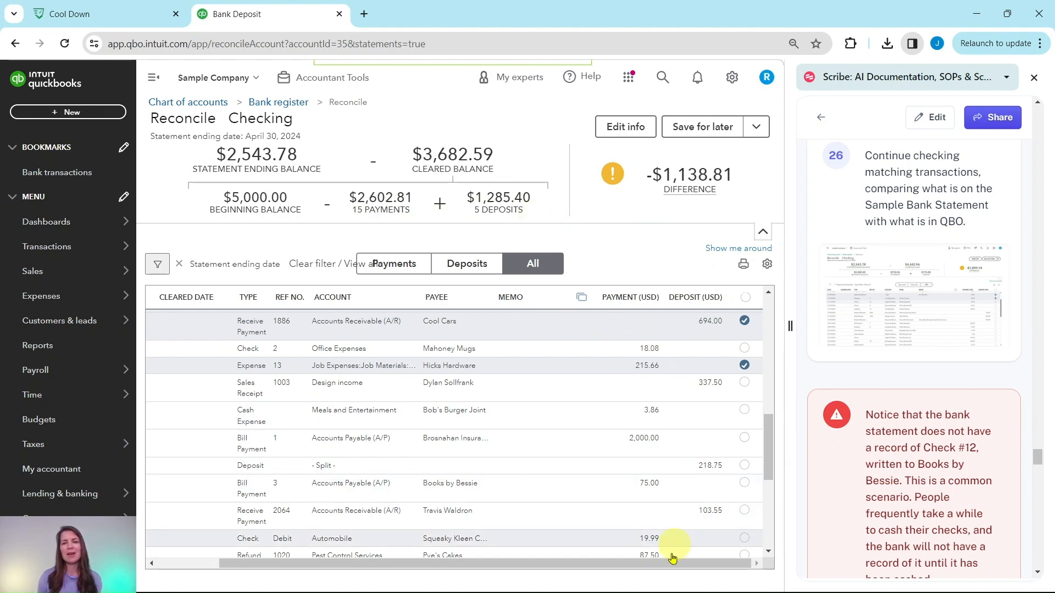
# - Look up check 2 on the statement's second page in Adobe Acrobat and mark the 18.08 Mahoney Mugs check as cleared in QuickBooks
pyautogui.moveTo(656, 592)
pyautogui.click(566, 577)
pyautogui.scroll(-5, 659, 439)
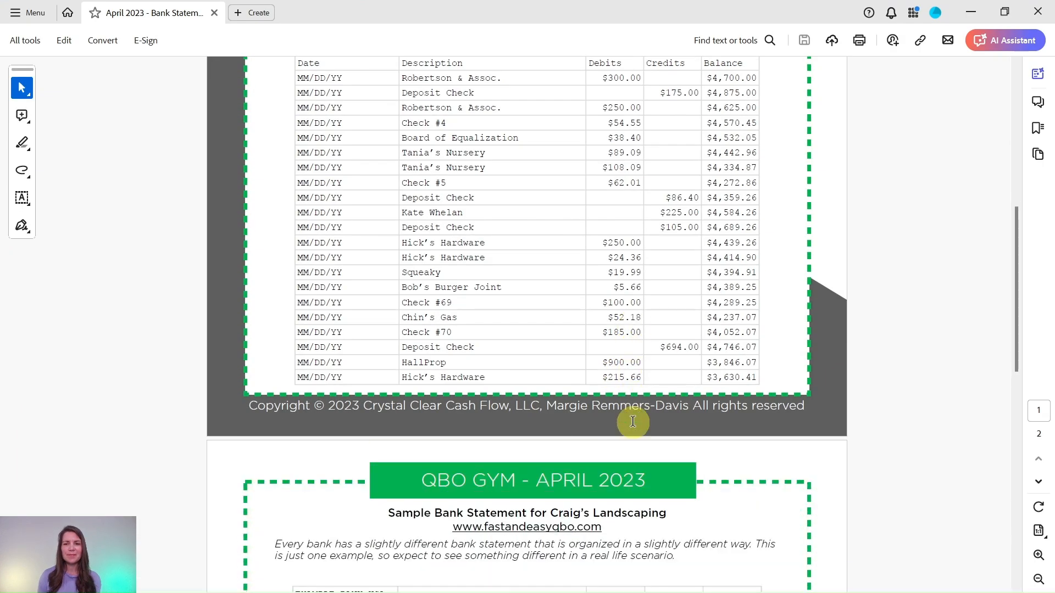
pyautogui.scroll(-4, 628, 437)
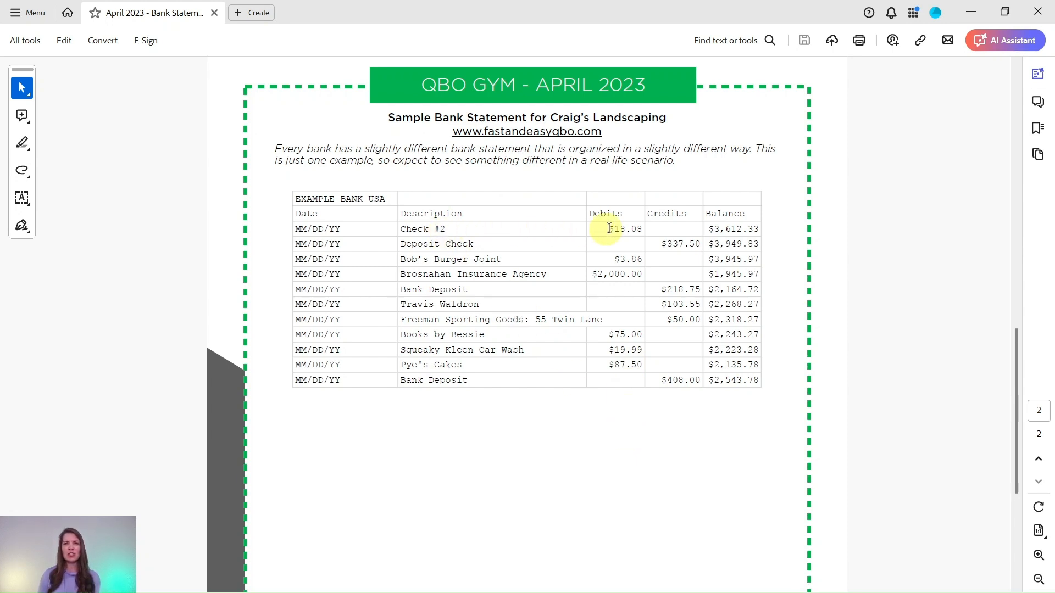
pyautogui.click(970, 13)
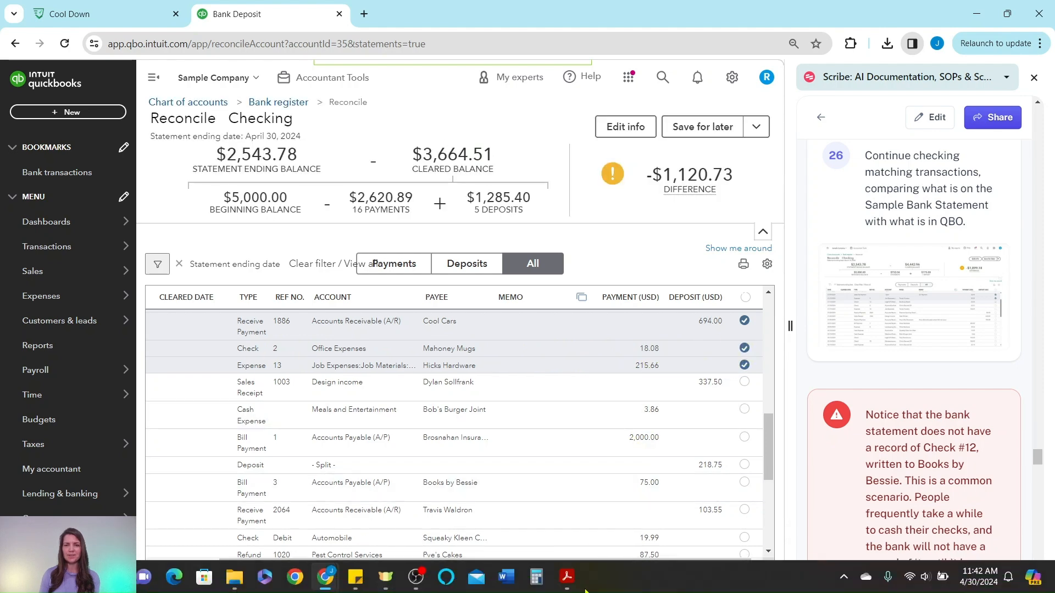
# - Check the deposit on the statement in Adobe Acrobat and mark sales receipt 1003 for 337.50 as cleared in QuickBooks
pyautogui.click(567, 578)
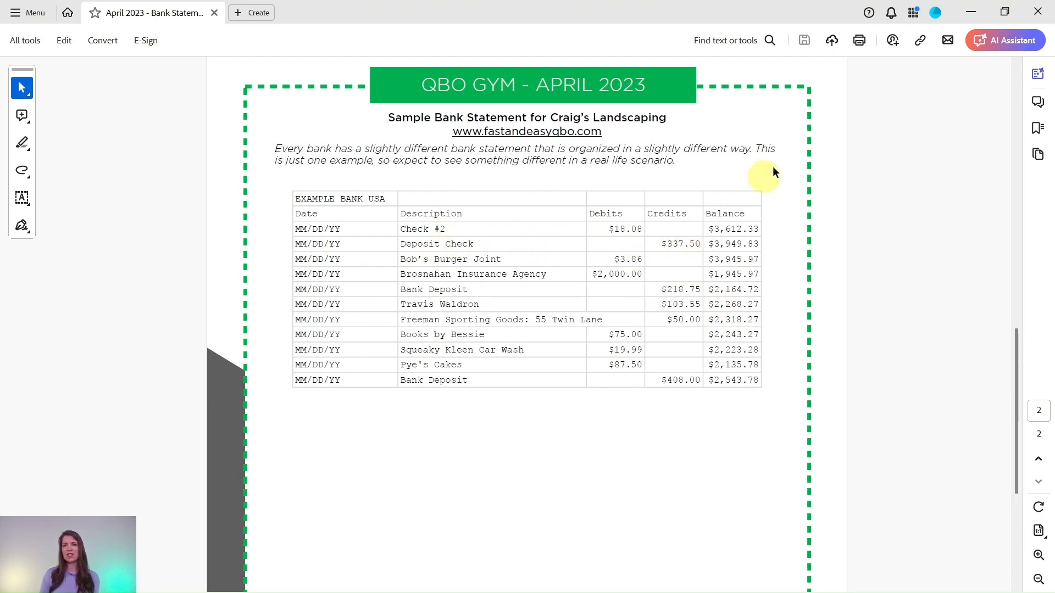
pyautogui.click(957, 17)
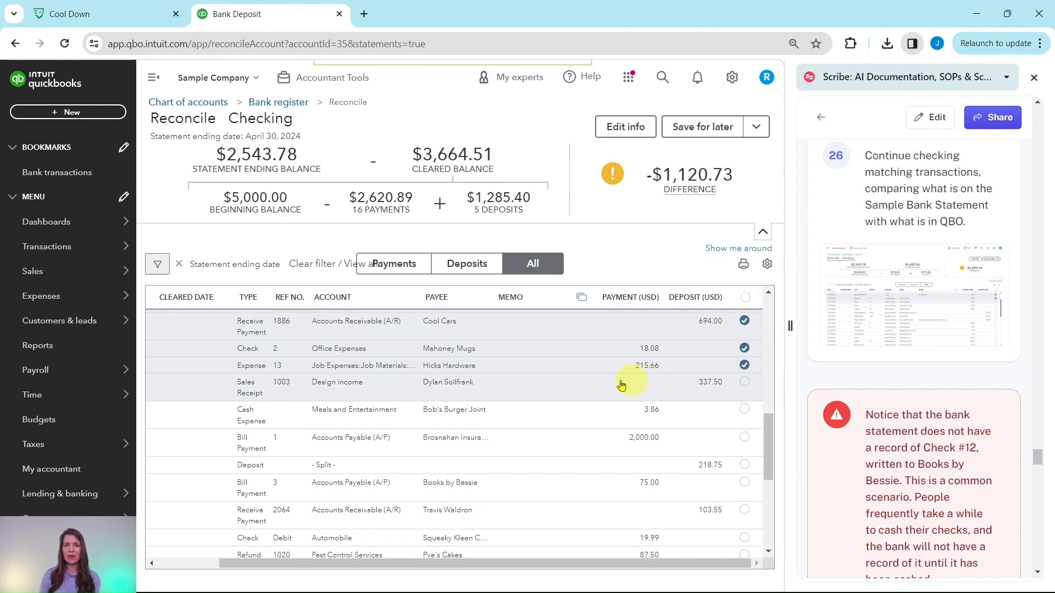
pyautogui.click(743, 384)
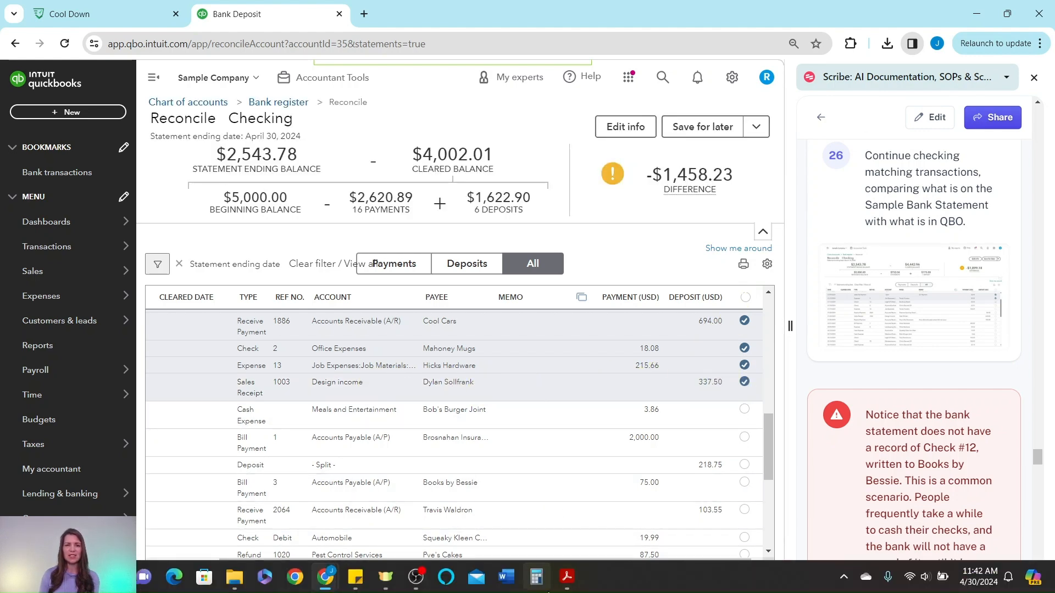
# - Check the statement in Adobe Acrobat and mark the 3.86 Bob's Burger Joint expense and 2,000.00 Brosnahan Insurance bill payment as cleared in QuickBooks
pyautogui.click(568, 576)
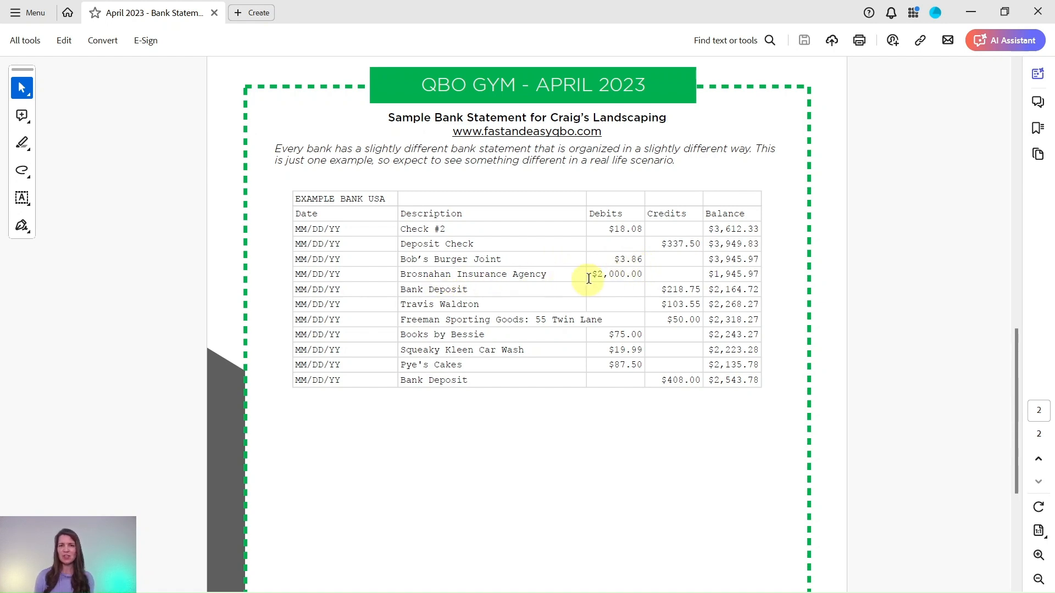
pyautogui.click(972, 12)
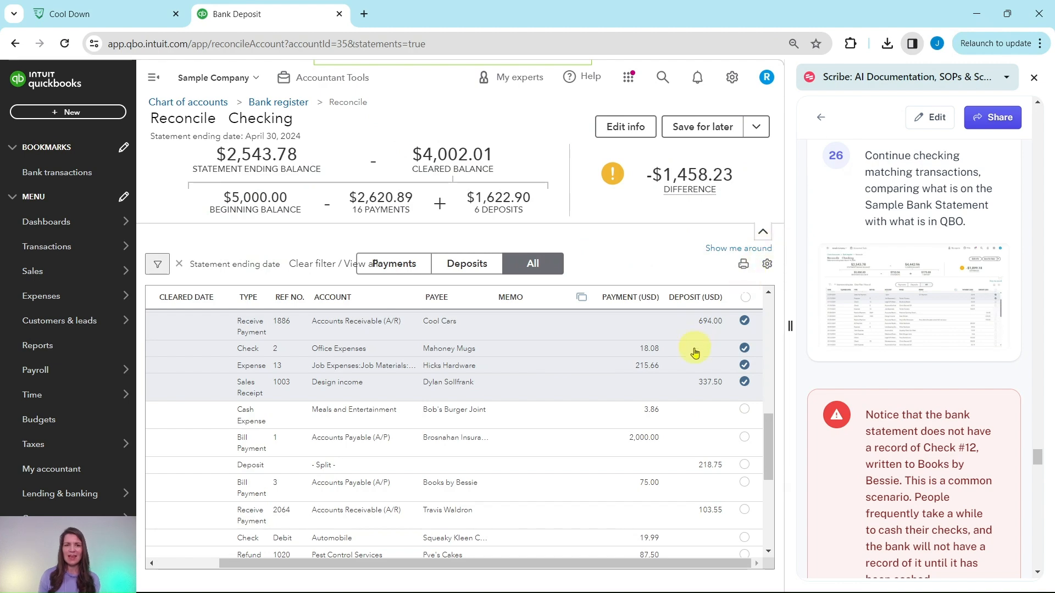
pyautogui.click(745, 412)
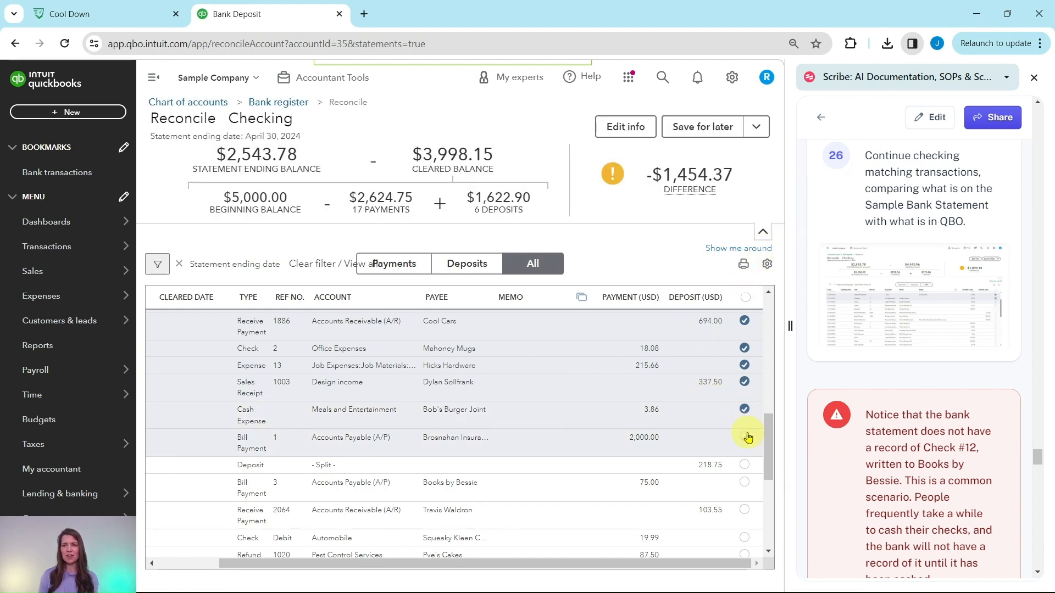
pyautogui.click(746, 439)
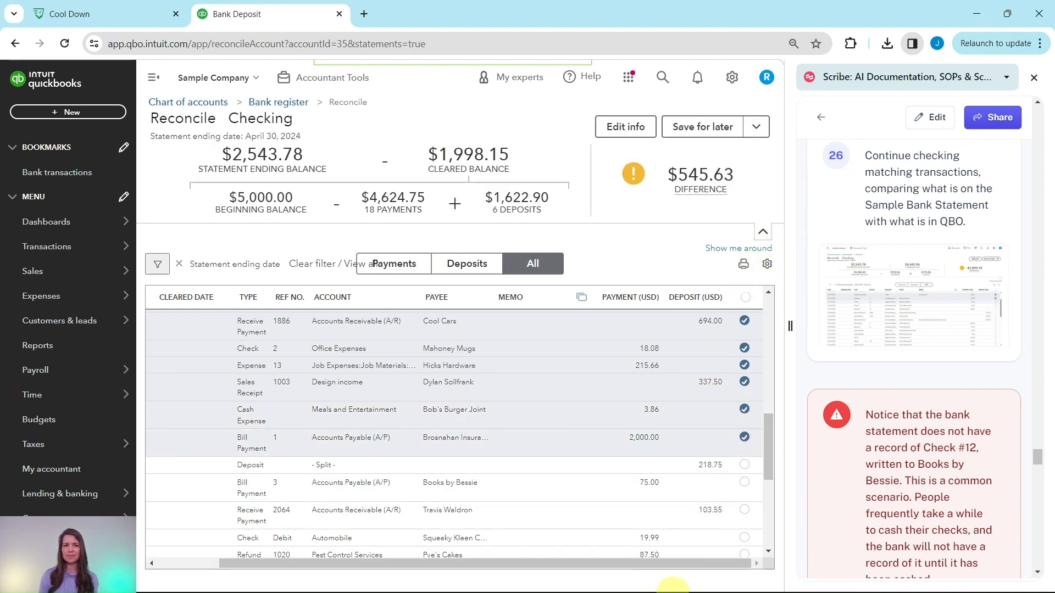
# - Check the bank deposit on the statement in Adobe Acrobat and mark the 218.75 split deposit as cleared in QuickBooks
pyautogui.click(568, 577)
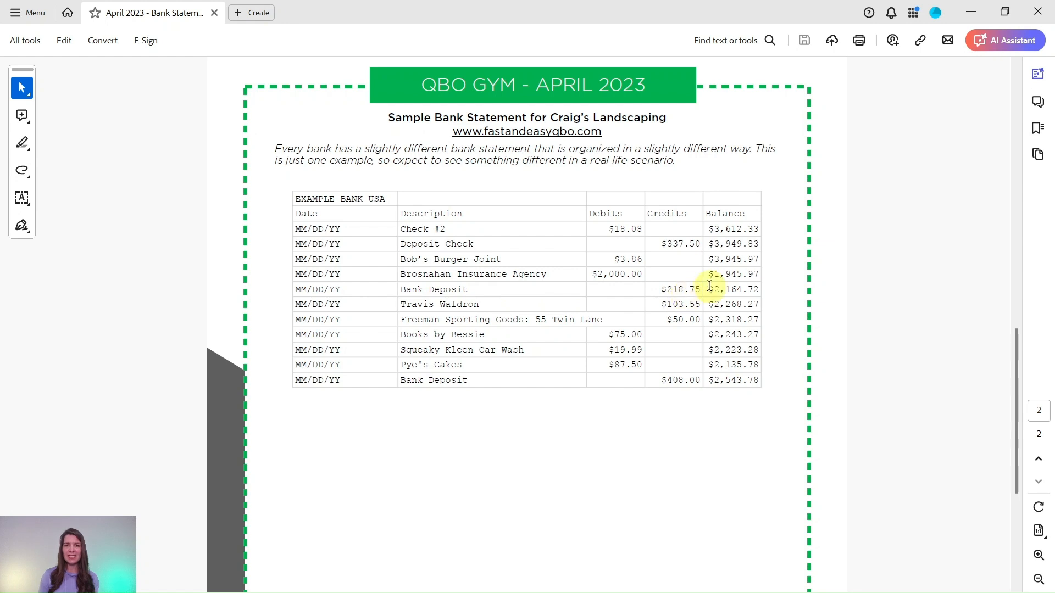
pyautogui.click(975, 20)
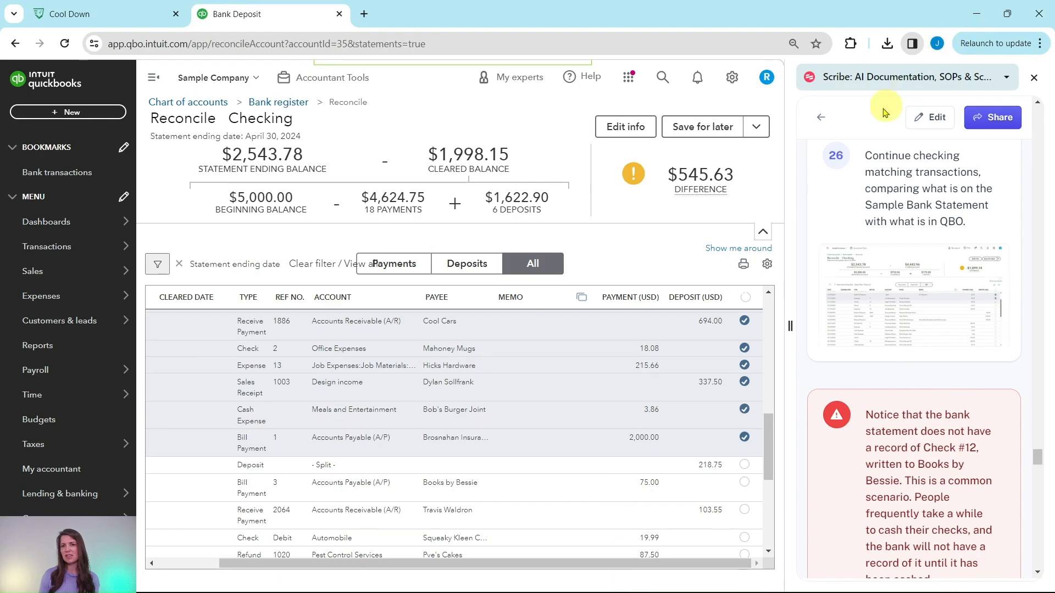
pyautogui.click(744, 466)
# - Check the statement in Adobe Acrobat and mark received payment 2064 for 103.55 and the 50.00 Freeman Sporting Goods payment as cleared in QuickBooks
pyautogui.scroll(-3, 742, 456)
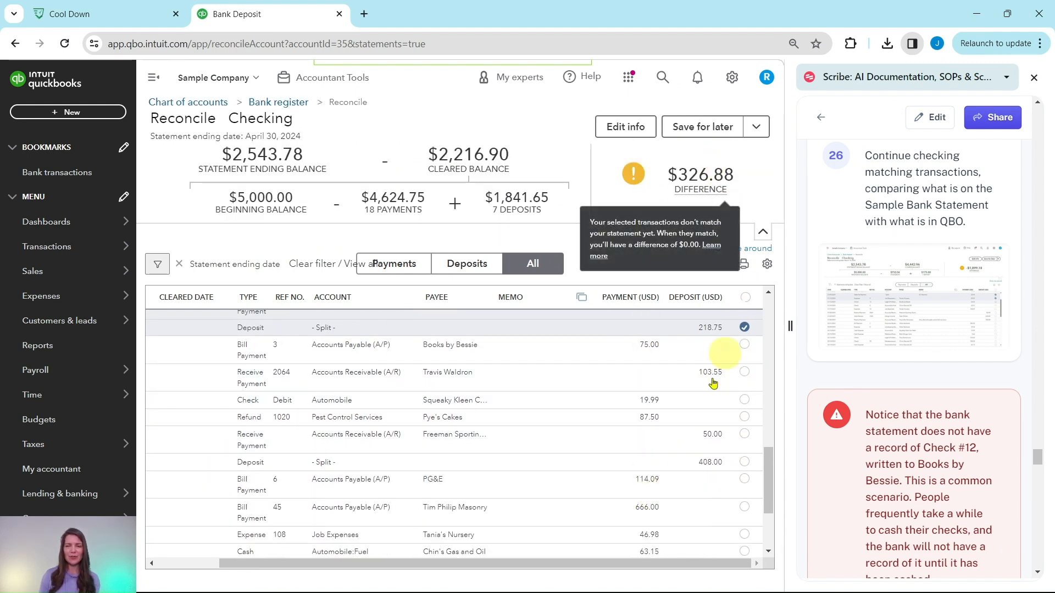
pyautogui.moveTo(652, 582)
pyautogui.click(567, 576)
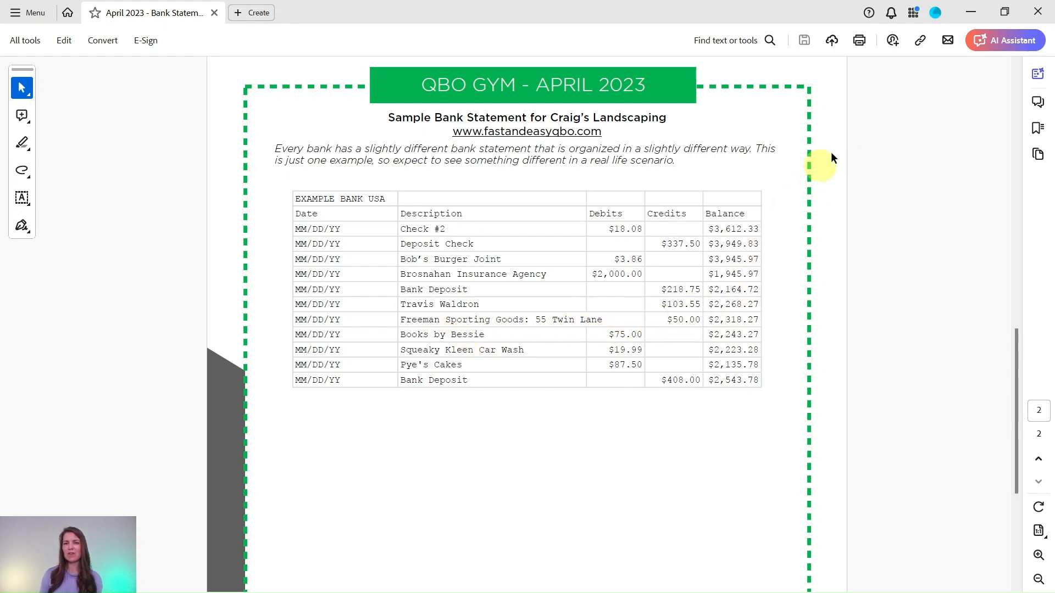
pyautogui.click(970, 12)
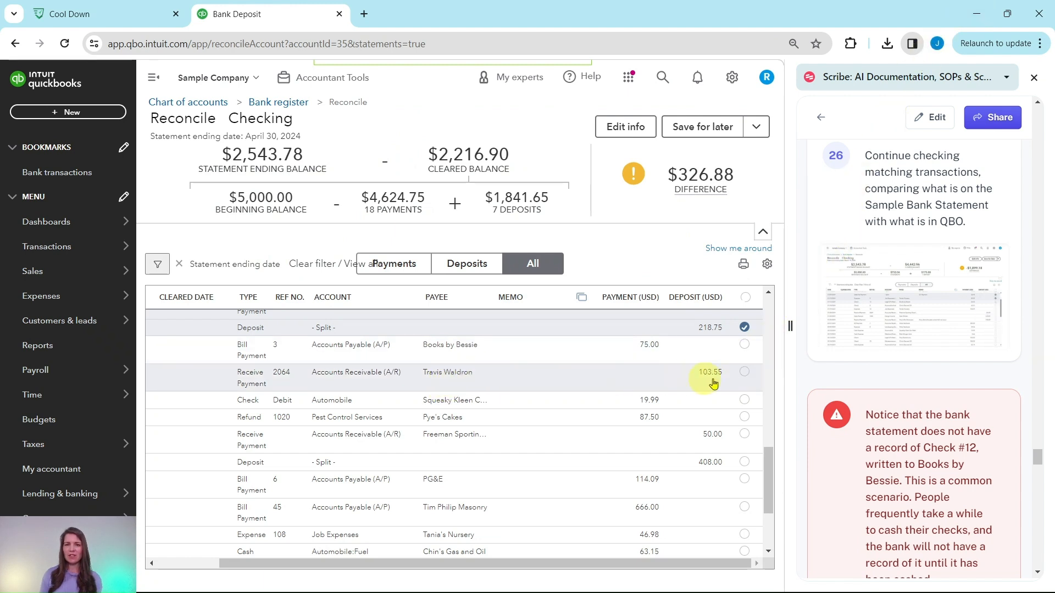
pyautogui.click(745, 379)
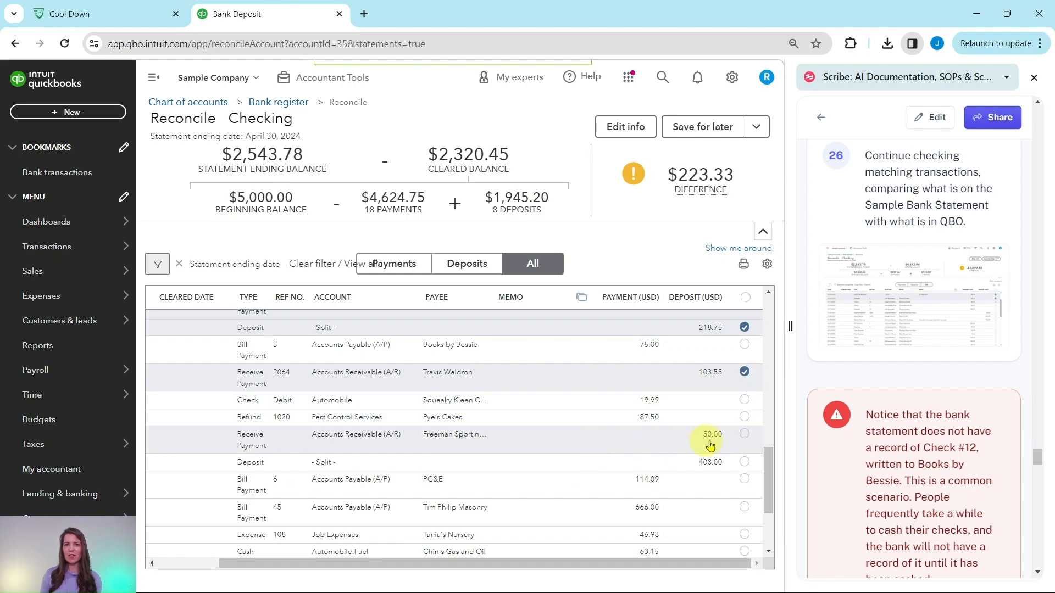
pyautogui.click(745, 435)
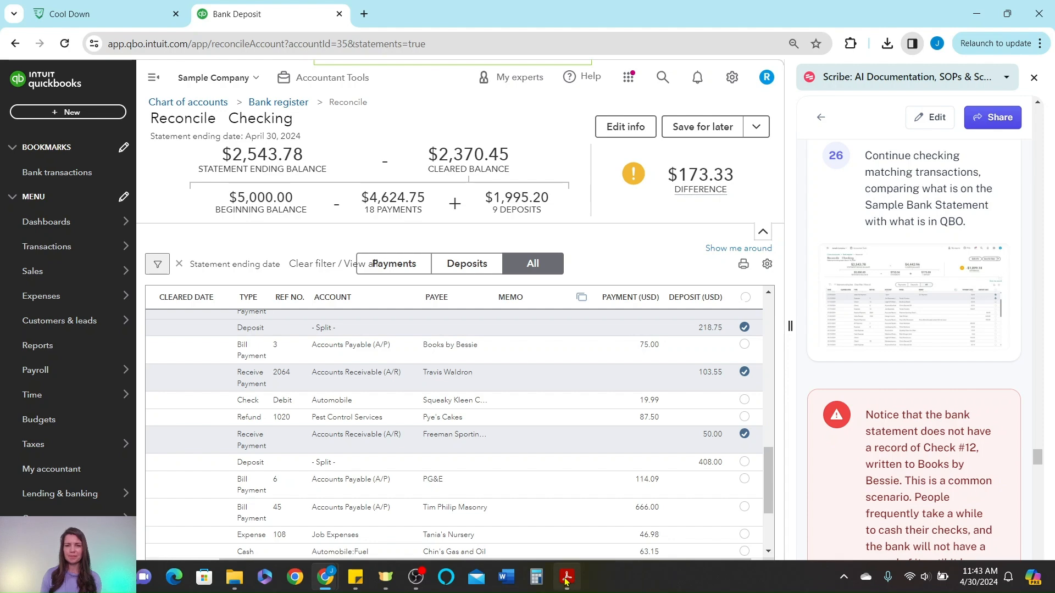
# - Compare the Books by Bessie entries in QuickBooks with the statement in Adobe Acrobat and mark bill payment 3 for 75.00 as cleared
pyautogui.click(569, 584)
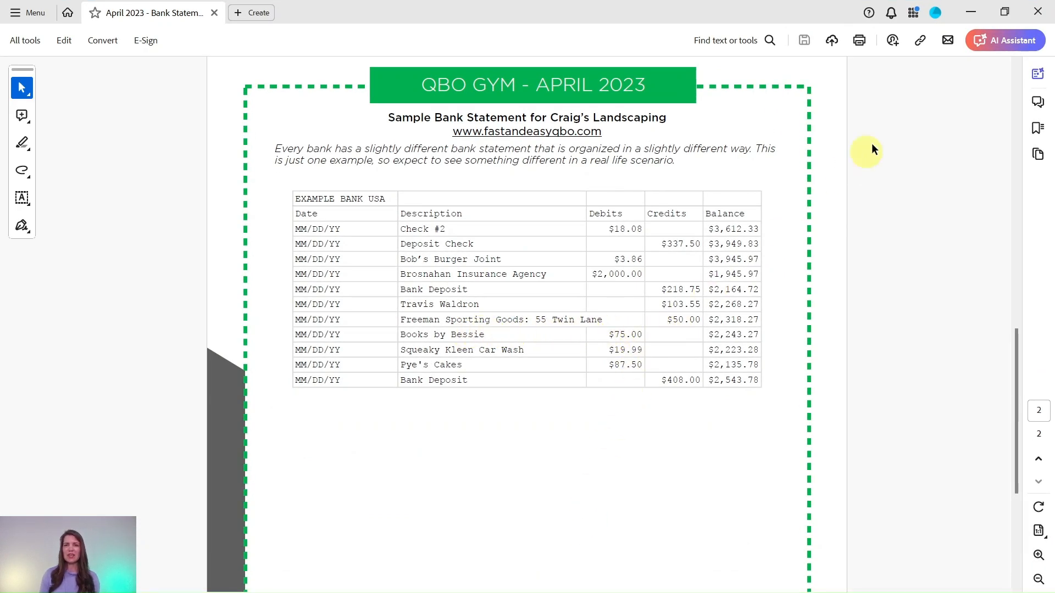
pyautogui.click(970, 16)
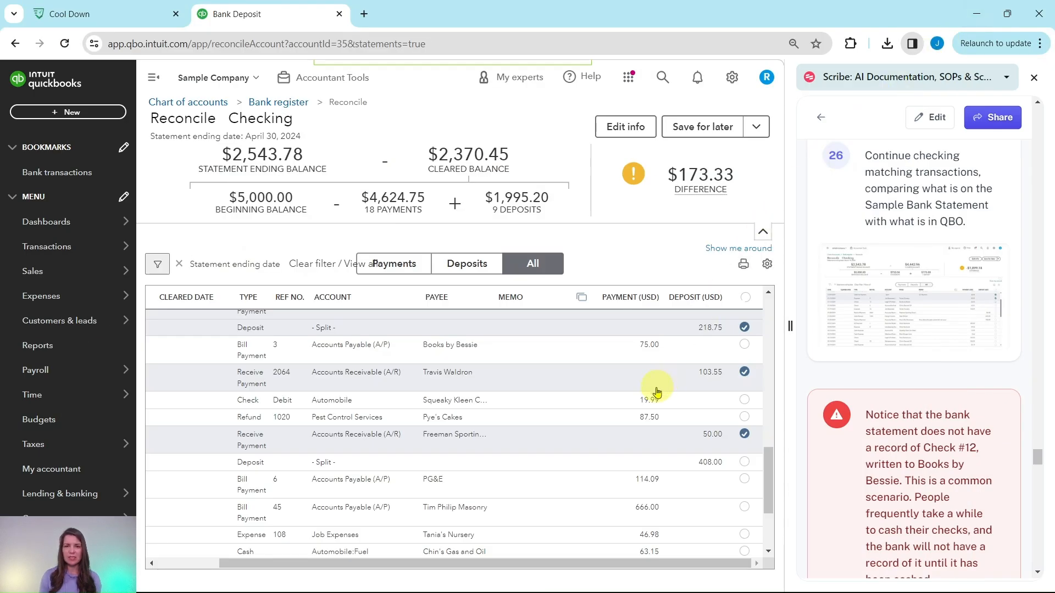
pyautogui.scroll(-1, 658, 395)
pyautogui.scroll(2, 659, 401)
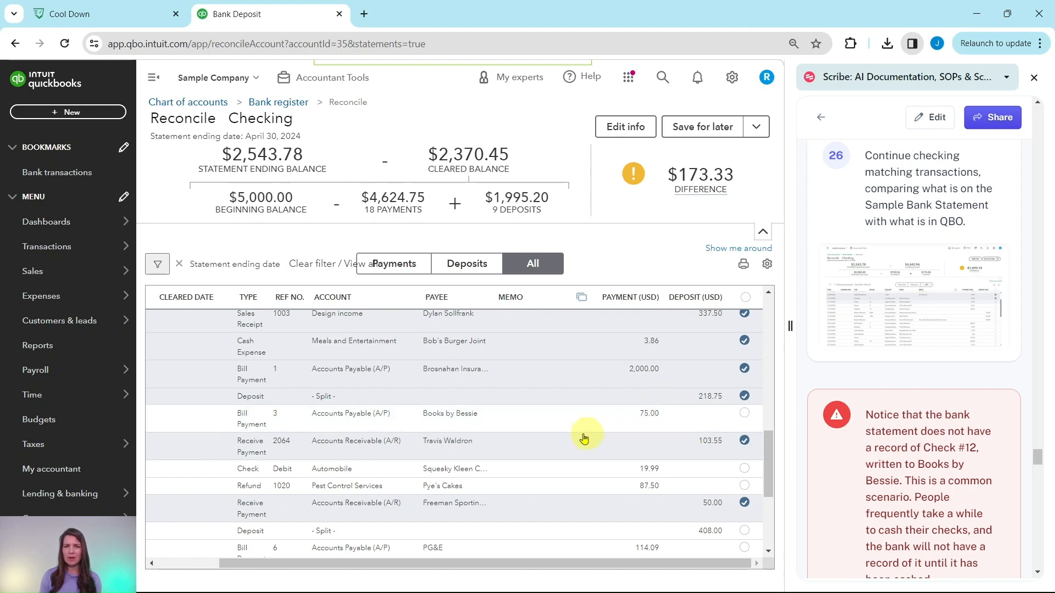
pyautogui.scroll(-4, 954, 411)
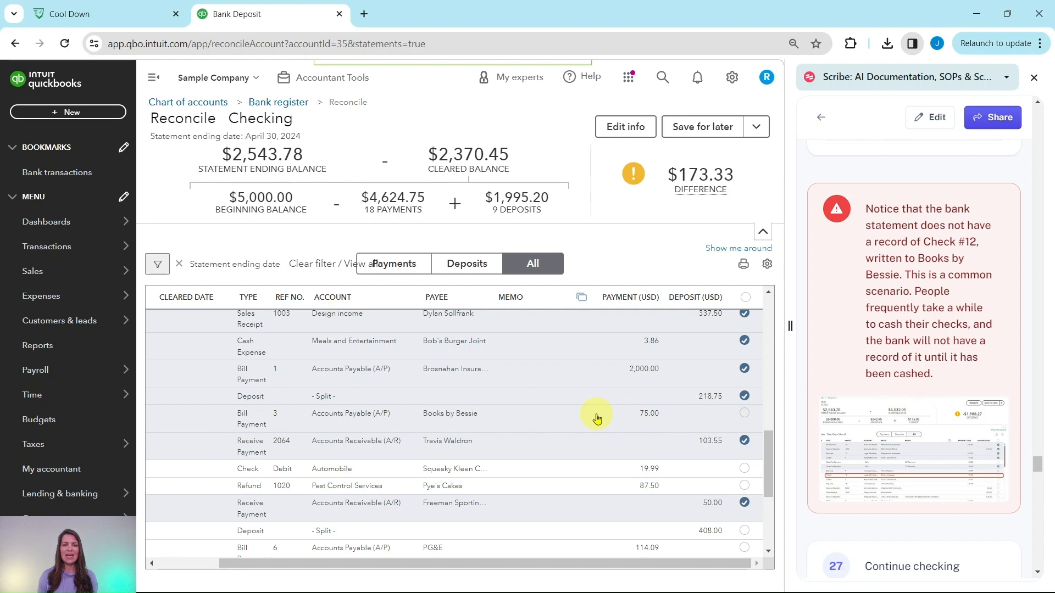
pyautogui.scroll(6, 599, 419)
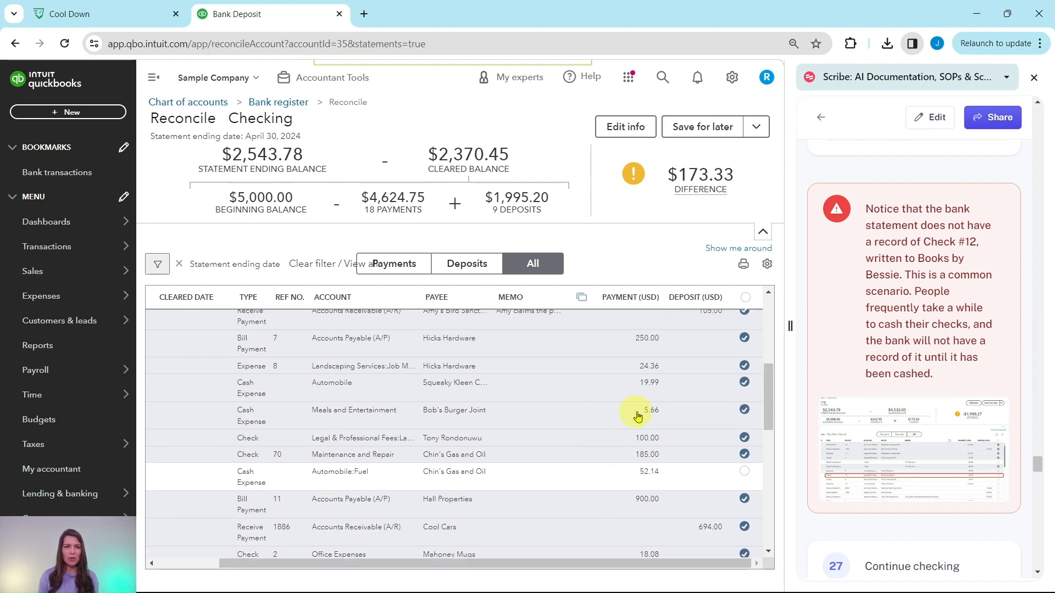
pyautogui.scroll(1, 640, 418)
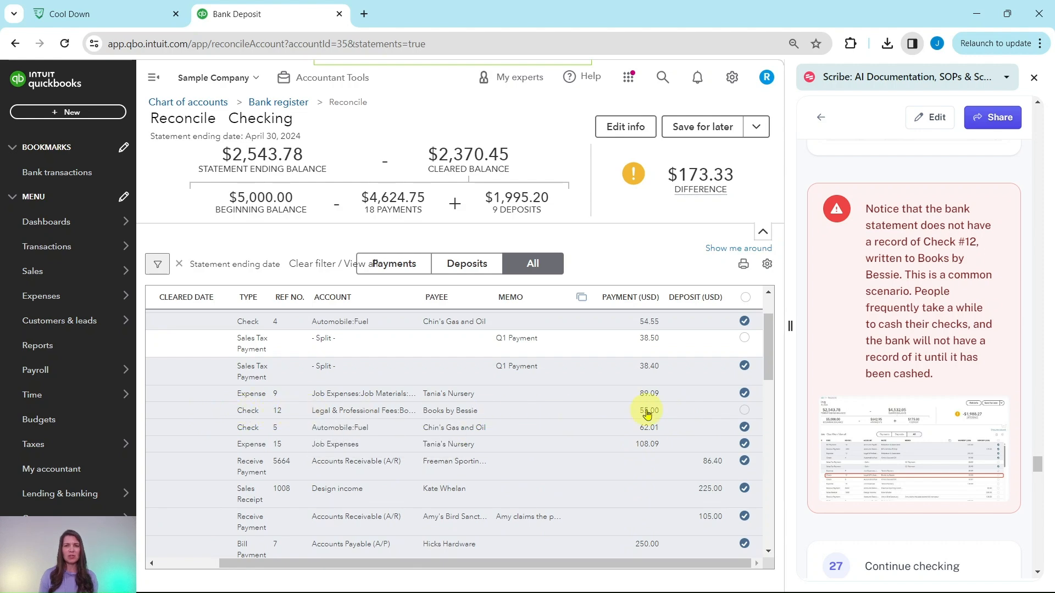
pyautogui.scroll(-1, 675, 429)
pyautogui.scroll(-6, 676, 428)
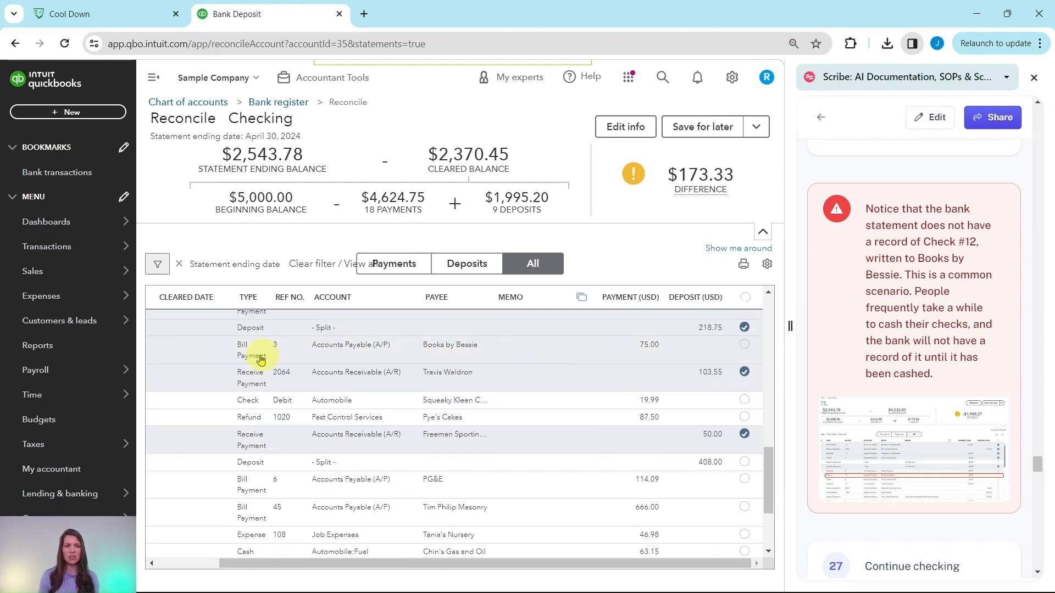
pyautogui.click(568, 577)
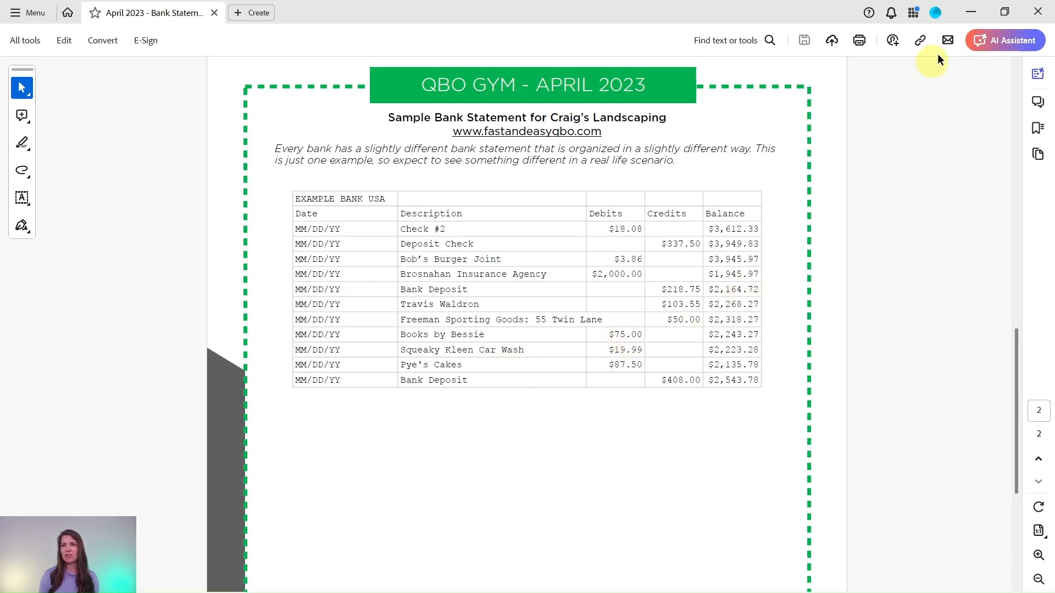
pyautogui.click(970, 12)
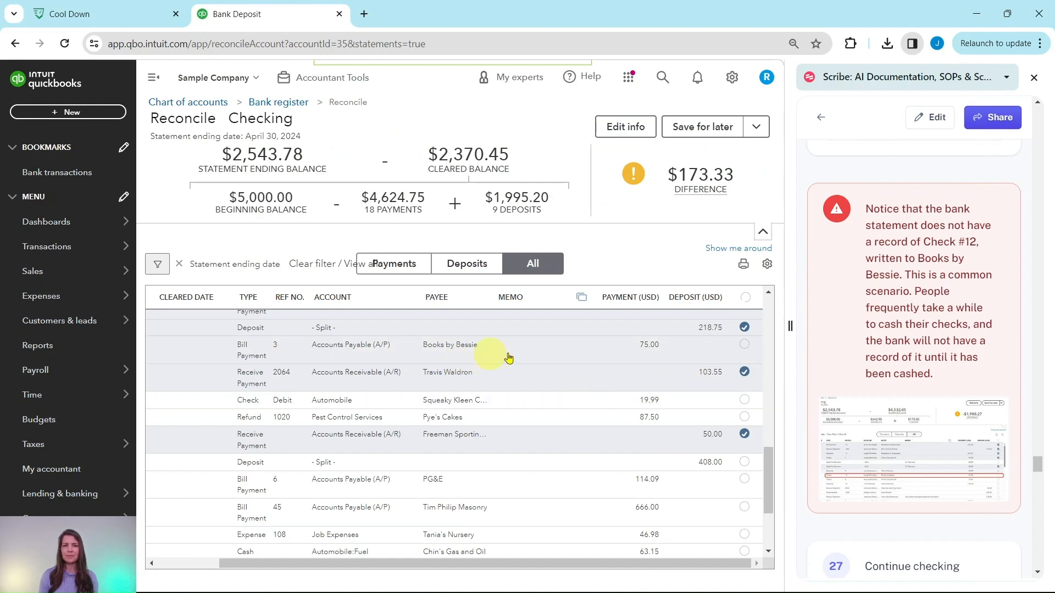
pyautogui.click(745, 345)
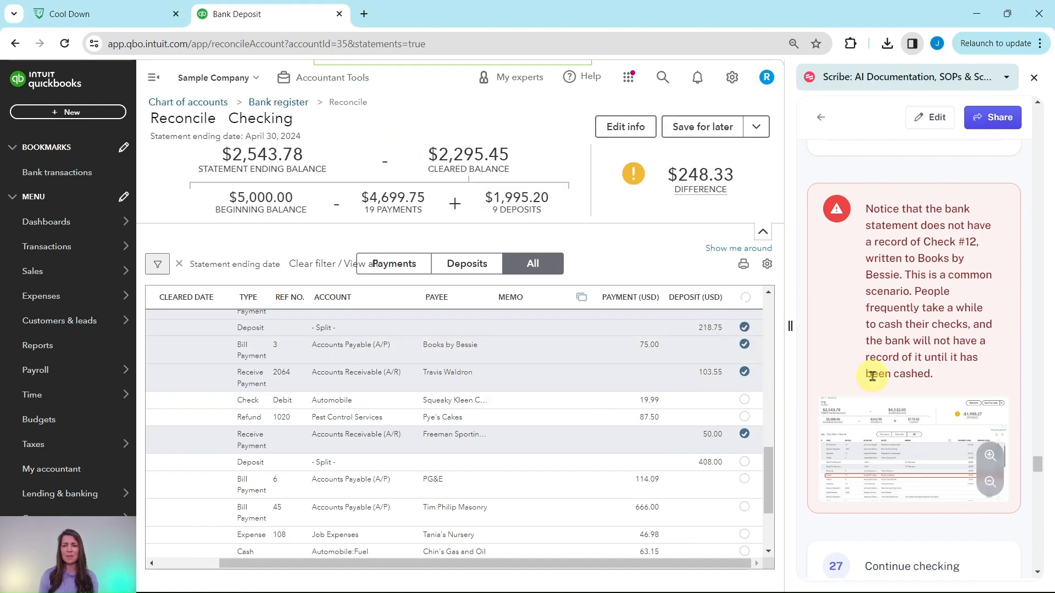
# - Check the statement in Adobe Acrobat and mark the 19.99 Squeaky Kleen Car Wash debit check as cleared in QuickBooks
pyautogui.scroll(-6, 874, 379)
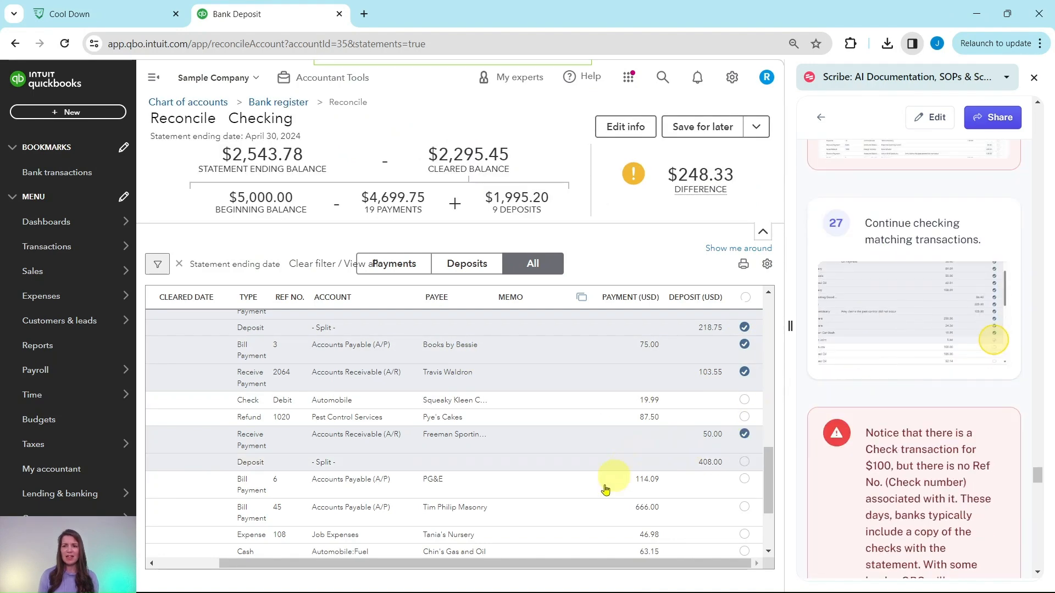
pyautogui.moveTo(530, 591)
pyautogui.click(578, 585)
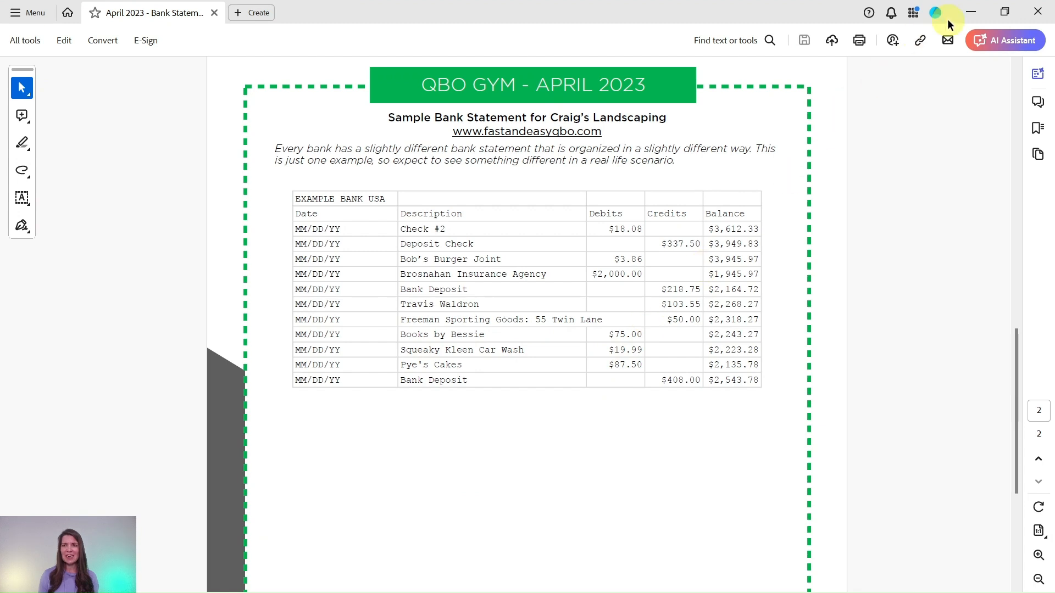
pyautogui.click(970, 12)
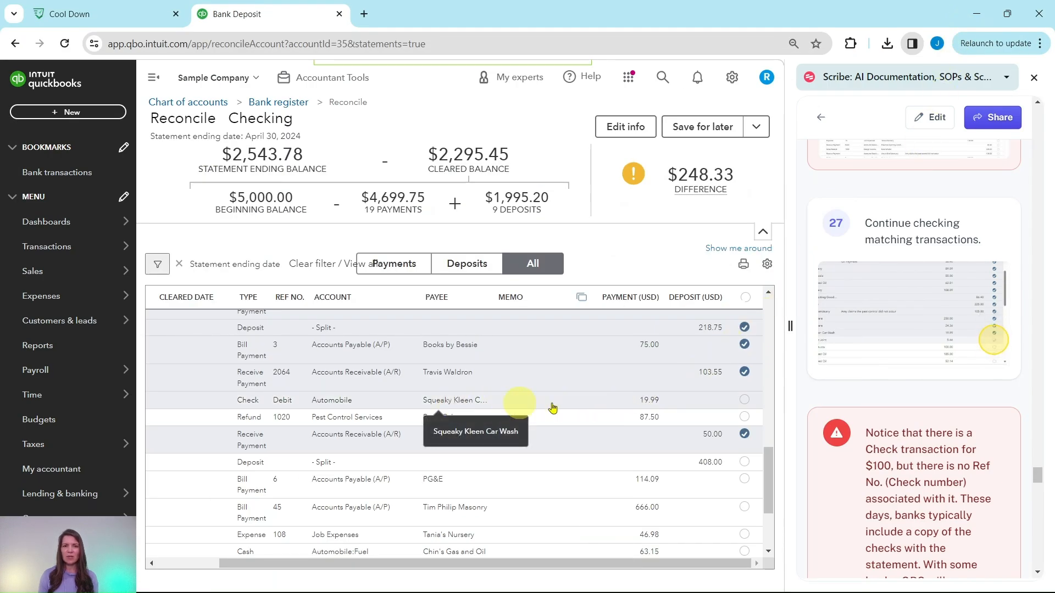
pyautogui.click(744, 400)
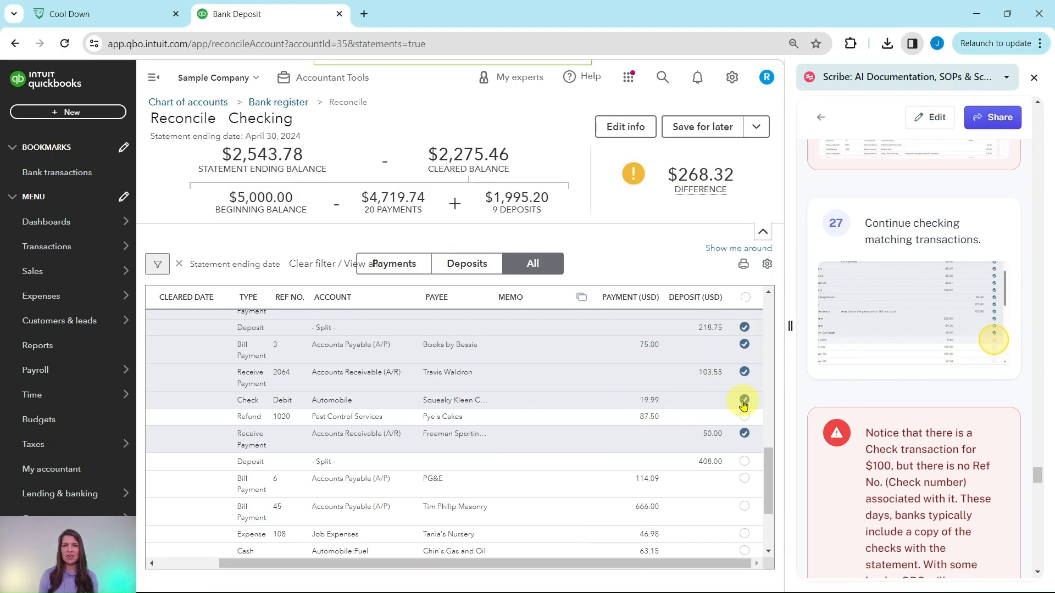
# - Check the statement in Adobe Acrobat and mark the 87.50 Pye's Cakes refund 1020 as cleared in QuickBooks
pyautogui.click(566, 576)
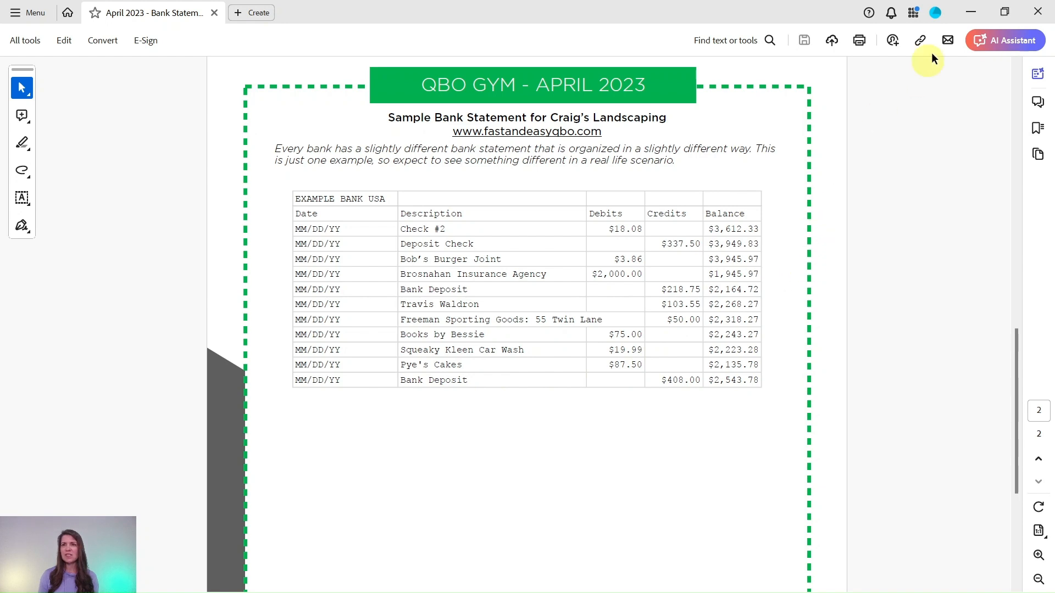
pyautogui.click(967, 12)
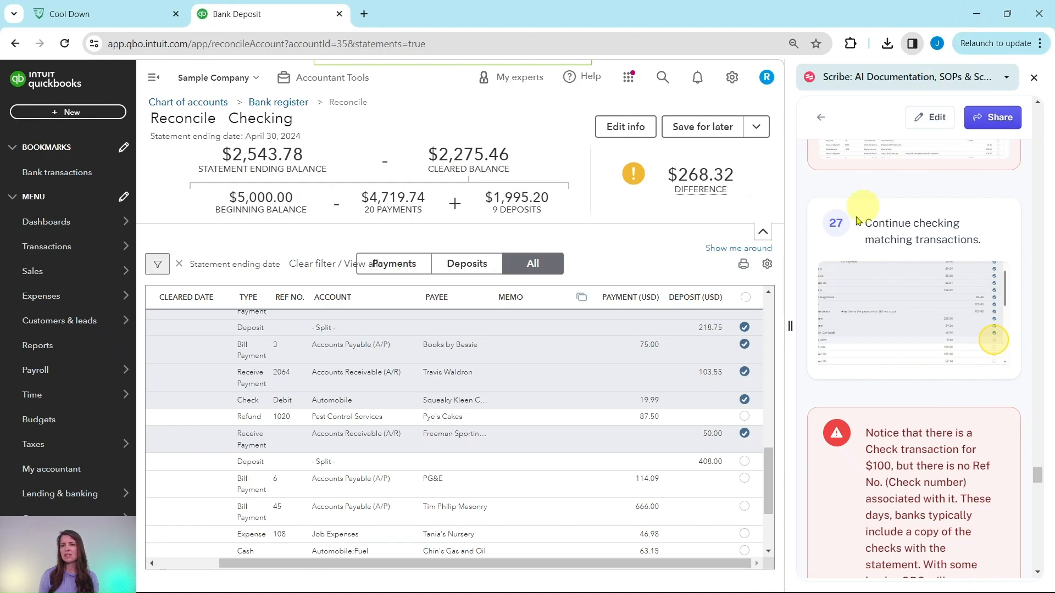
pyautogui.click(744, 418)
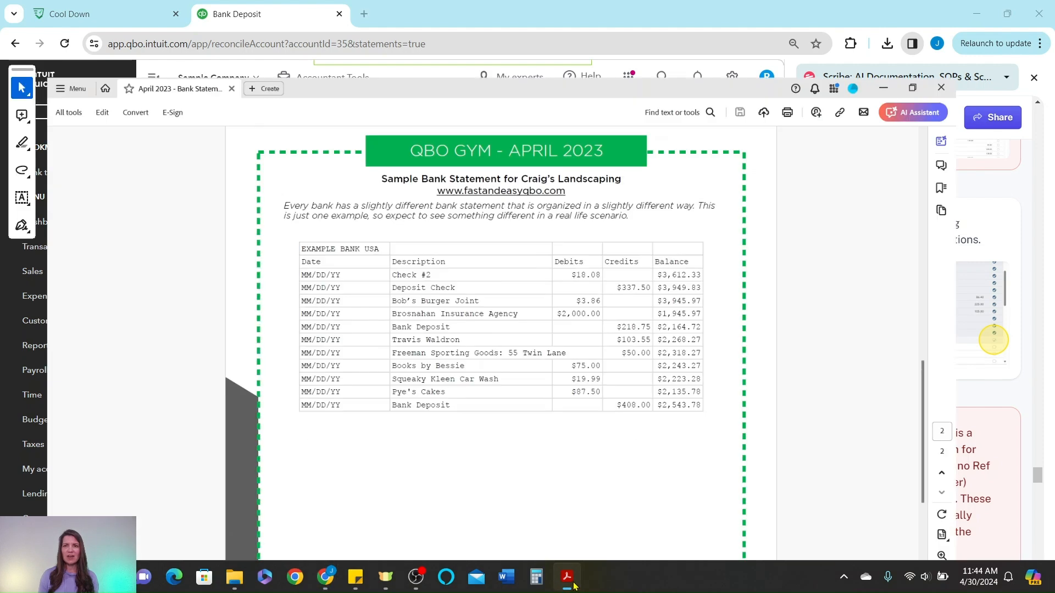
# - Check the final bank deposit on the statement in Adobe Acrobat and mark the 408.00 split deposit as cleared in QuickBooks
pyautogui.click(566, 580)
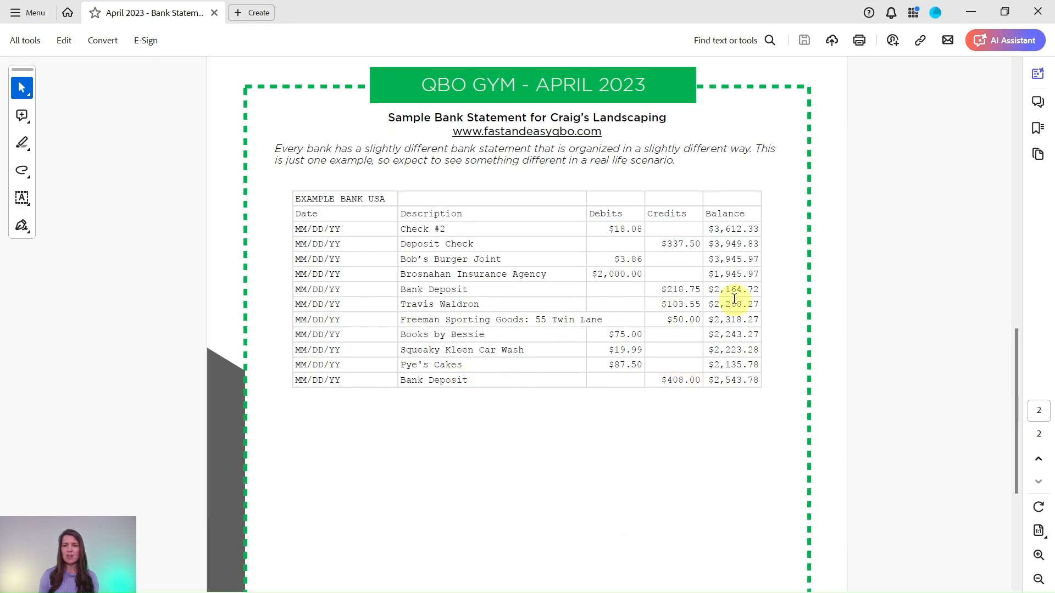
pyautogui.click(972, 14)
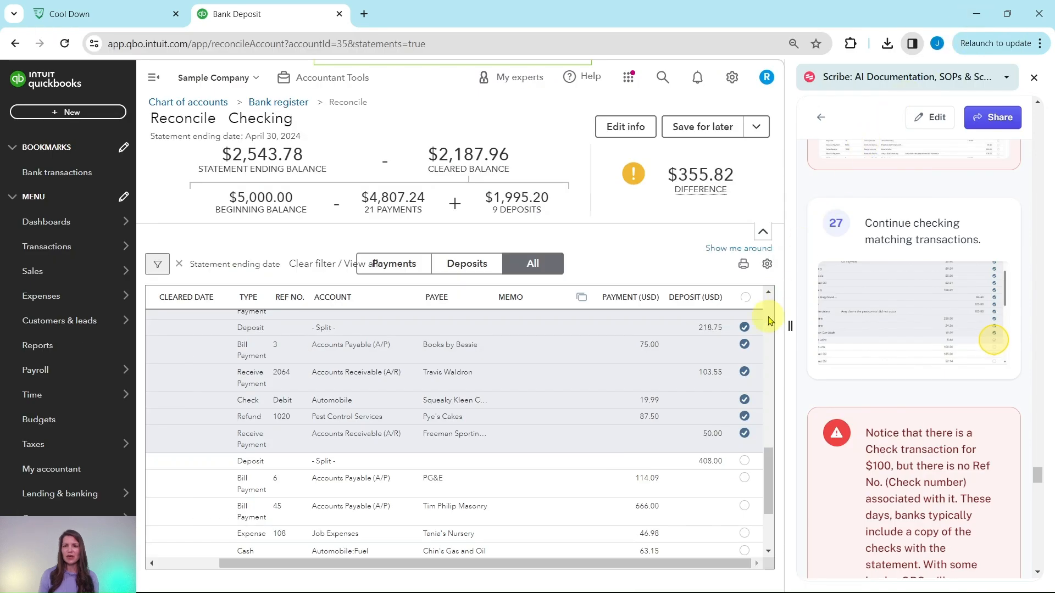
pyautogui.click(743, 462)
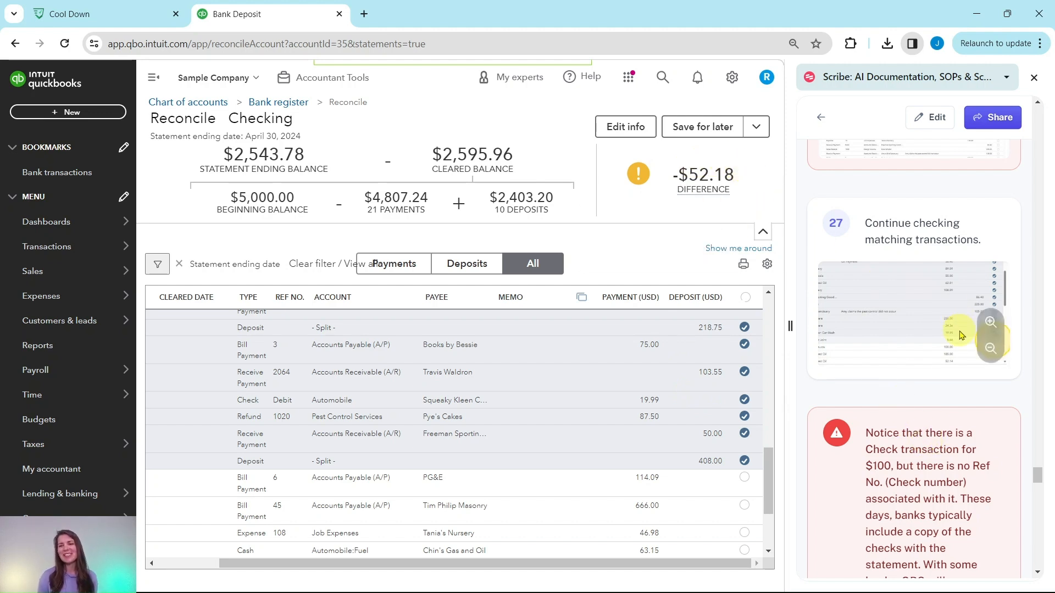
# - Read the guide's note on the 100.00 check without a reference number and look up its check number on the statement in Adobe Acrobat
pyautogui.scroll(-4, 959, 337)
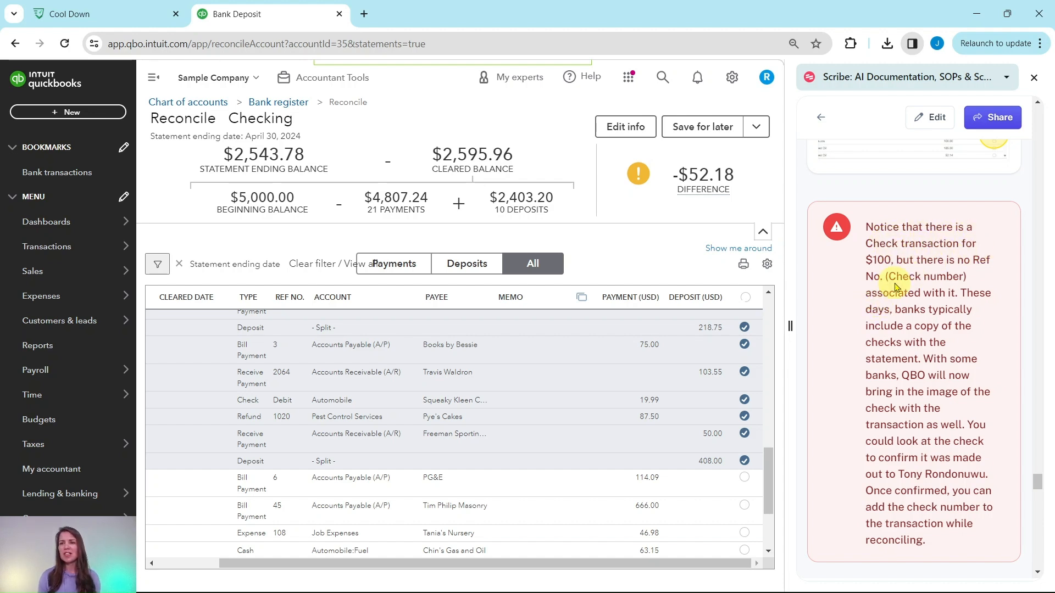
pyautogui.scroll(5, 637, 434)
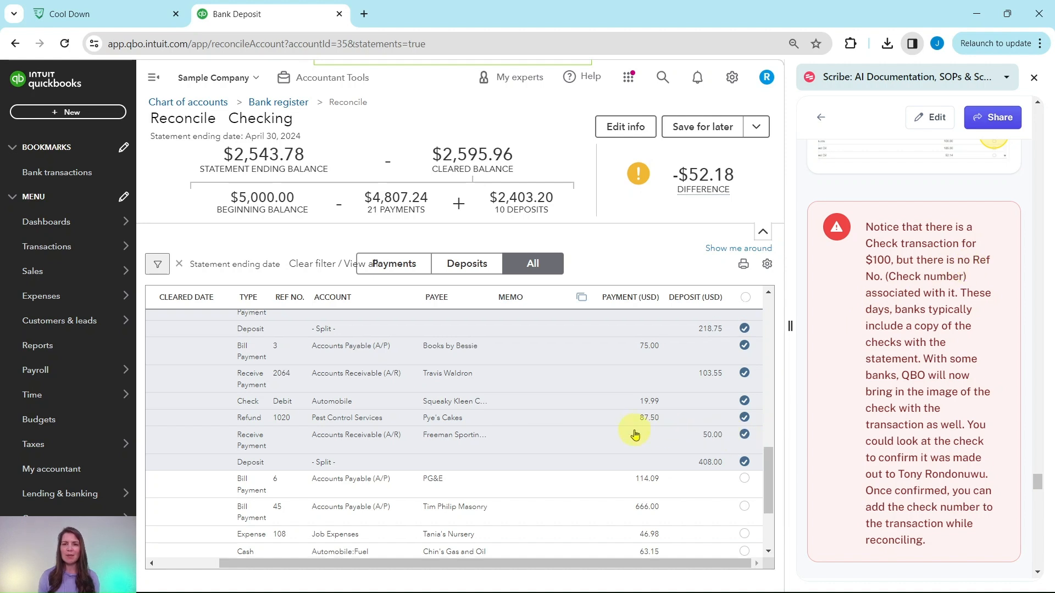
pyautogui.scroll(2, 637, 433)
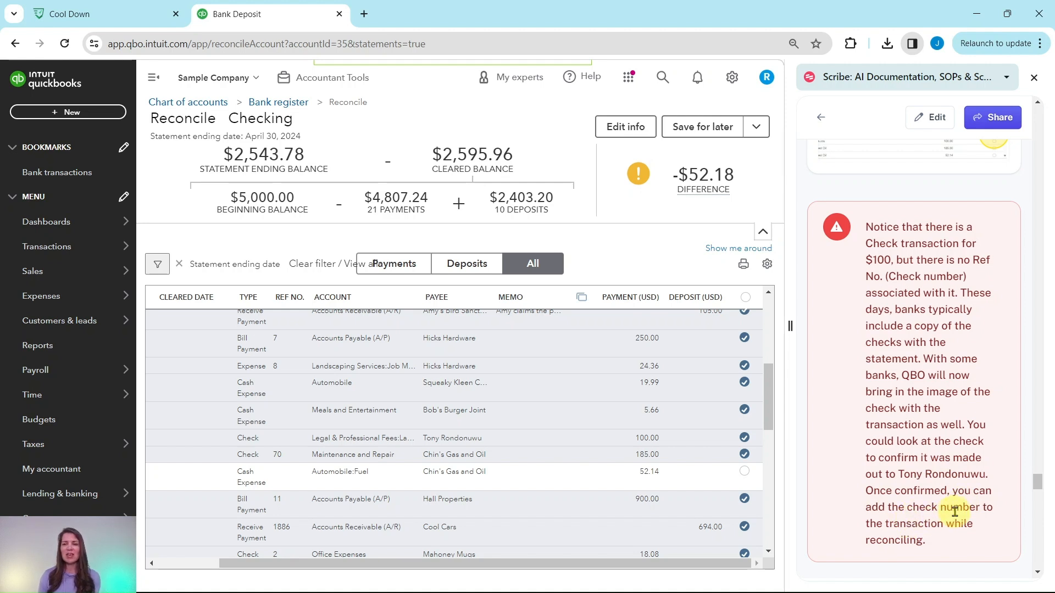
pyautogui.scroll(-4, 955, 467)
pyautogui.scroll(-2, 950, 450)
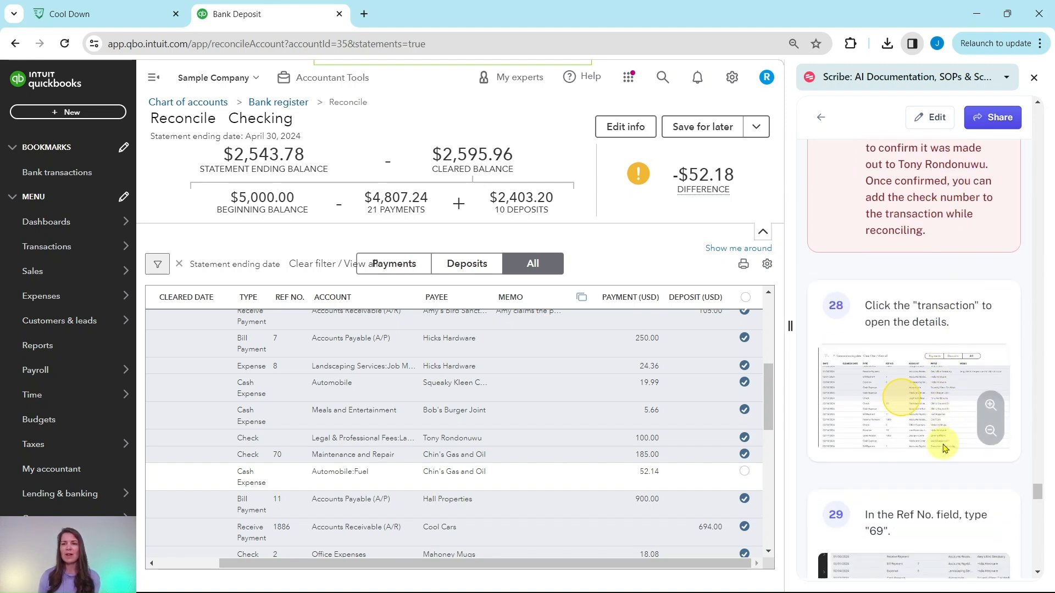
pyautogui.scroll(-1, 956, 447)
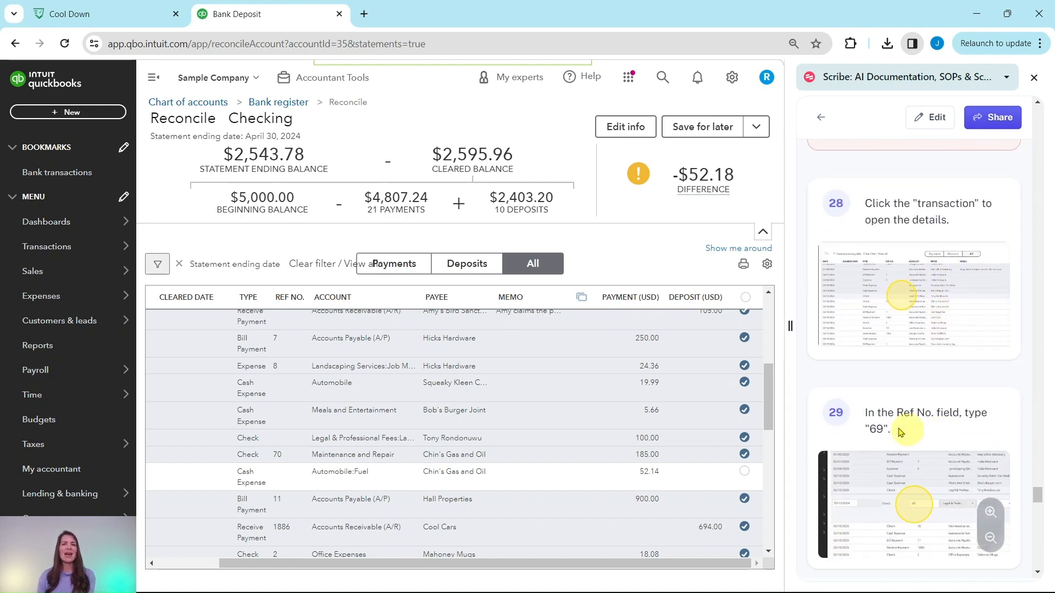
pyautogui.click(567, 583)
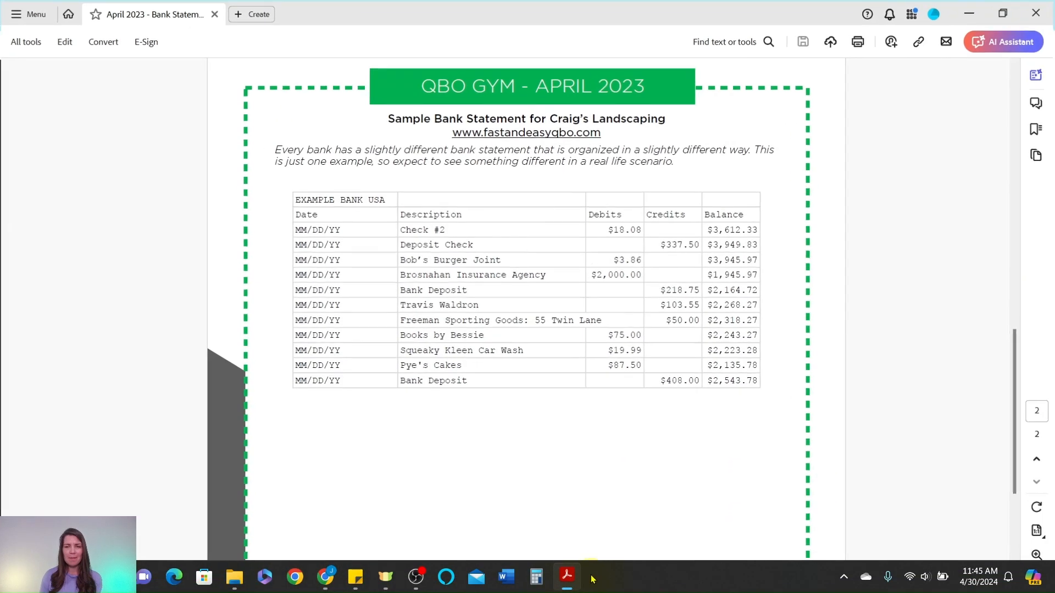
pyautogui.scroll(1, 582, 395)
pyautogui.scroll(4, 583, 356)
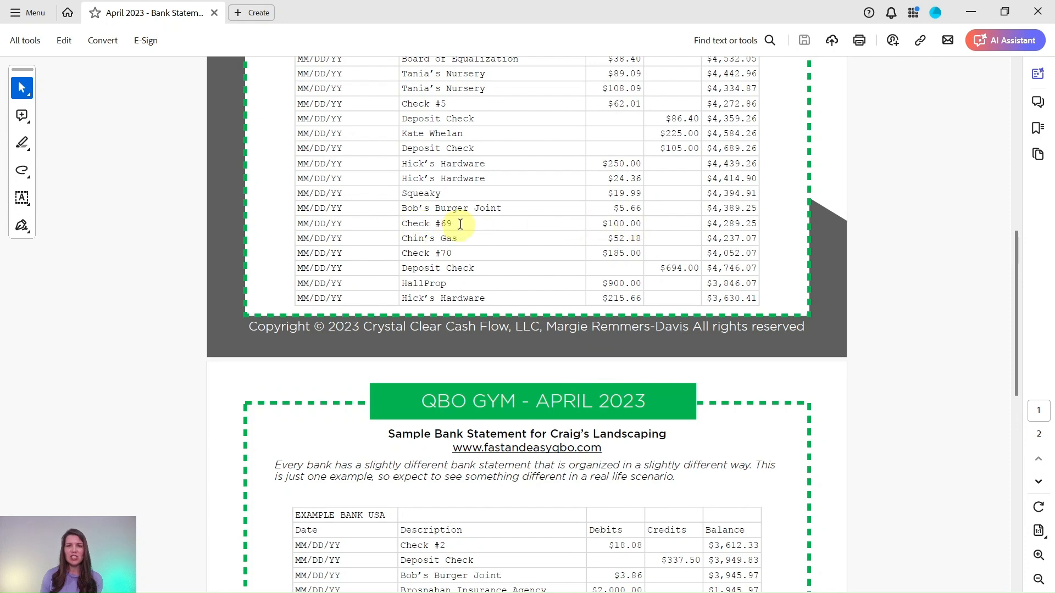
pyautogui.click(969, 12)
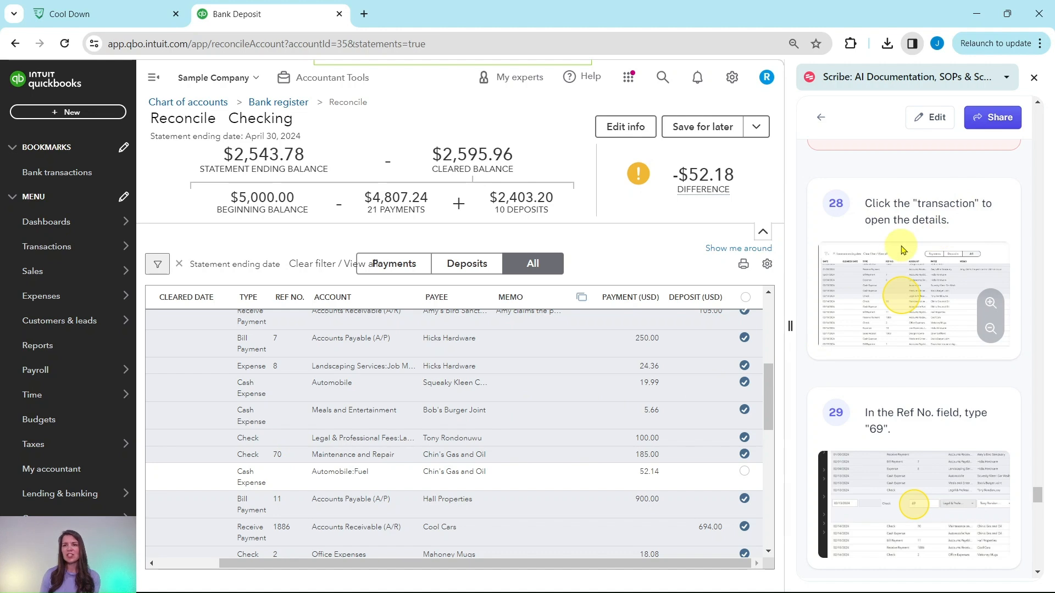
# - In QuickBooks, set the reference number of the 100.00 legal and professional fees check to 69 and save it
pyautogui.click(283, 437)
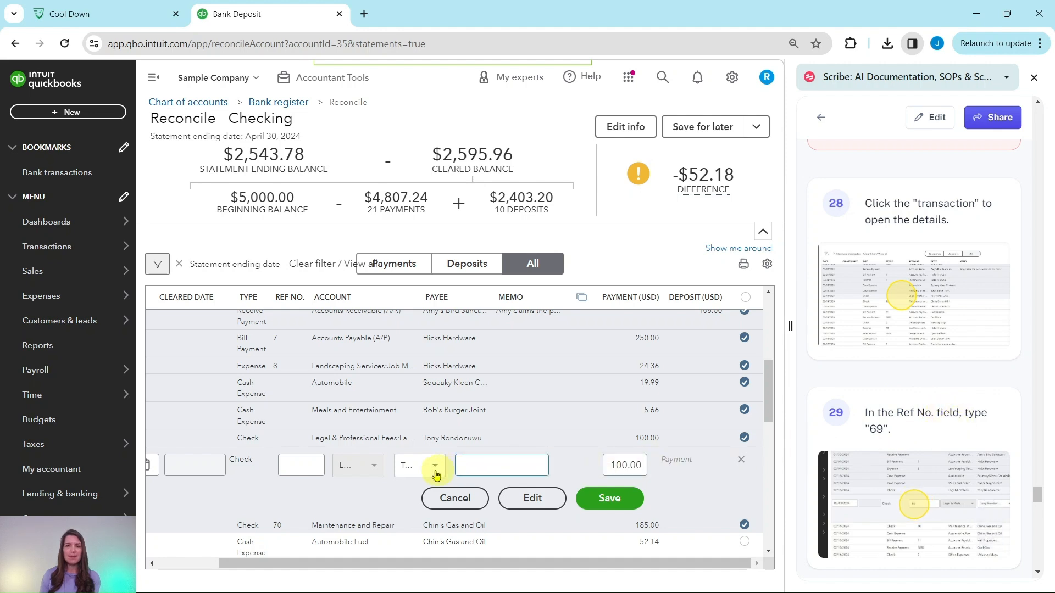
pyautogui.click(302, 467)
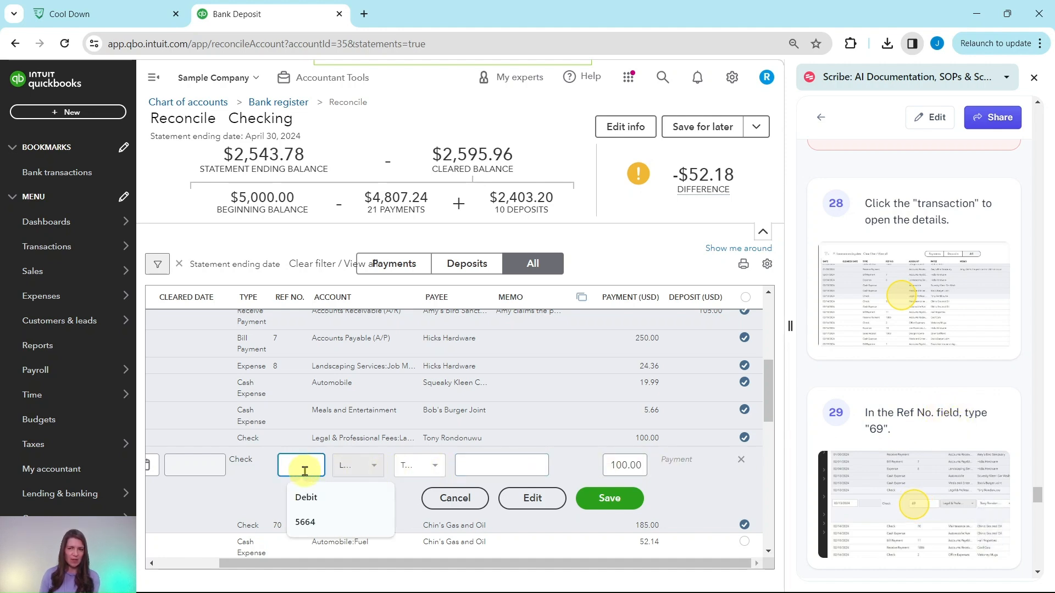
pyautogui.write('69')
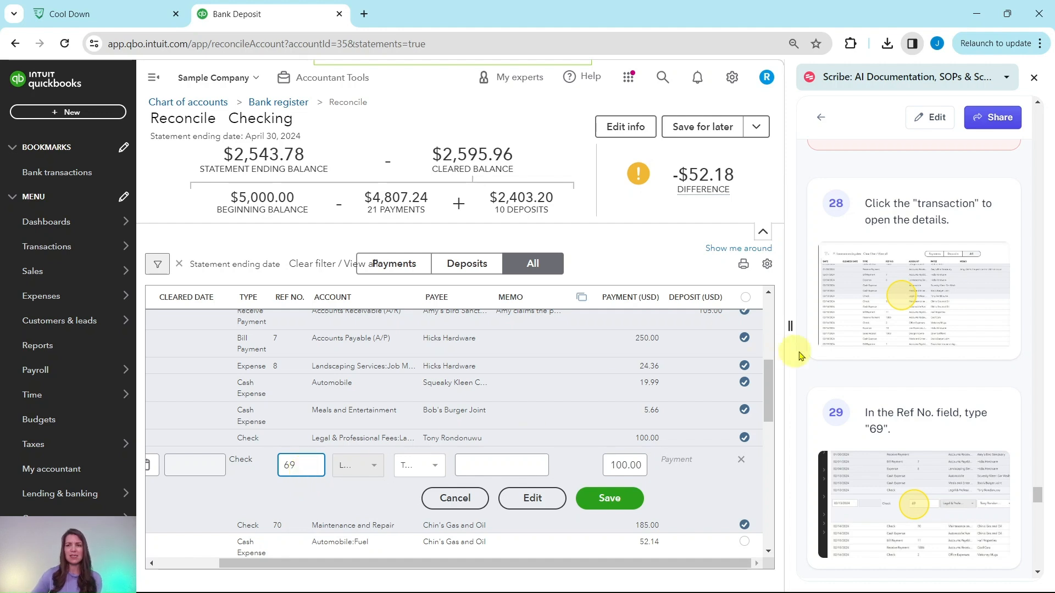
pyautogui.scroll(-7, 915, 354)
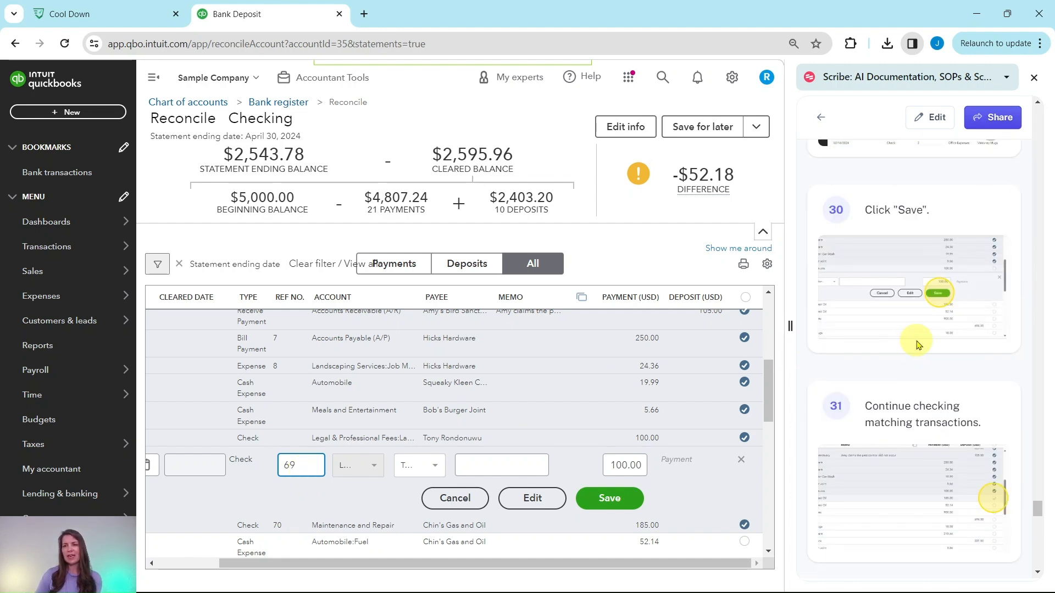
pyautogui.click(612, 505)
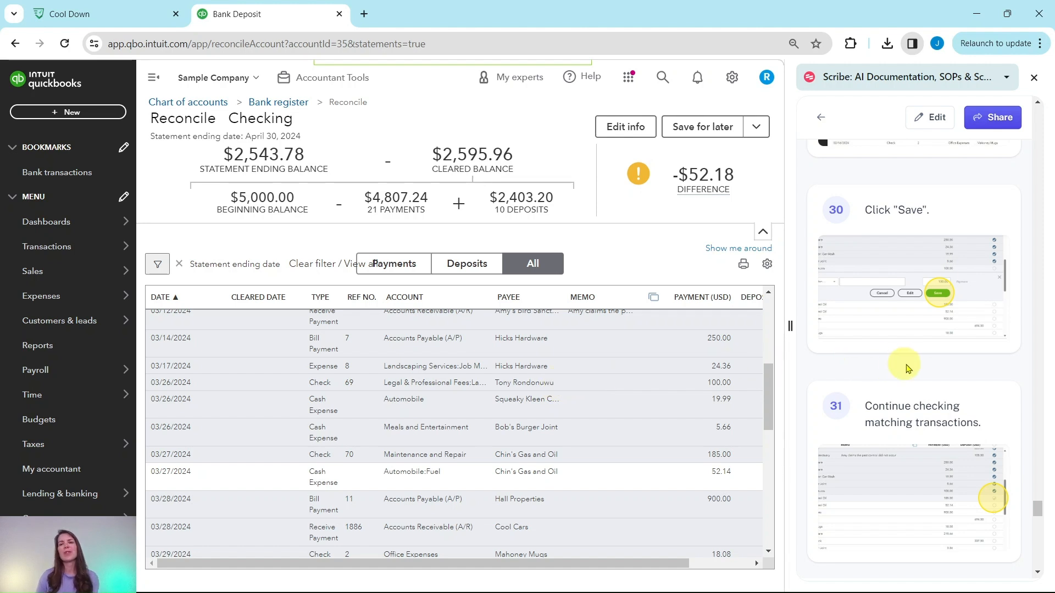
# - Following the guide's mismatch note, correct the Chin's Gas and Oil fuel expense amount to 52.18 and save it
pyautogui.scroll(-6, 907, 364)
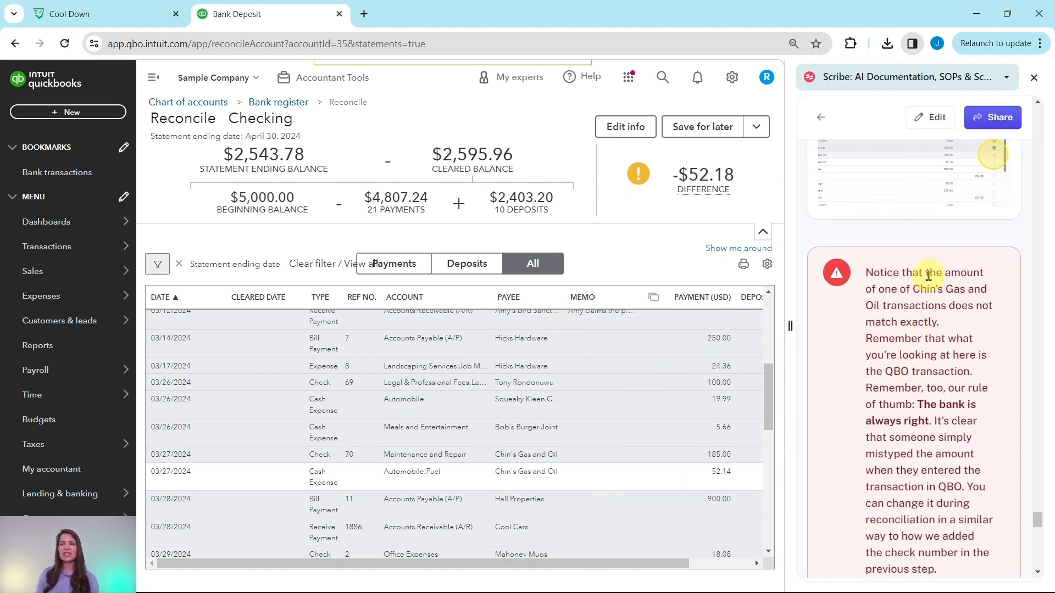
pyautogui.scroll(-1, 928, 283)
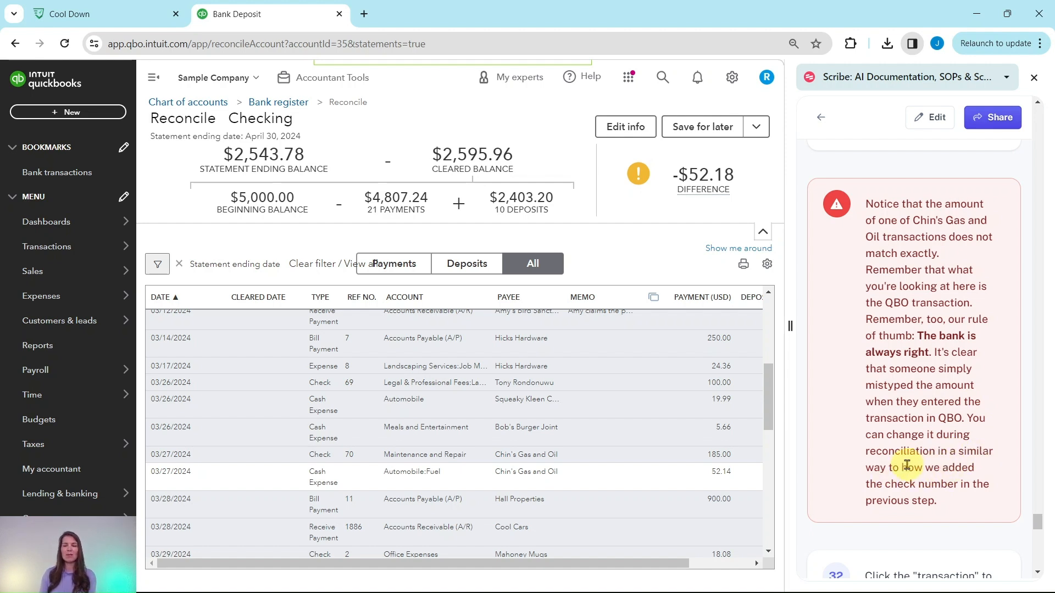
pyautogui.scroll(-2, 922, 450)
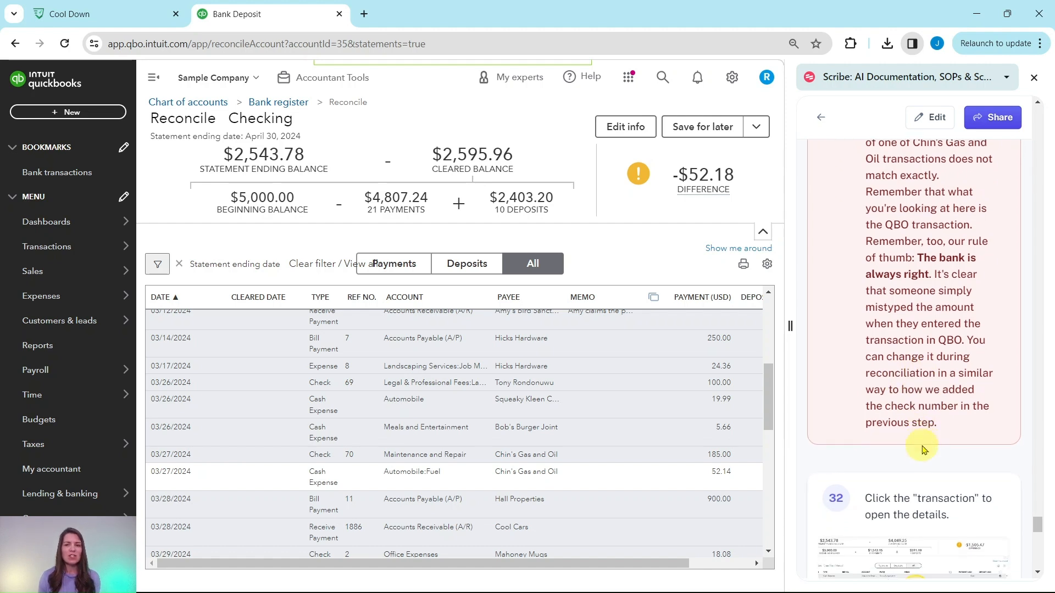
pyautogui.scroll(-6, 923, 450)
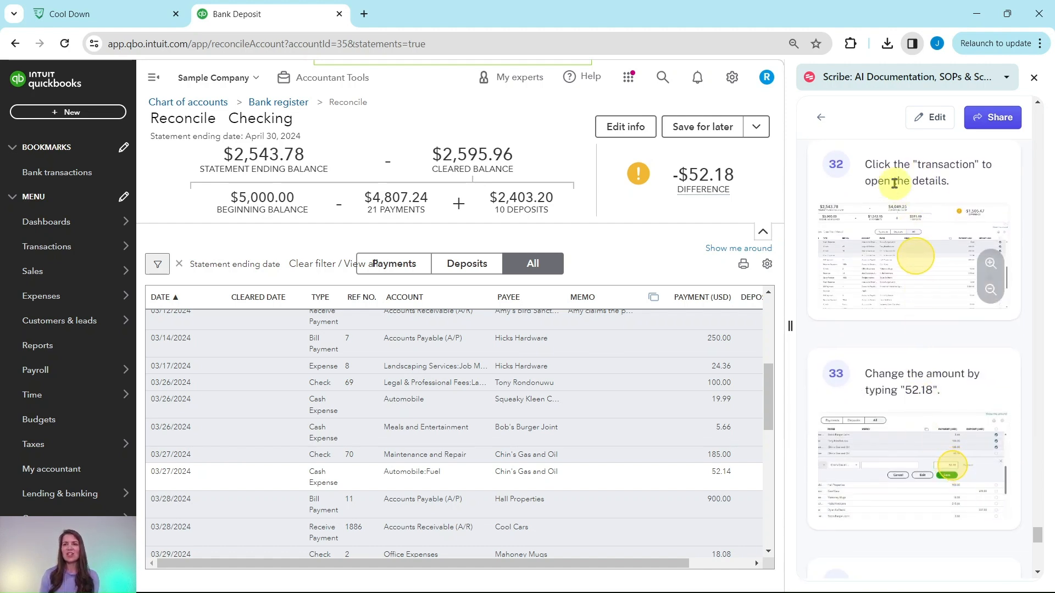
pyautogui.click(478, 479)
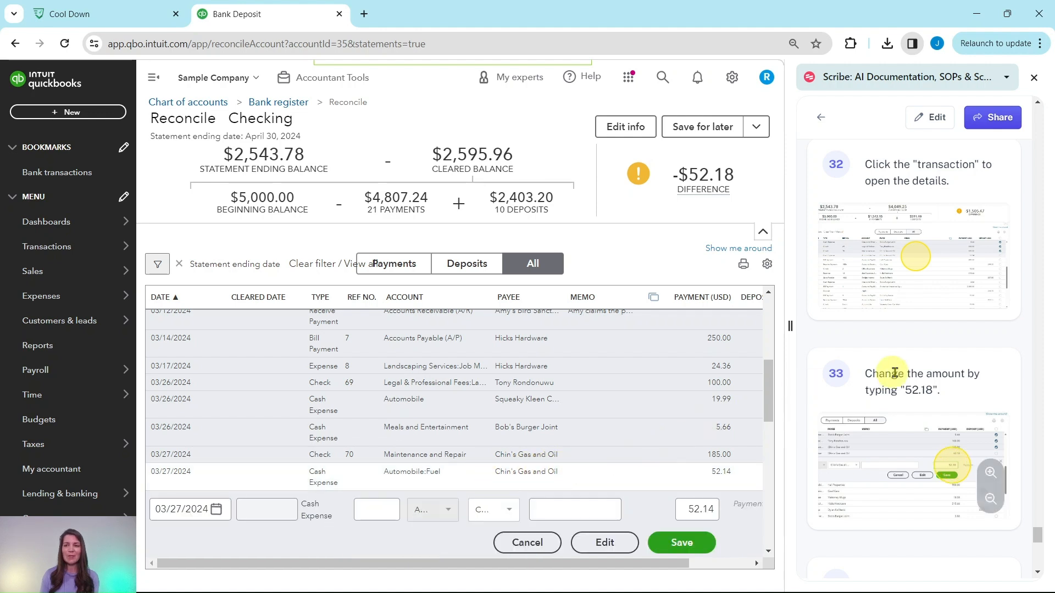
pyautogui.click(713, 510)
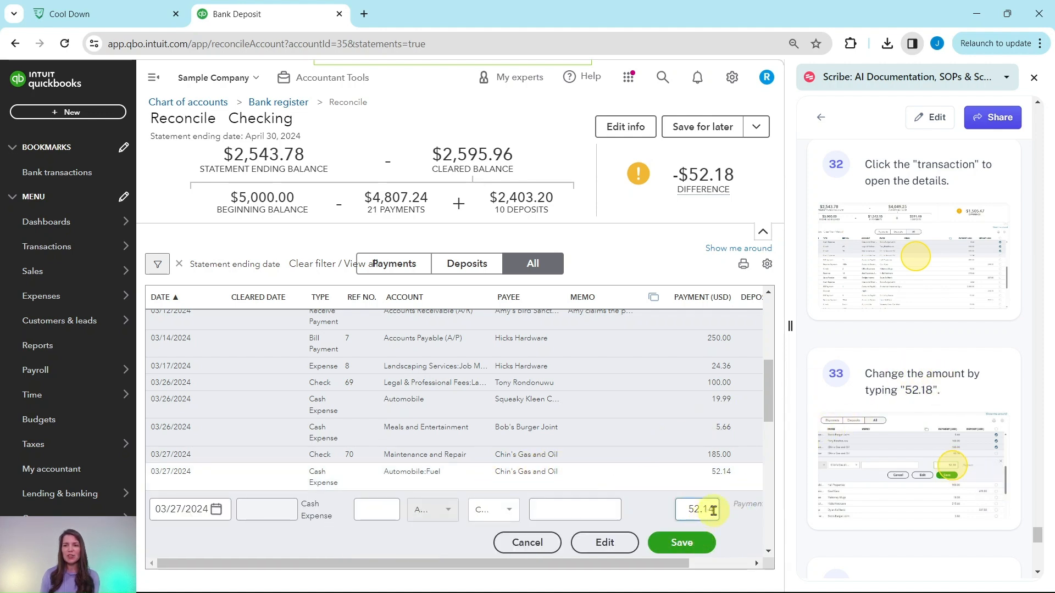
pyautogui.click(714, 511)
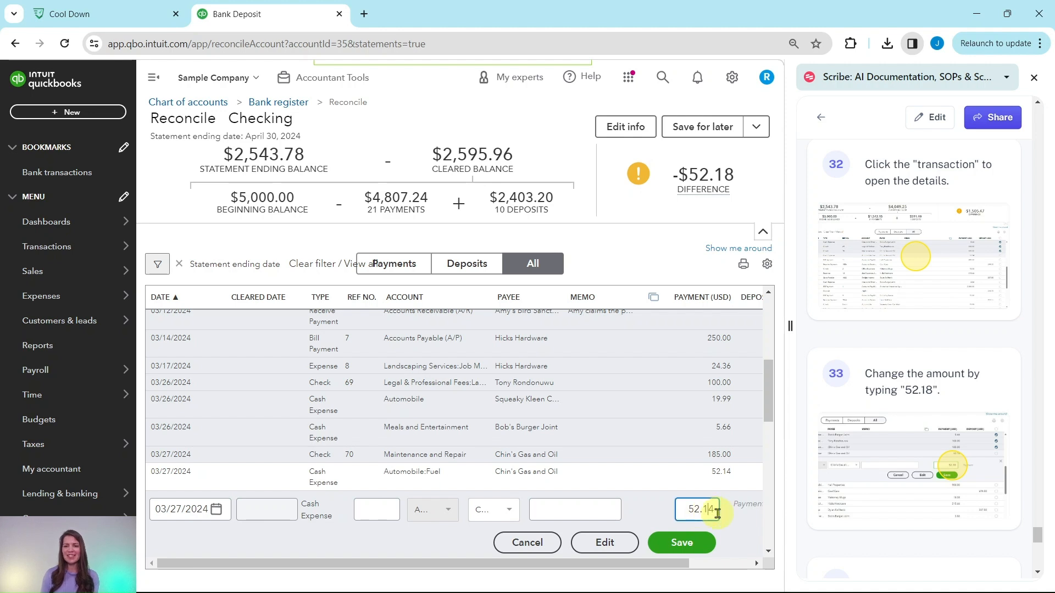
pyautogui.press('Delete')
pyautogui.write('8')
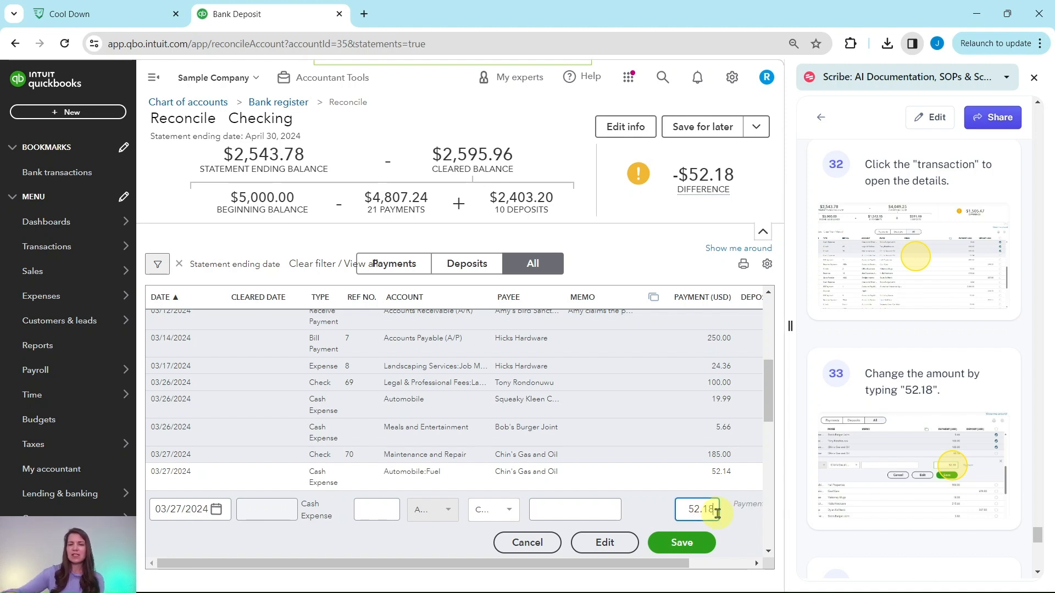
pyautogui.scroll(-3, 895, 464)
pyautogui.scroll(-8, 894, 465)
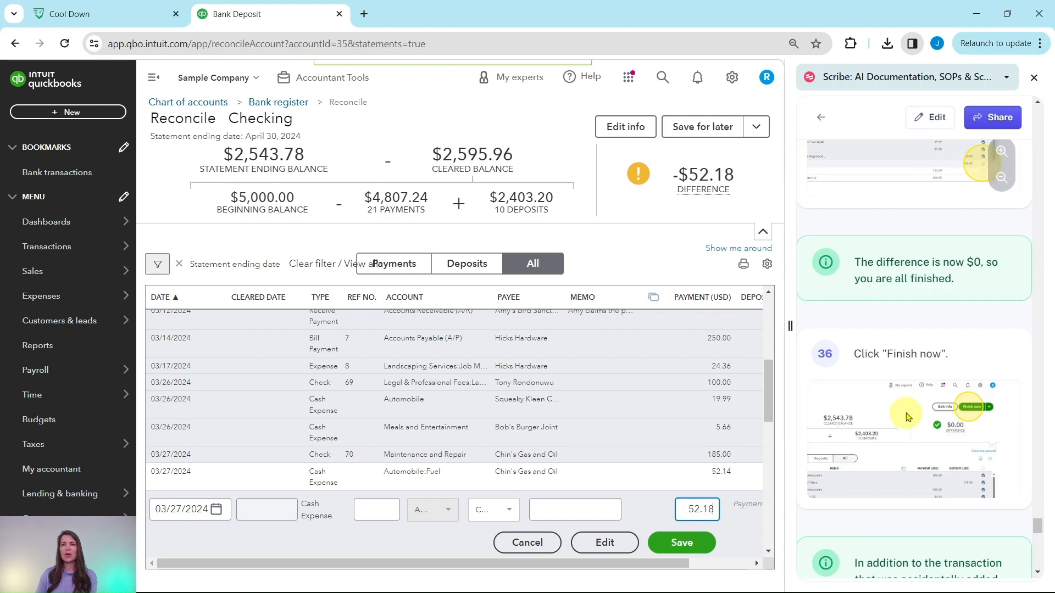
pyautogui.click(688, 545)
# - Verify the 52.18 Chin's Gas charge on the statement in Adobe Acrobat and mark the matching fuel expense as cleared in QuickBooks
pyautogui.scroll(6, 912, 274)
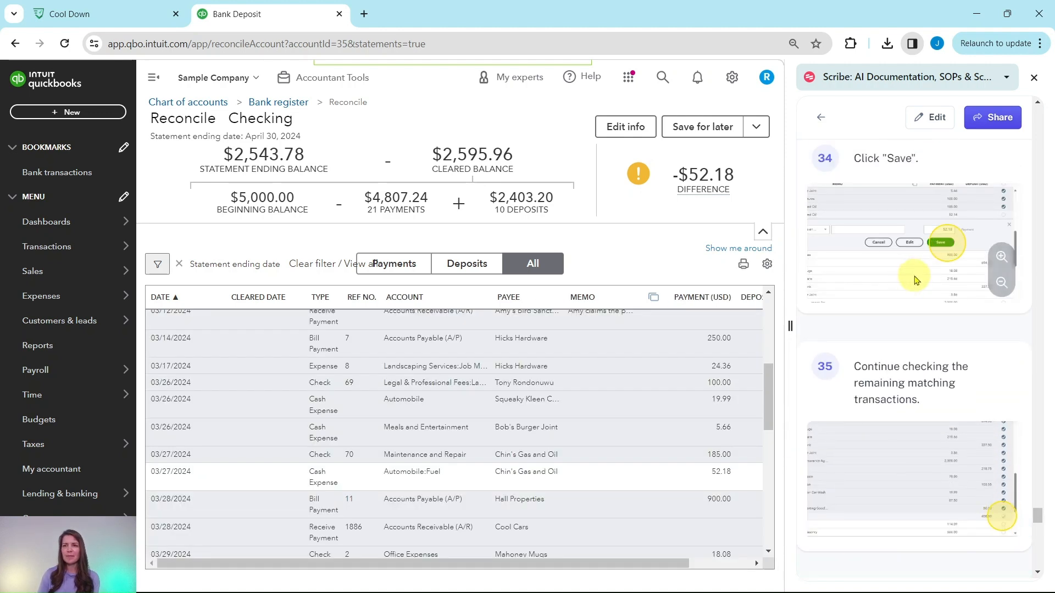
pyautogui.scroll(6, 915, 281)
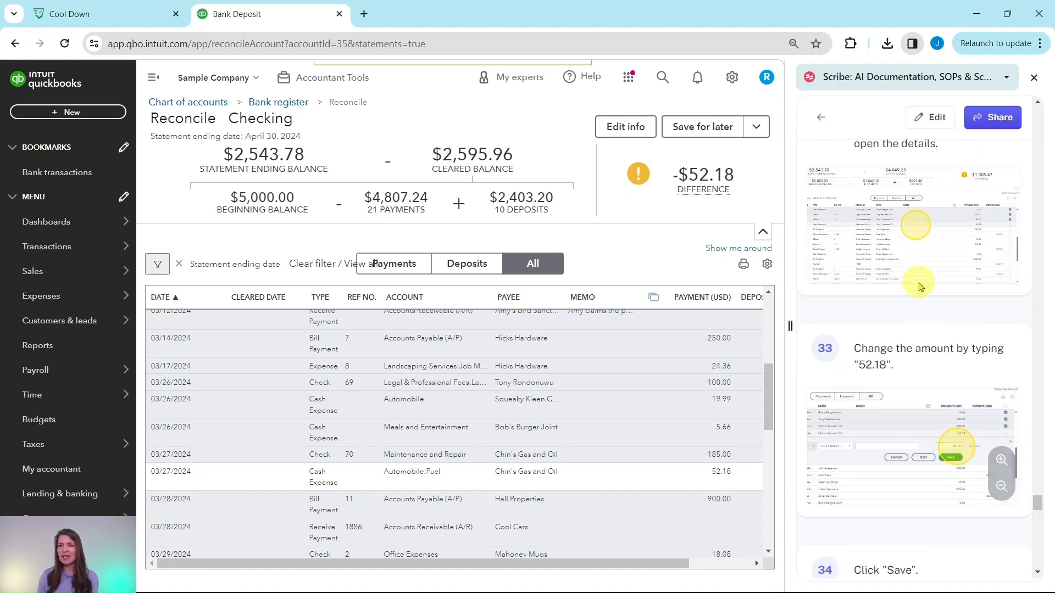
pyautogui.scroll(-10, 920, 286)
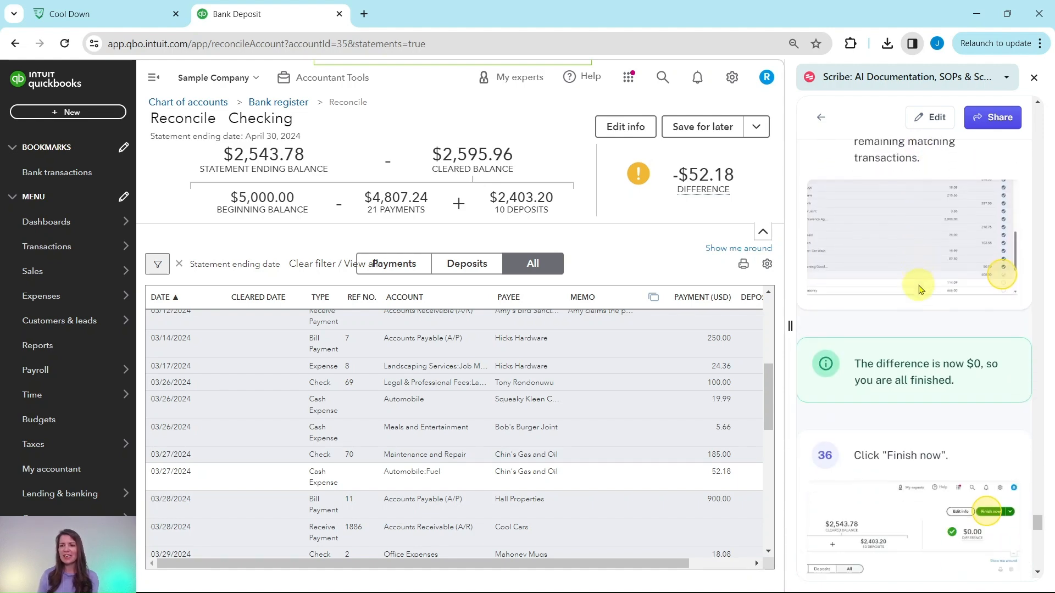
pyautogui.scroll(-2, 920, 289)
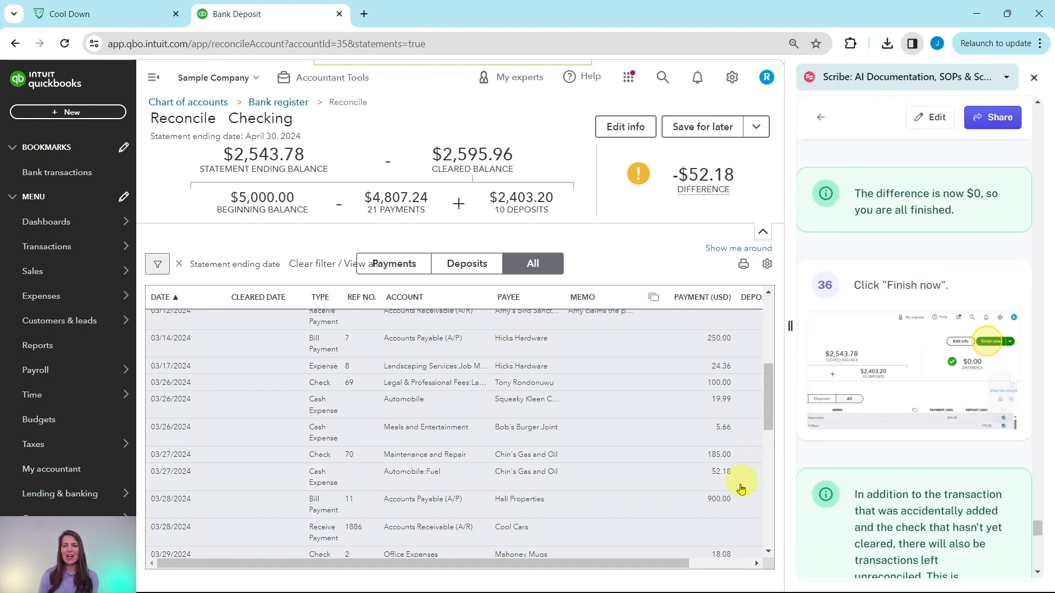
pyautogui.moveTo(681, 563); pyautogui.dragTo(757, 564)
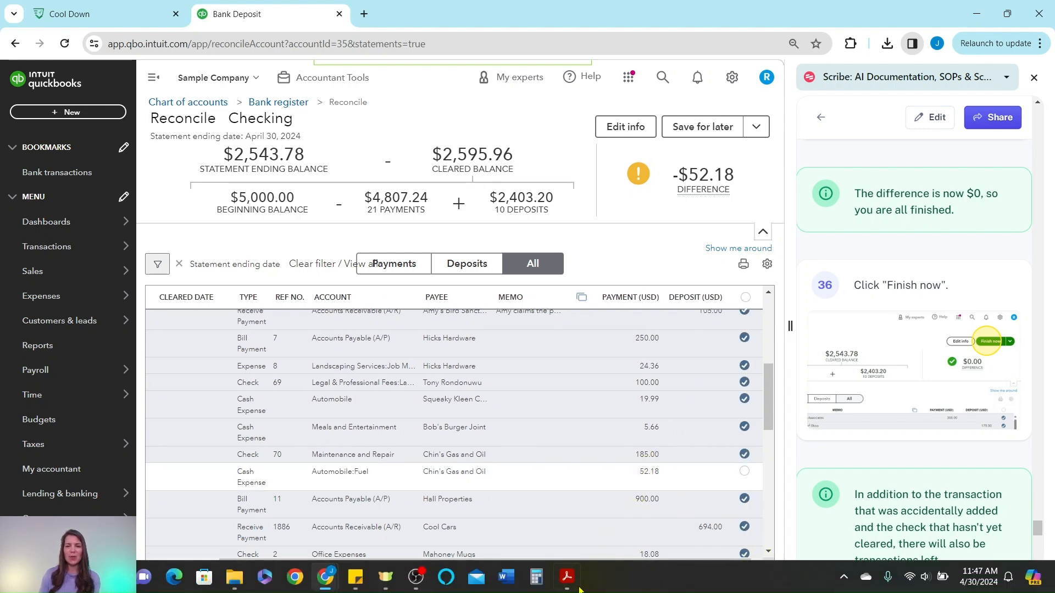
pyautogui.click(568, 586)
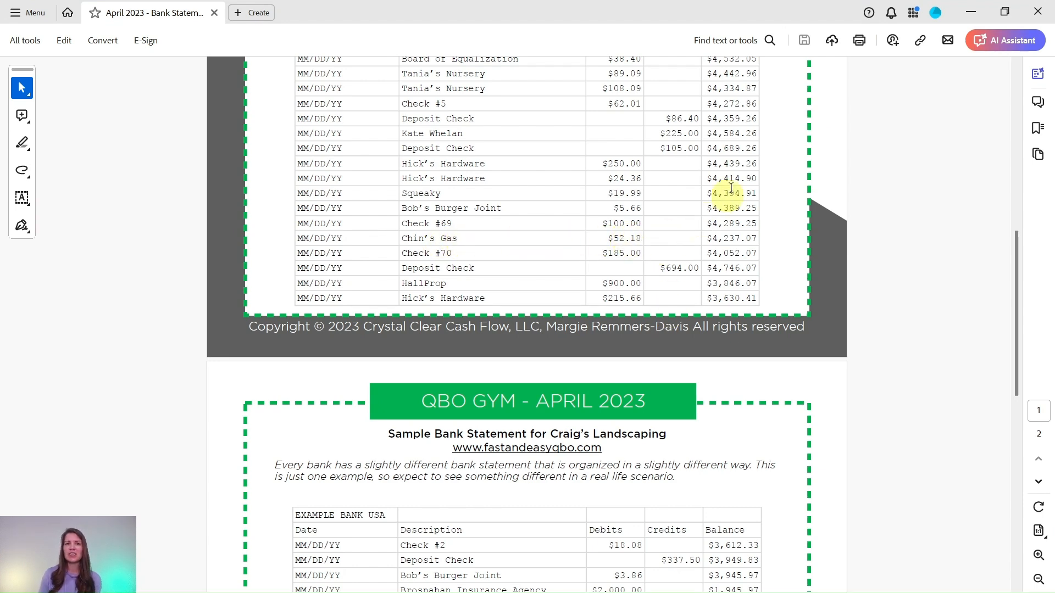
pyautogui.click(955, 17)
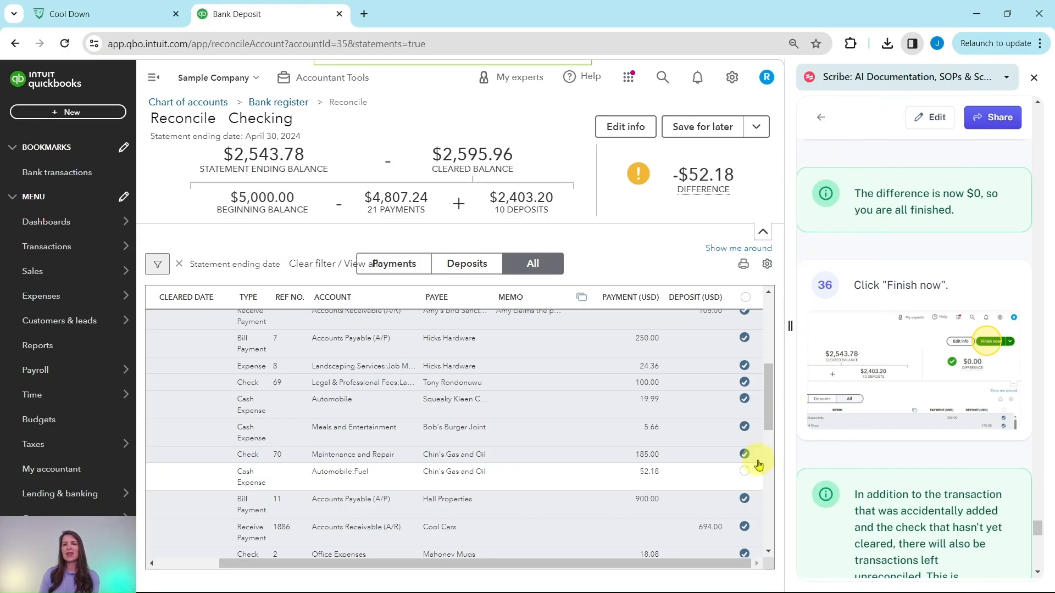
pyautogui.click(742, 474)
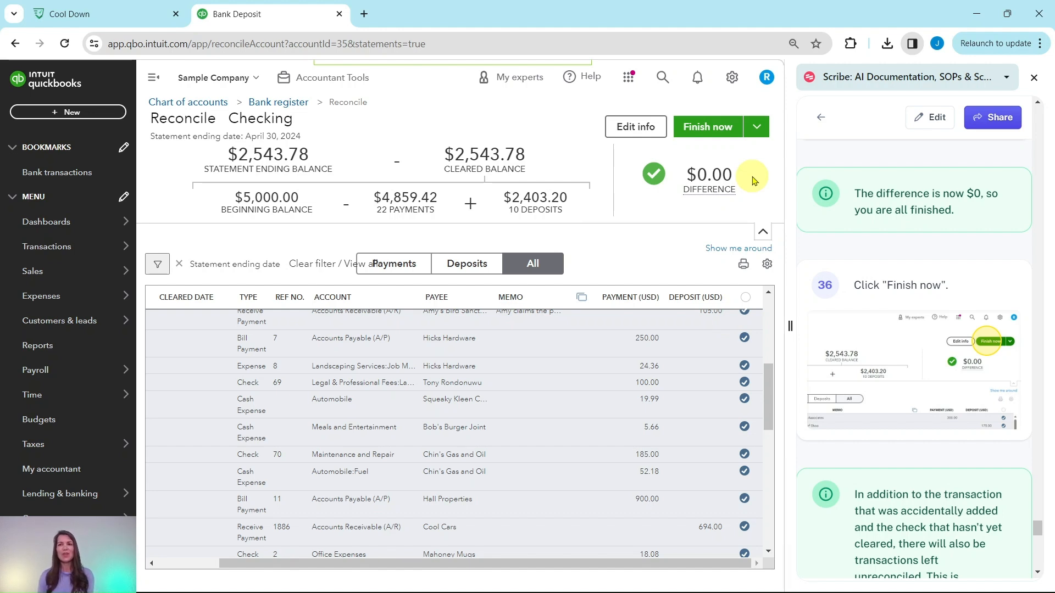
# - Finish the checking account reconciliation, consulting the guide's closing notes before dismissing the confirmation
pyautogui.click(701, 128)
pyautogui.scroll(-6, 890, 278)
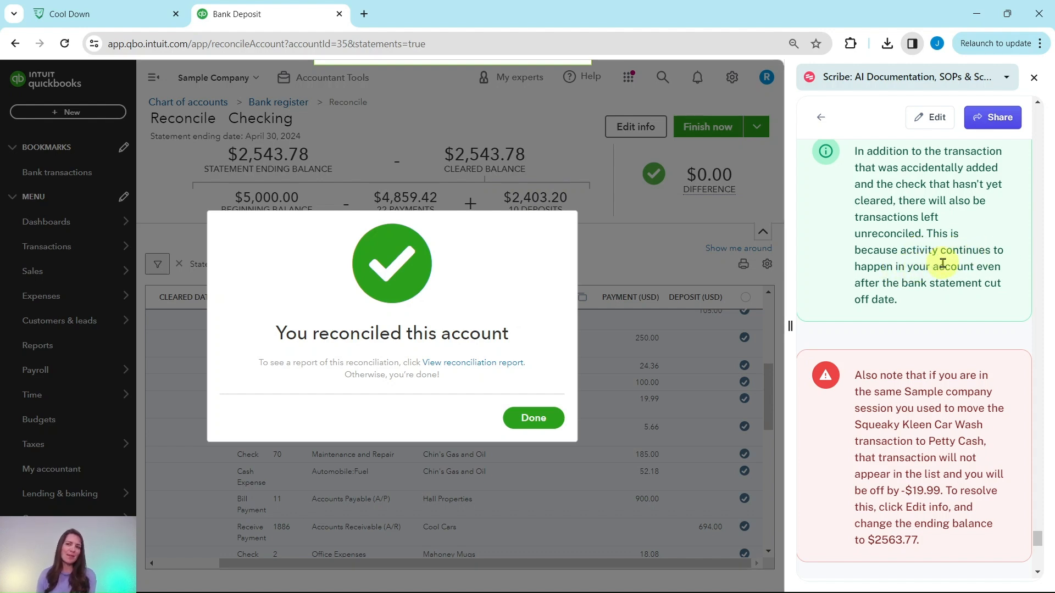
pyautogui.scroll(-1, 942, 263)
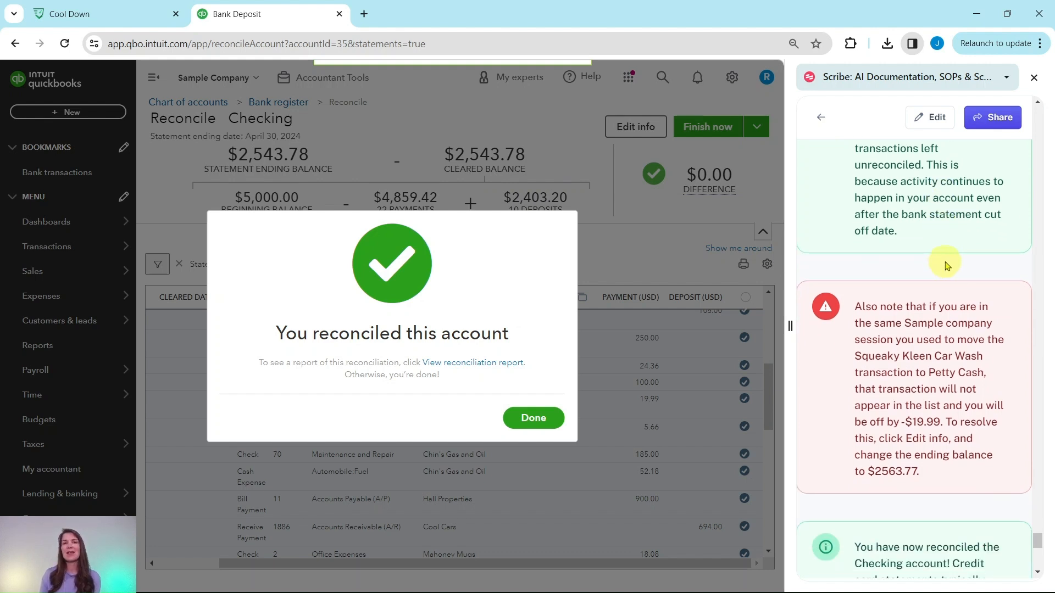
pyautogui.scroll(-3, 942, 264)
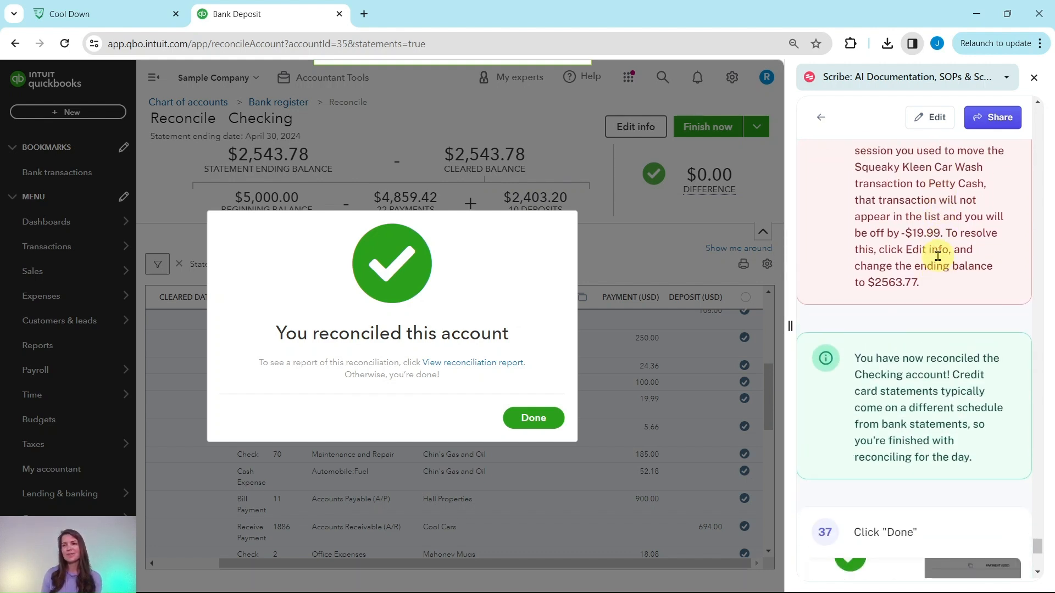
pyautogui.scroll(1, 944, 256)
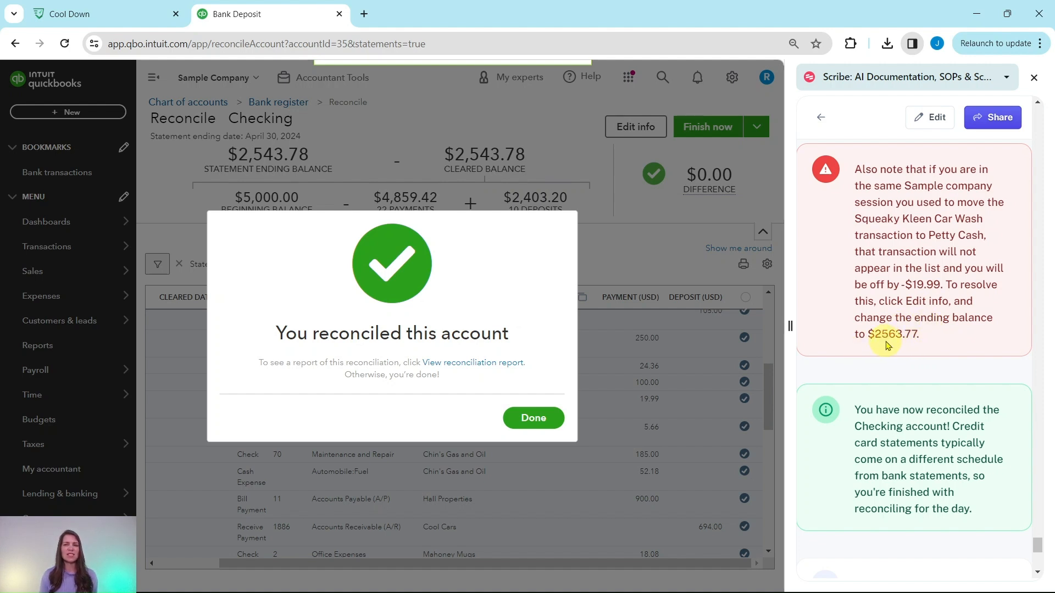
pyautogui.scroll(-4, 918, 308)
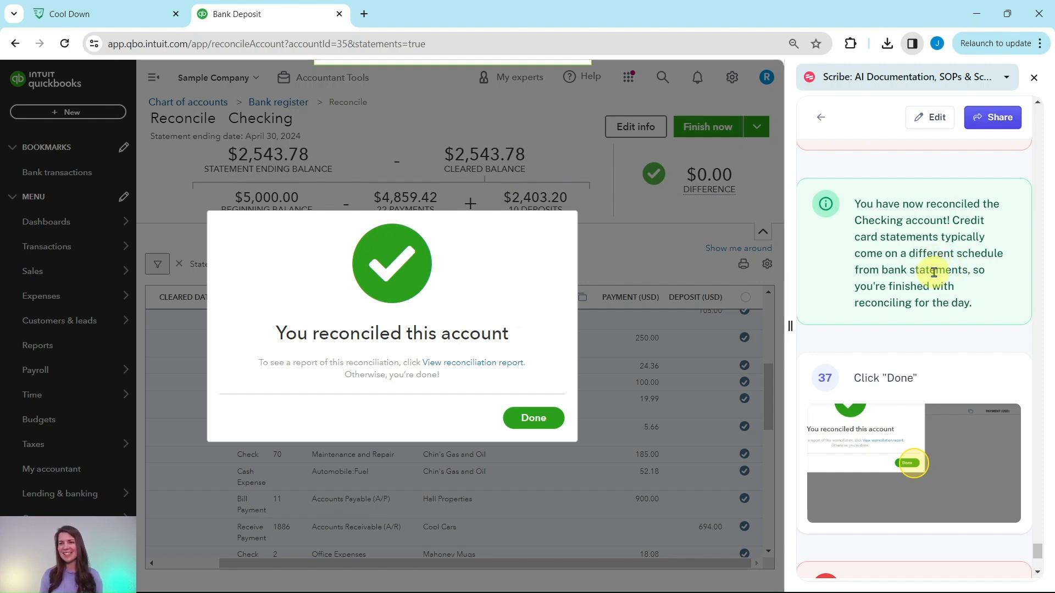
pyautogui.scroll(-3, 934, 275)
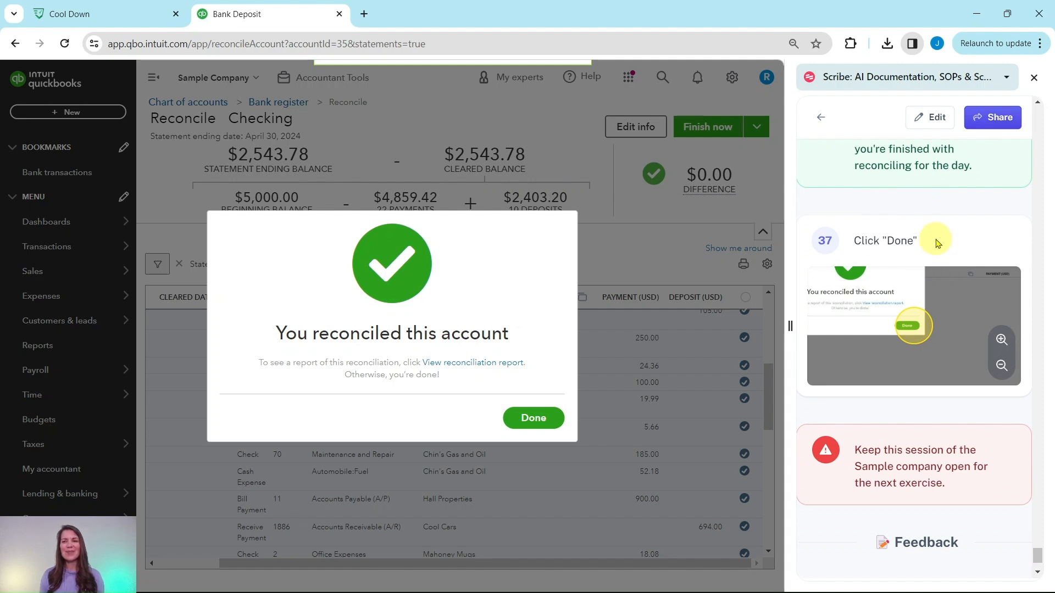
pyautogui.click(533, 417)
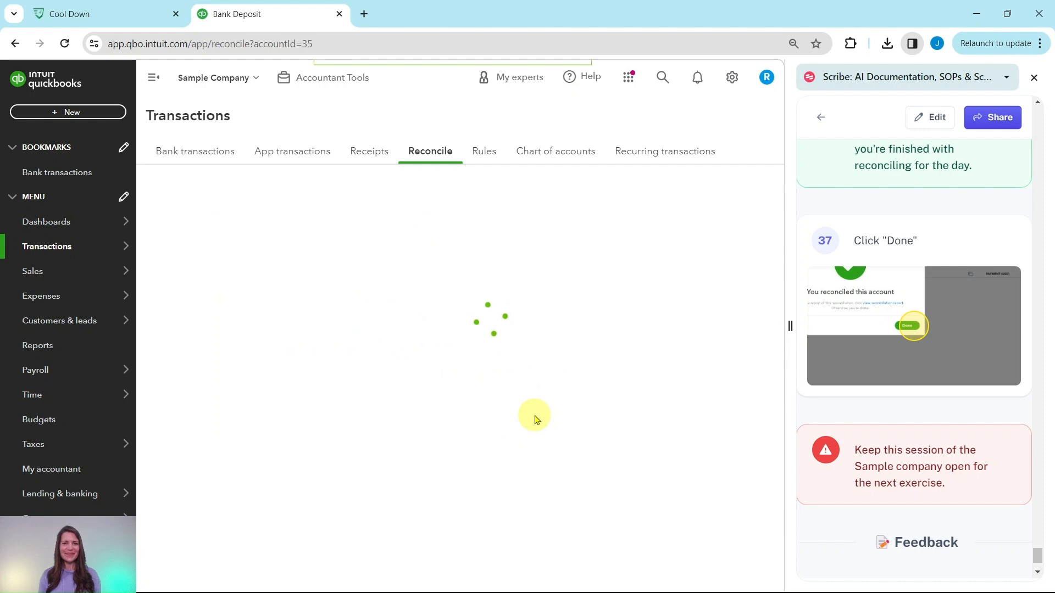